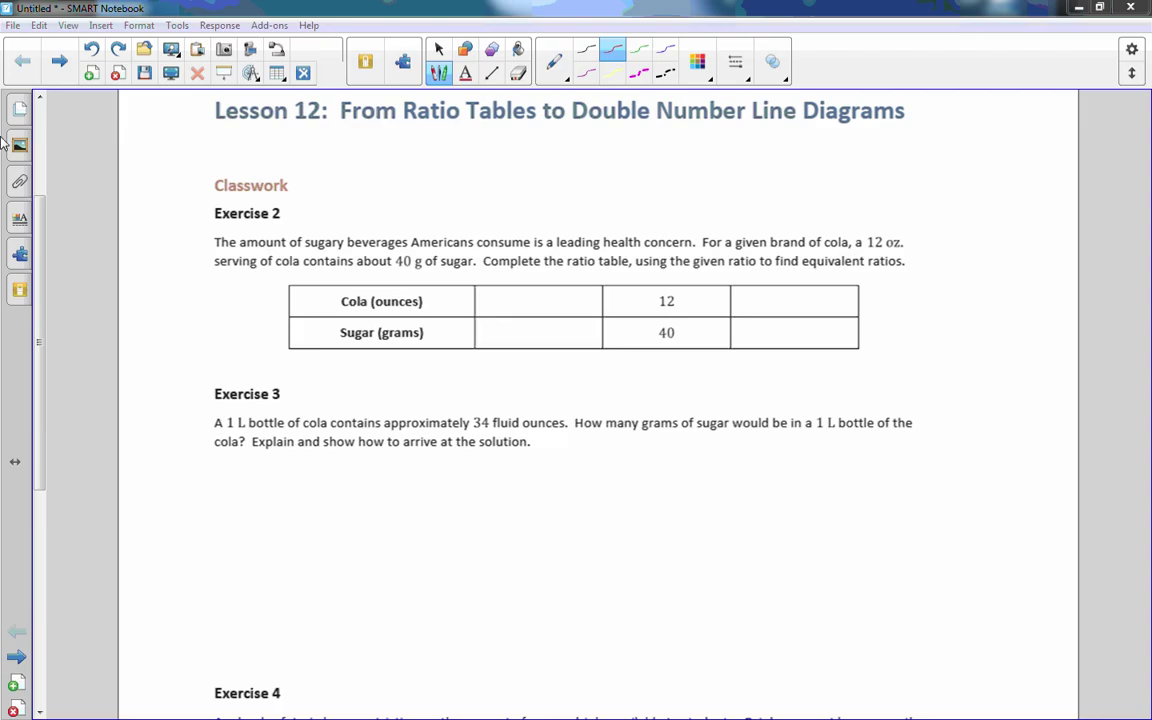
# - Scroll the page until Exercises 2, 3 and 4 are all in view
pyautogui.moveTo(36, 223); pyautogui.dragTo(43, 204)
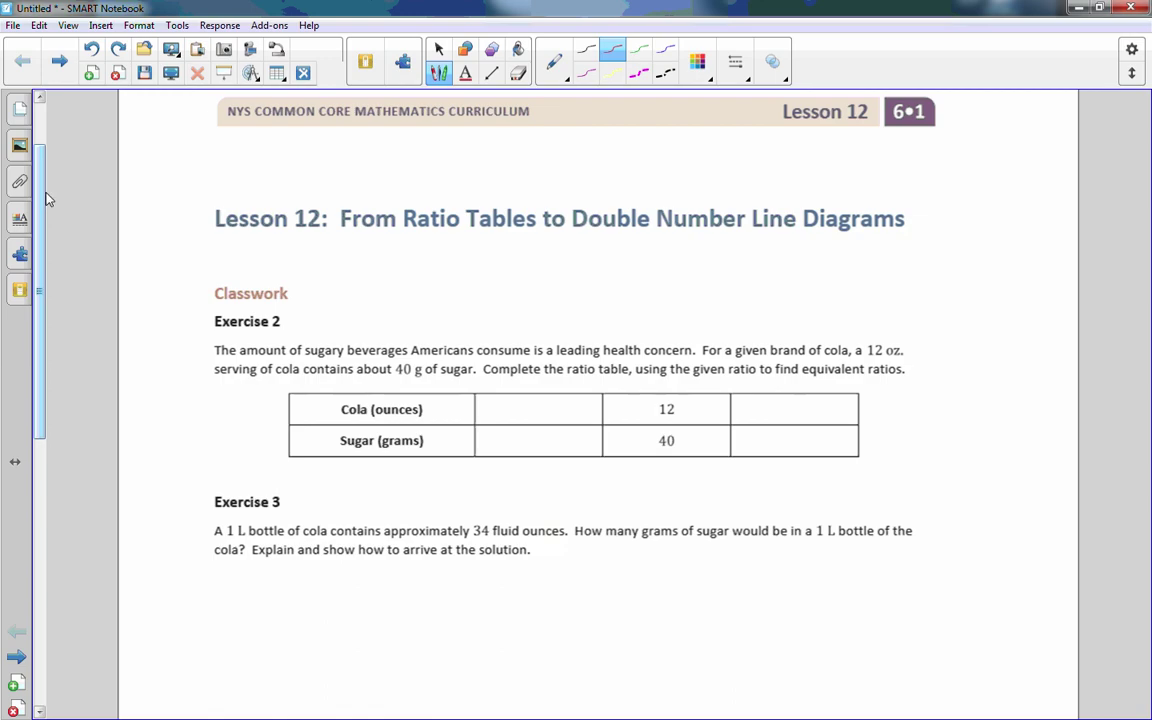
pyautogui.moveTo(42, 191); pyautogui.dragTo(43, 290)
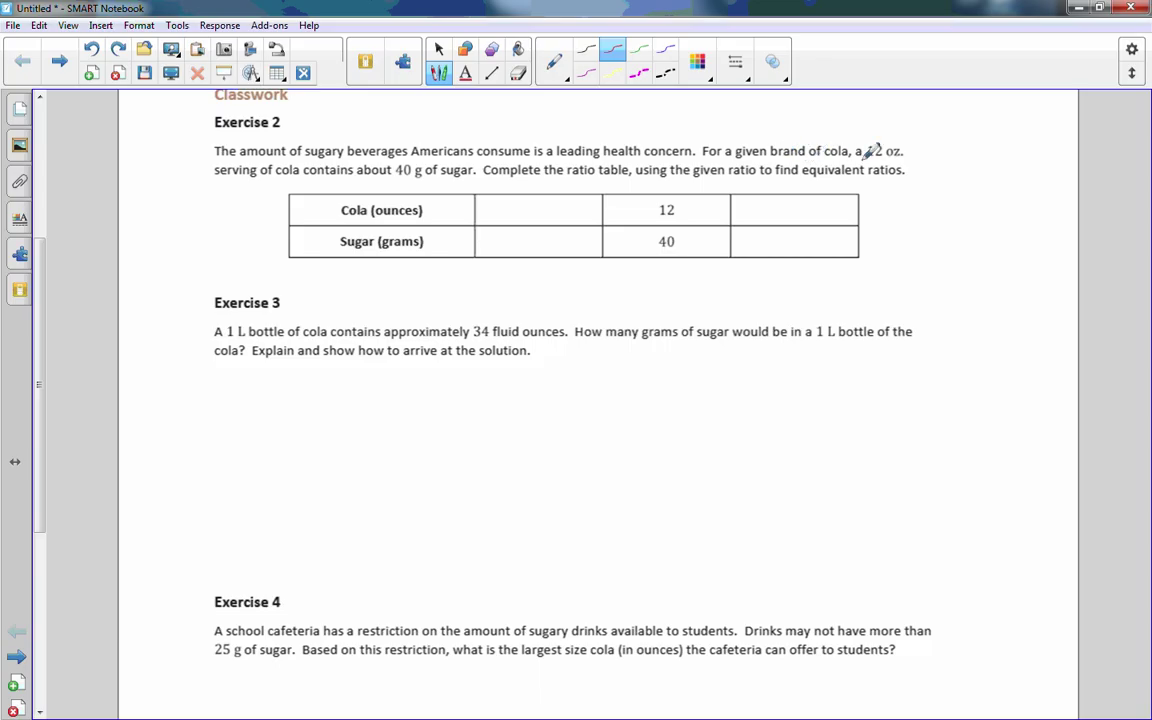
# - In red, underline 'a 12 oz. serving' and write 3 with a ÷4 arrow from the 12 column
pyautogui.moveTo(855, 157); pyautogui.dragTo(904, 153)
pyautogui.moveTo(243, 174); pyautogui.dragTo(474, 177)
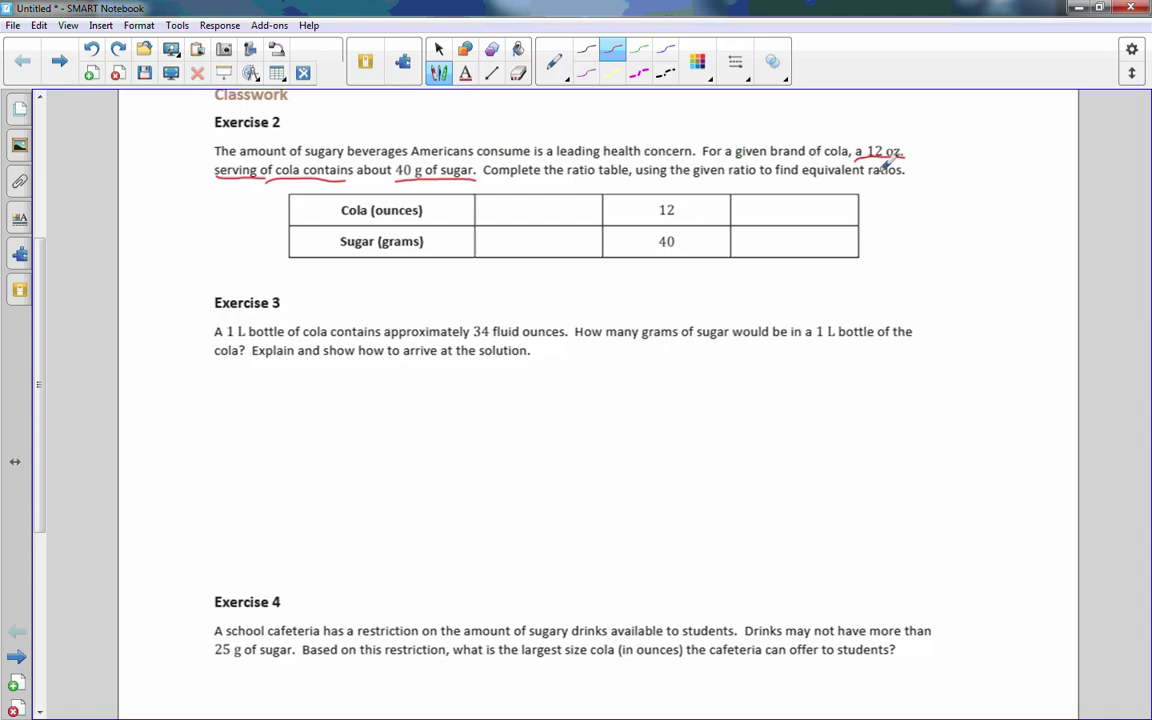
pyautogui.moveTo(638, 188); pyautogui.dragTo(600, 196)
pyautogui.moveTo(619, 181); pyautogui.dragTo(627, 190)
pyautogui.moveTo(533, 200)
pyautogui.mouseDown()
pyautogui.moveTo(540, 250)
pyautogui.moveTo(552, 235)
pyautogui.mouseUp()
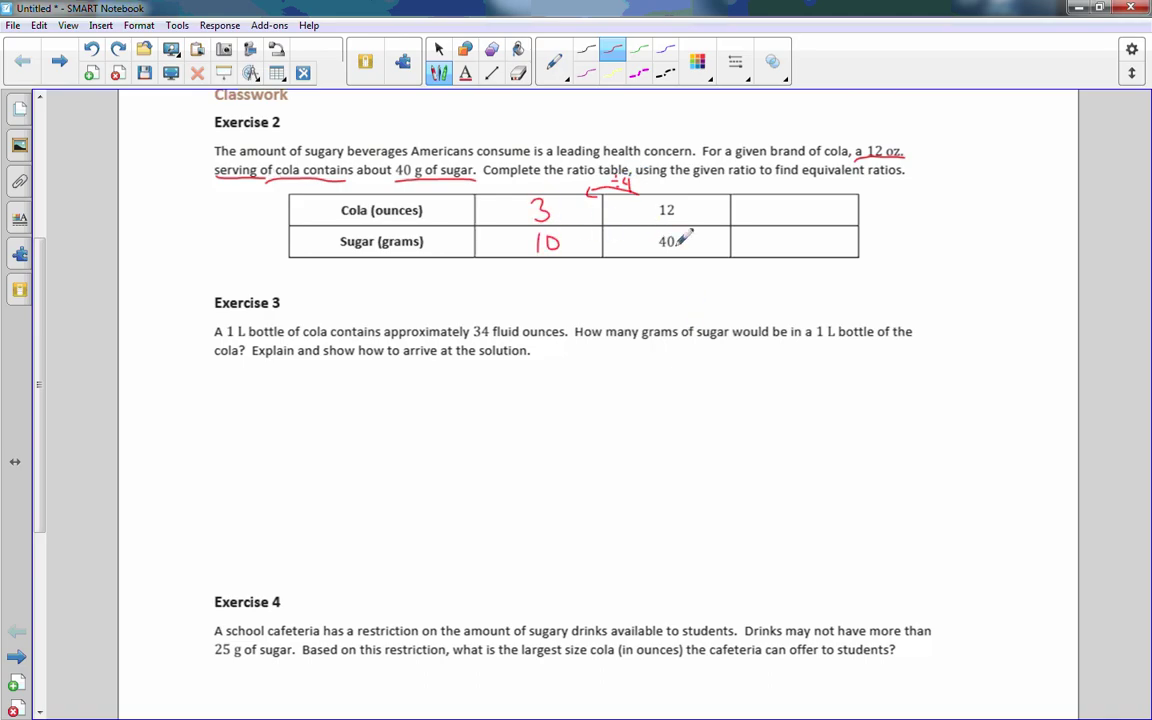
# - In green, add a ×2 arrow and write 24 and 80 in the third column
pyautogui.click(639, 50)
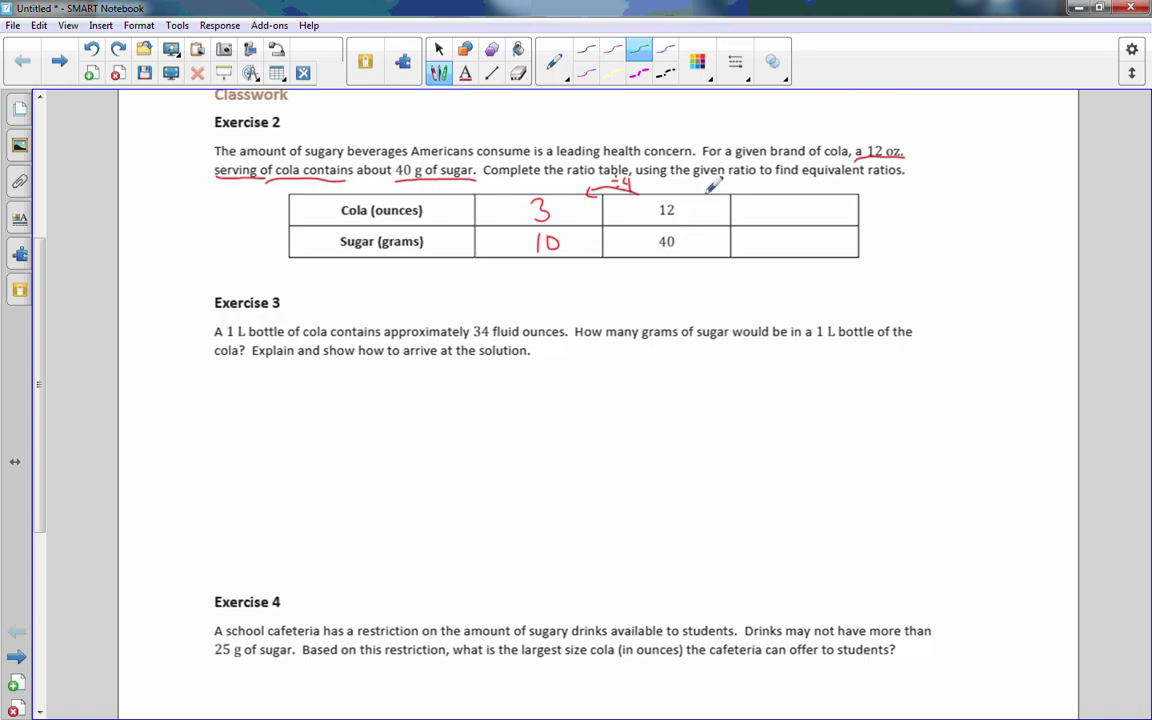
pyautogui.moveTo(706, 191); pyautogui.dragTo(738, 184)
pyautogui.moveTo(734, 185)
pyautogui.mouseDown()
pyautogui.moveTo(816, 219)
pyautogui.moveTo(829, 213)
pyautogui.mouseUp()
pyautogui.moveTo(824, 204)
pyautogui.mouseDown()
pyautogui.moveTo(824, 222)
pyautogui.moveTo(795, 242)
pyautogui.moveTo(799, 233)
pyautogui.mouseUp()
pyautogui.moveTo(812, 233)
pyautogui.mouseDown()
pyautogui.moveTo(811, 250)
pyautogui.moveTo(813, 233)
pyautogui.mouseUp()
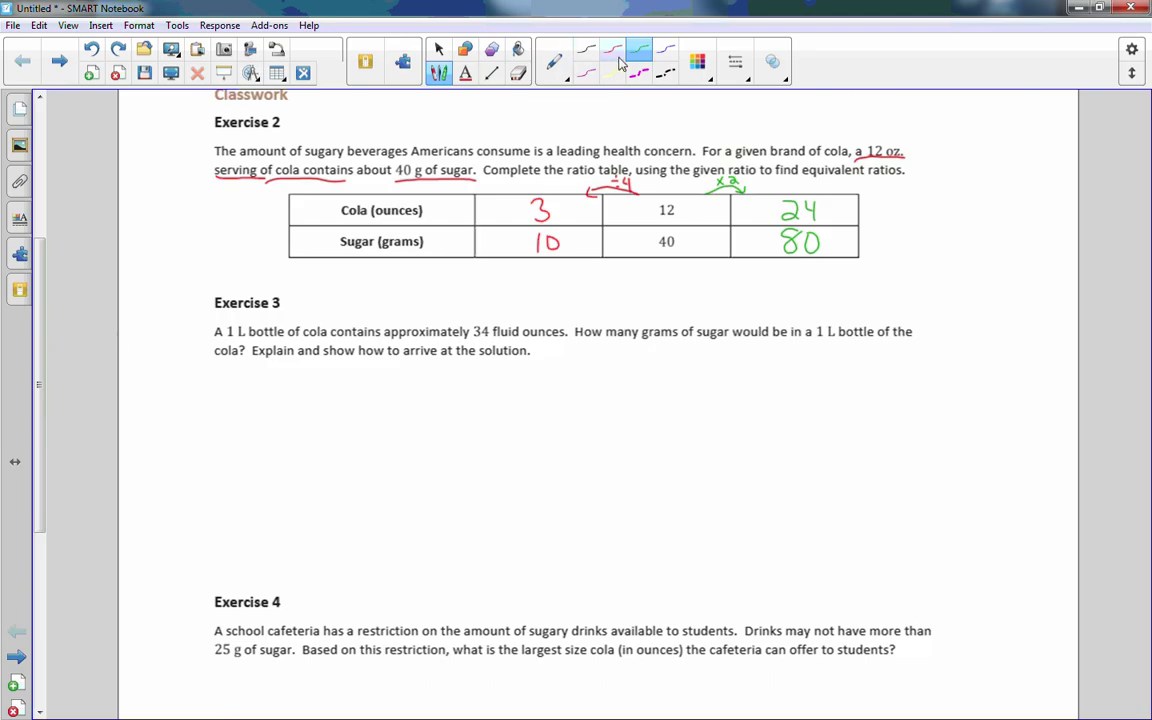
# - In blue, underline Exercise 3's key phrases, circle 34, and paste a blank ratio table below
pyautogui.click(662, 52)
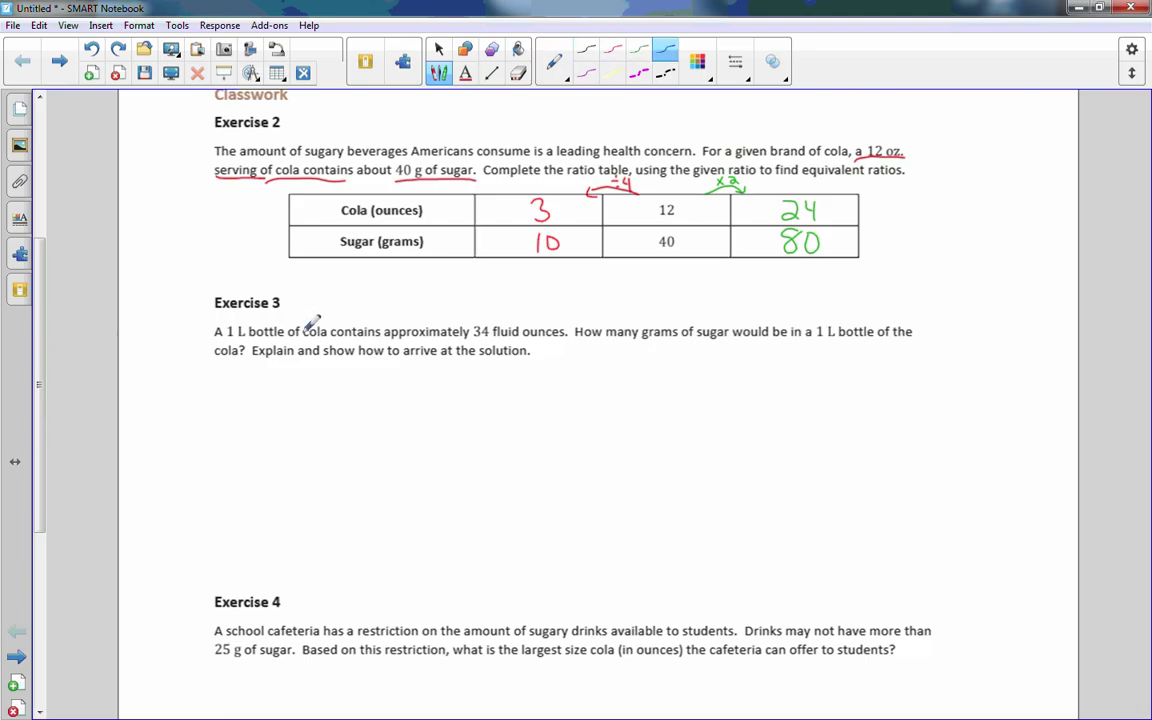
pyautogui.moveTo(472, 339); pyautogui.dragTo(570, 338)
pyautogui.moveTo(578, 339); pyautogui.dragTo(728, 338)
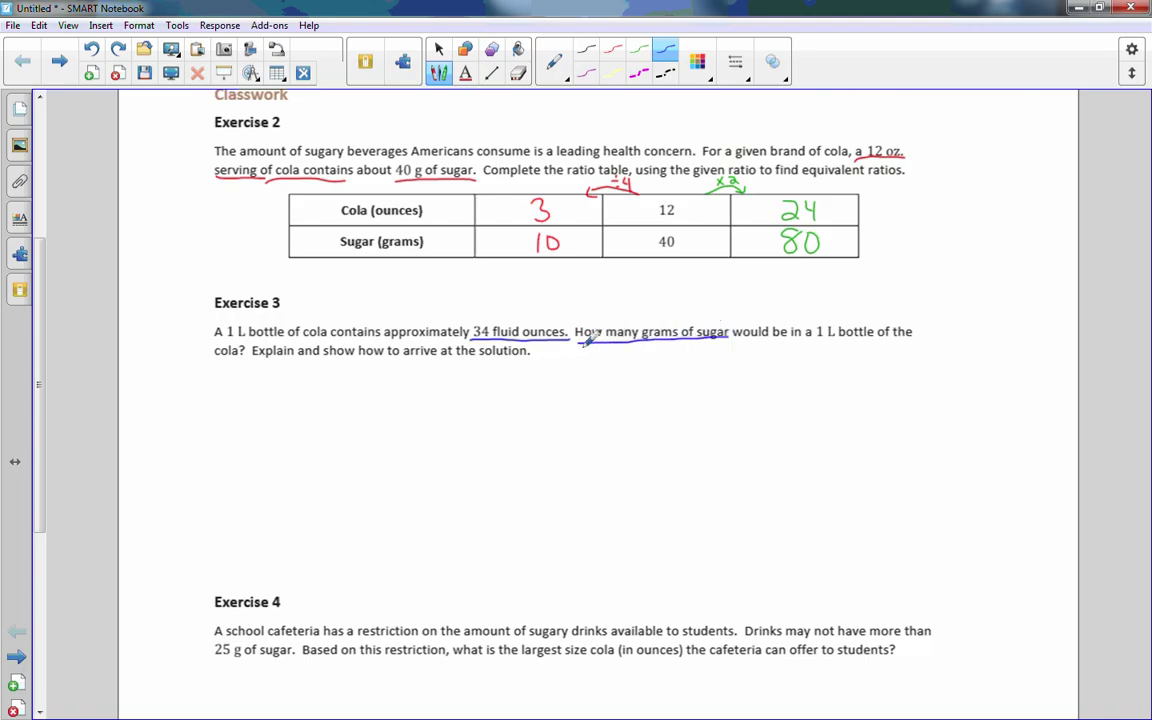
pyautogui.moveTo(580, 348); pyautogui.dragTo(740, 346)
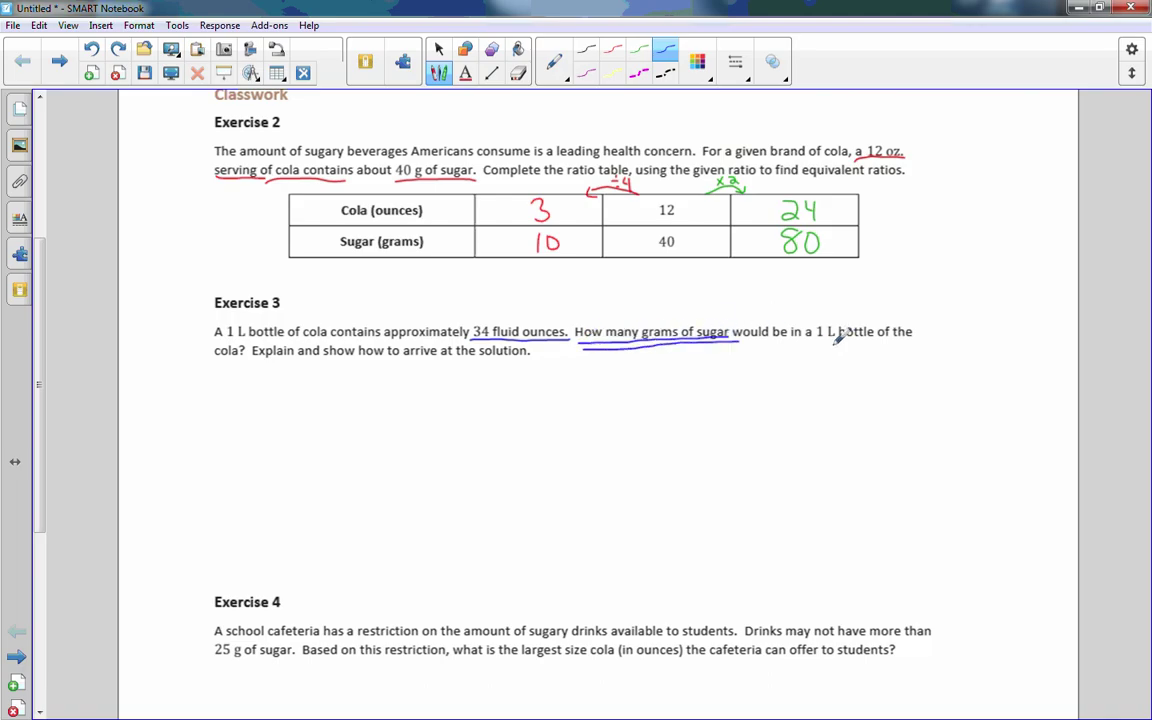
pyautogui.moveTo(812, 341); pyautogui.dragTo(910, 340)
pyautogui.moveTo(214, 360); pyautogui.dragTo(244, 359)
pyautogui.moveTo(480, 318)
pyautogui.mouseDown()
pyautogui.moveTo(468, 338)
pyautogui.moveTo(482, 319)
pyautogui.mouseUp()
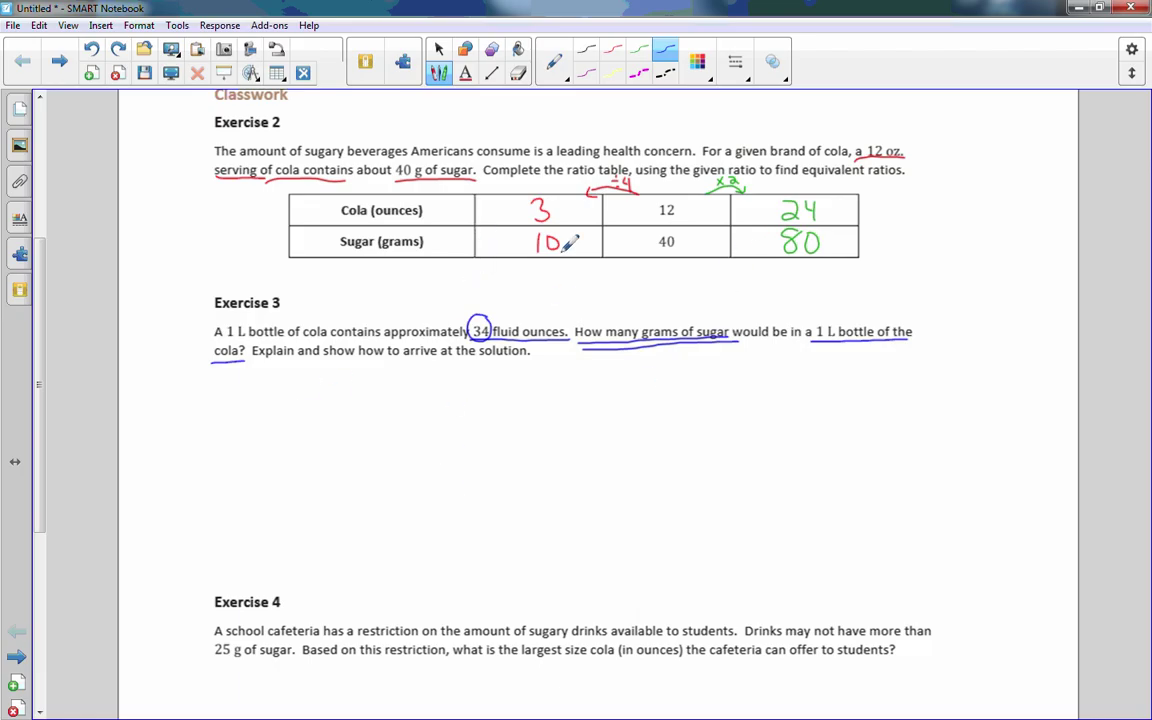
pyautogui.hotkey('ctrl', 'v')
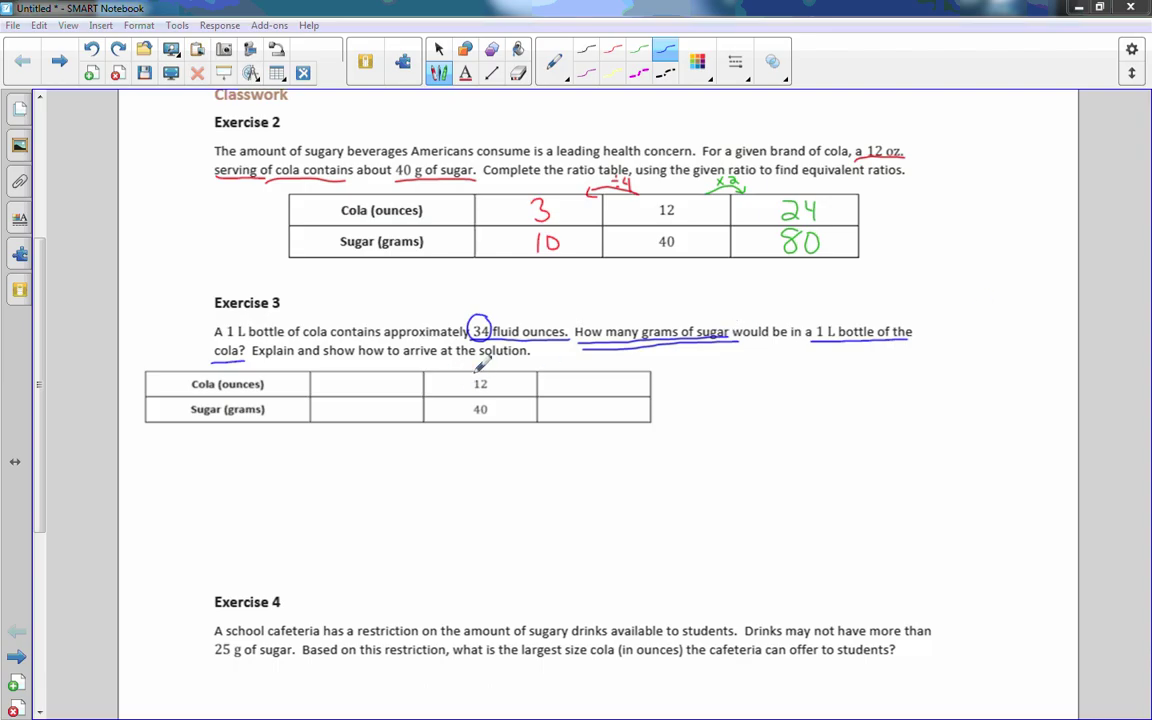
# - Write Cola values 6 and 18, extend the table rows, and add 24, 30 and 36
pyautogui.moveTo(370, 378)
pyautogui.mouseDown()
pyautogui.moveTo(372, 414)
pyautogui.moveTo(385, 405)
pyautogui.mouseUp()
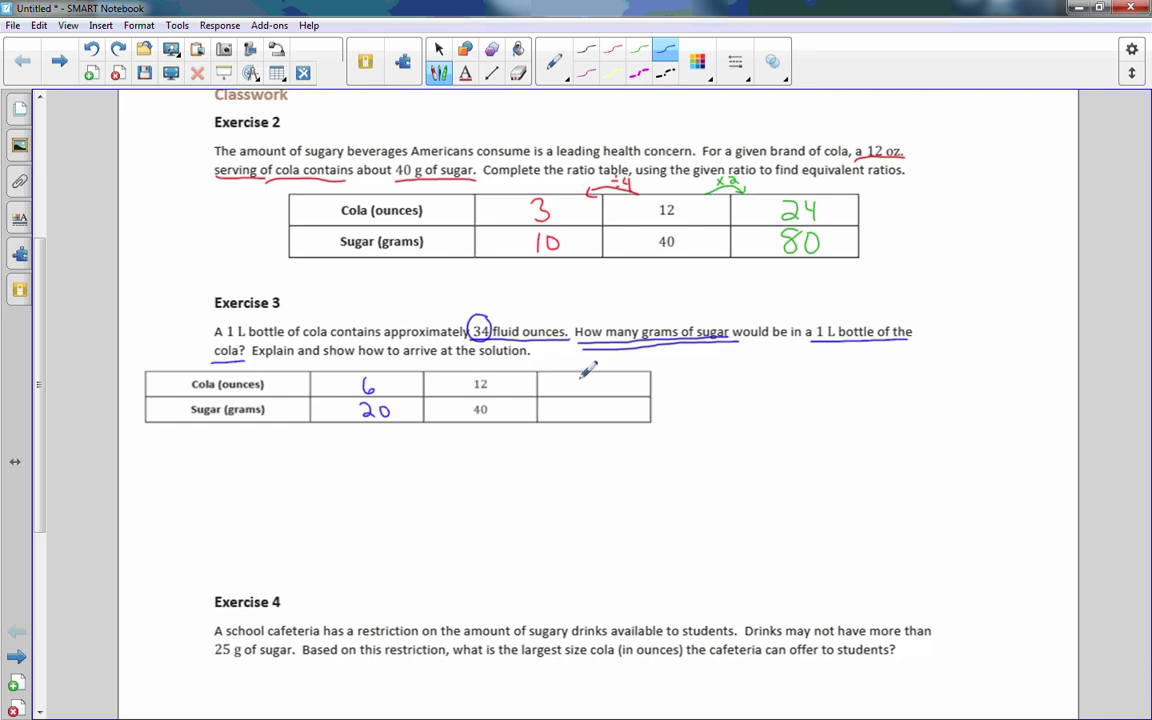
pyautogui.moveTo(586, 378)
pyautogui.mouseDown()
pyautogui.moveTo(586, 392)
pyautogui.moveTo(599, 380)
pyautogui.moveTo(659, 396)
pyautogui.moveTo(903, 396)
pyautogui.mouseUp()
pyautogui.moveTo(650, 372); pyautogui.dragTo(894, 371)
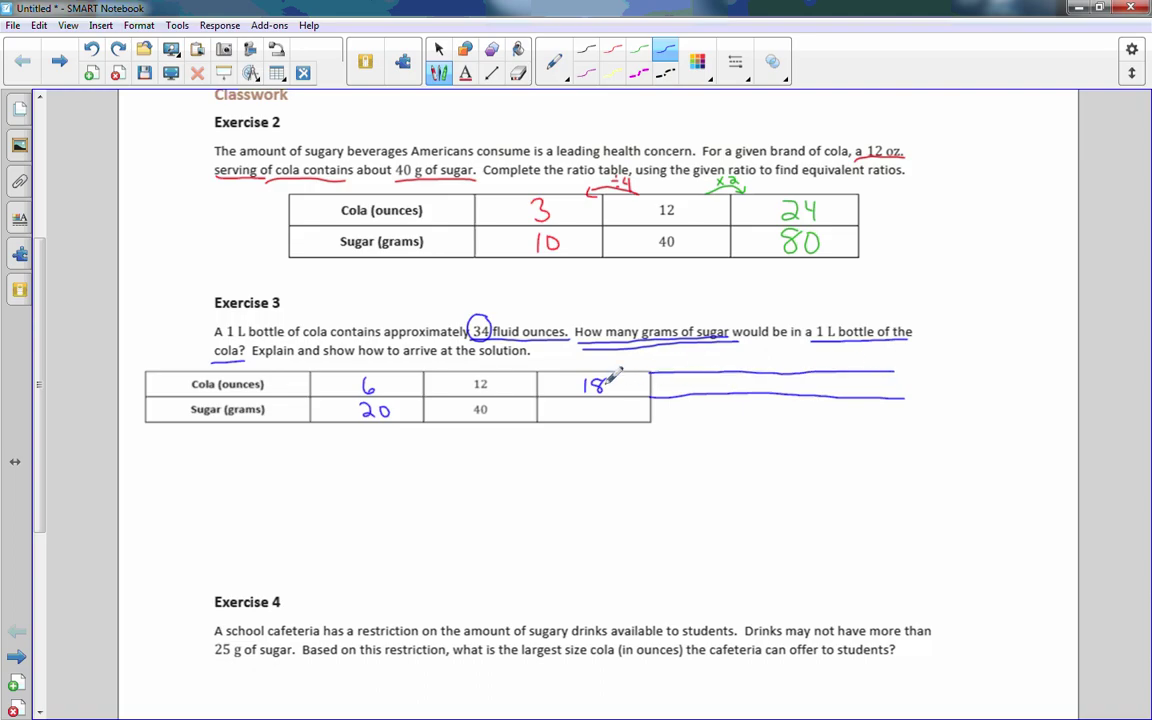
pyautogui.moveTo(686, 381); pyautogui.dragTo(772, 391)
pyautogui.moveTo(787, 379); pyautogui.dragTo(786, 380)
pyautogui.moveTo(856, 379); pyautogui.dragTo(901, 418)
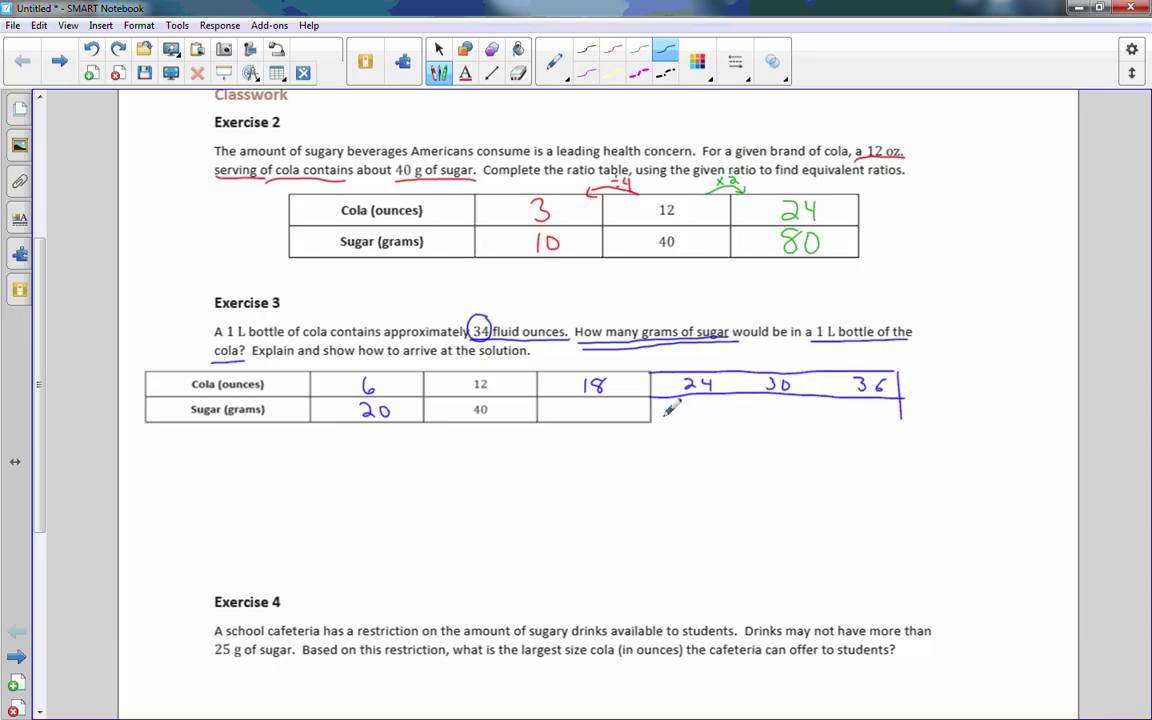
# - Draw borders for the extended cells and write sugar values 60, 80, 100 and 120
pyautogui.moveTo(650, 421); pyautogui.dragTo(903, 421)
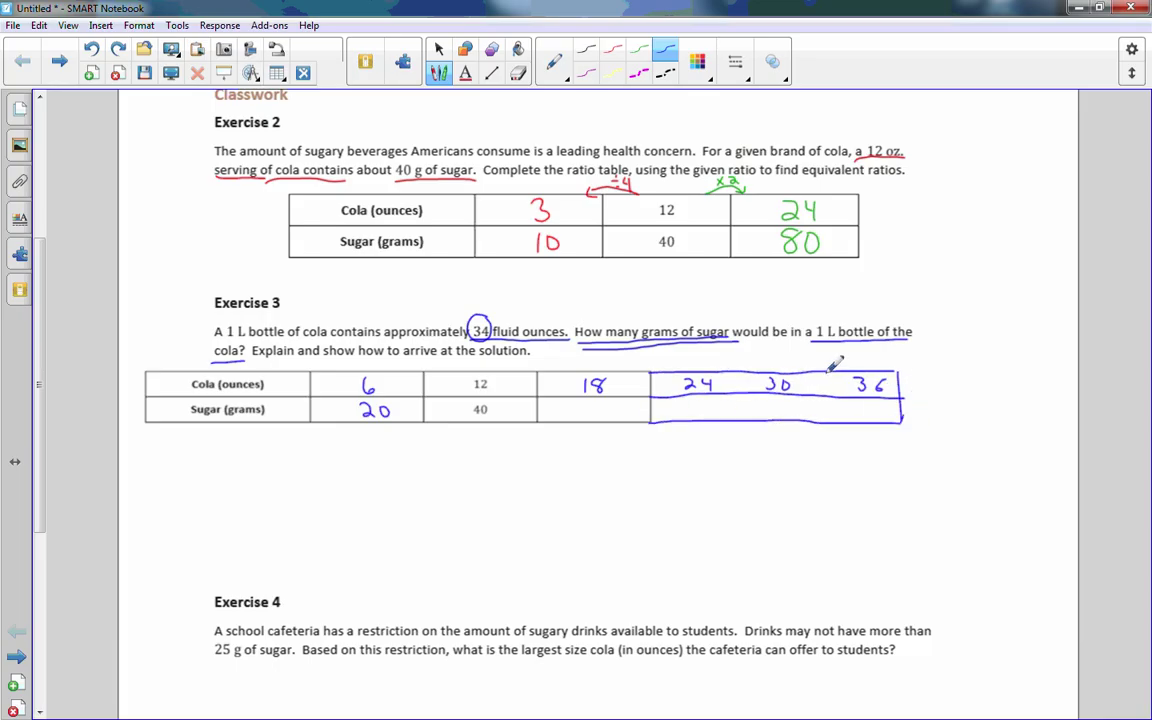
pyautogui.moveTo(821, 373); pyautogui.dragTo(821, 418)
pyautogui.moveTo(740, 373); pyautogui.dragTo(740, 420)
pyautogui.moveTo(591, 400)
pyautogui.mouseDown()
pyautogui.moveTo(586, 412)
pyautogui.moveTo(608, 404)
pyautogui.mouseUp()
pyautogui.moveTo(698, 400)
pyautogui.mouseDown()
pyautogui.moveTo(773, 417)
pyautogui.moveTo(784, 405)
pyautogui.mouseUp()
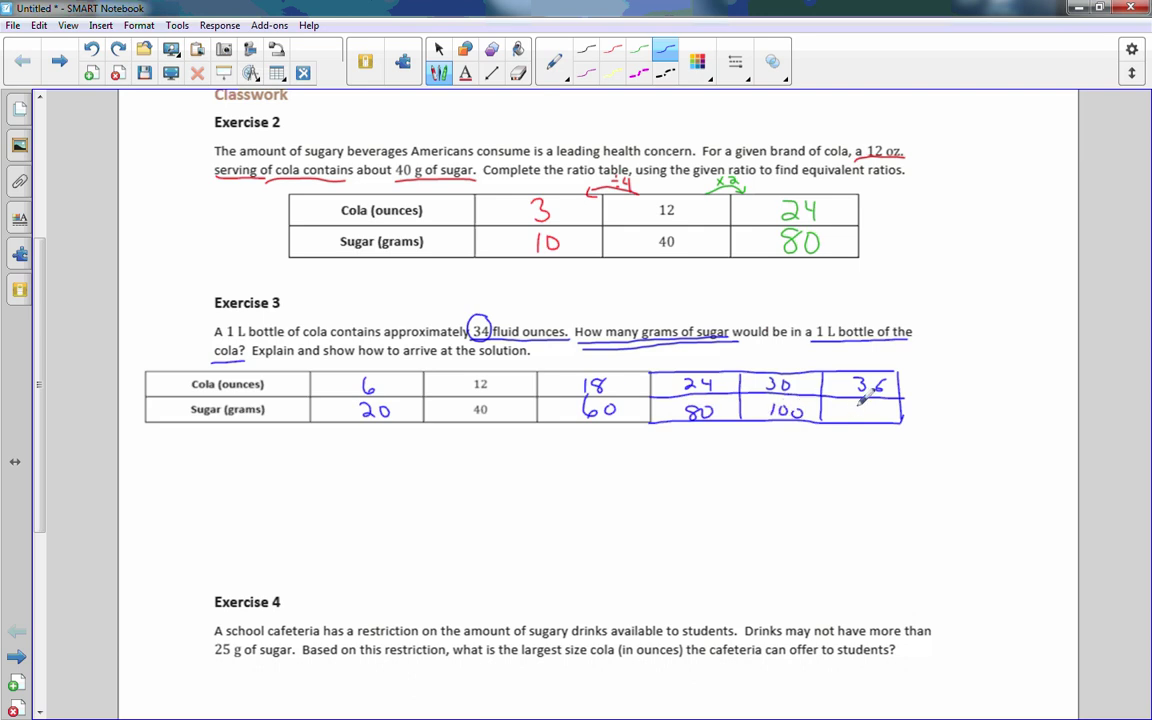
pyautogui.moveTo(859, 401)
pyautogui.mouseDown()
pyautogui.moveTo(858, 418)
pyautogui.moveTo(885, 405)
pyautogui.mouseUp()
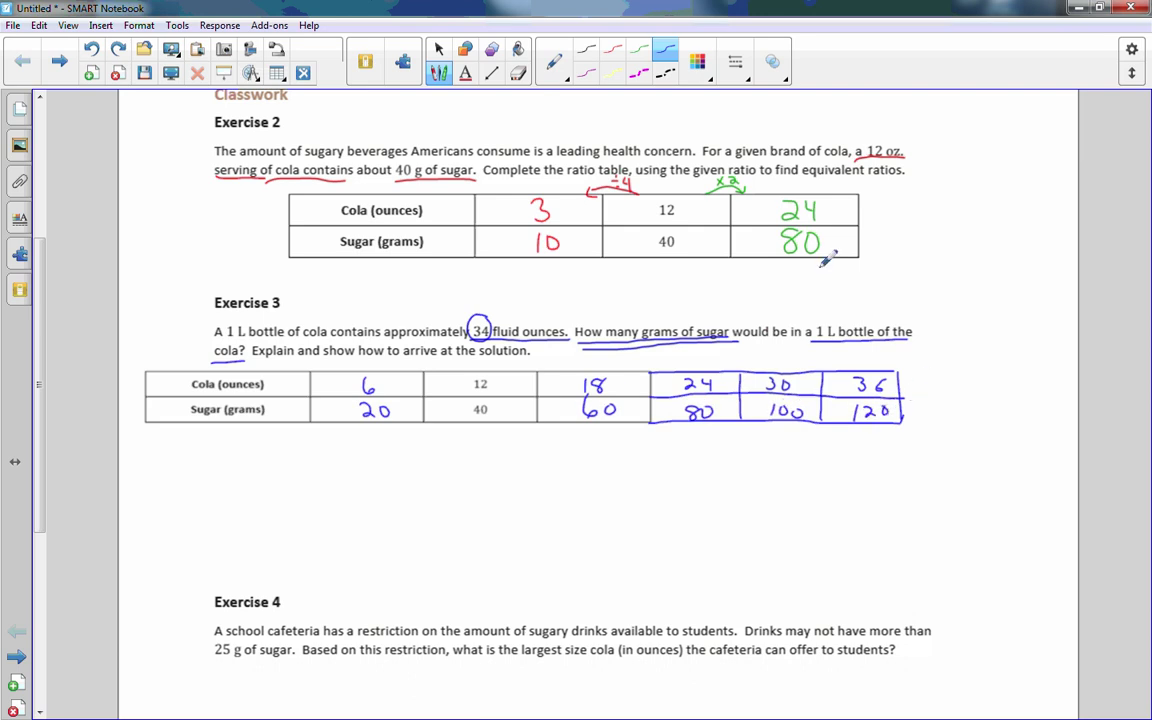
# - In black, re-circle 34, underline 'of cola', and draw an arrow from 34 to the 36 column
pyautogui.click(587, 51)
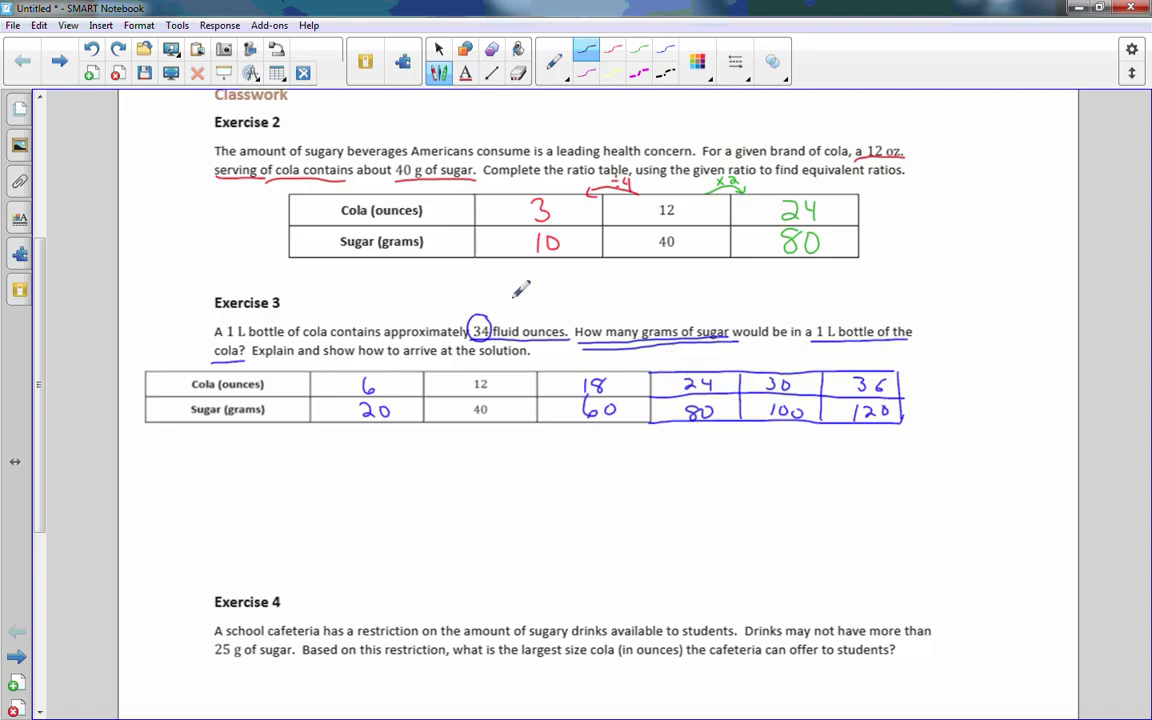
pyautogui.moveTo(480, 316); pyautogui.dragTo(505, 331)
pyautogui.moveTo(287, 337); pyautogui.dragTo(342, 336)
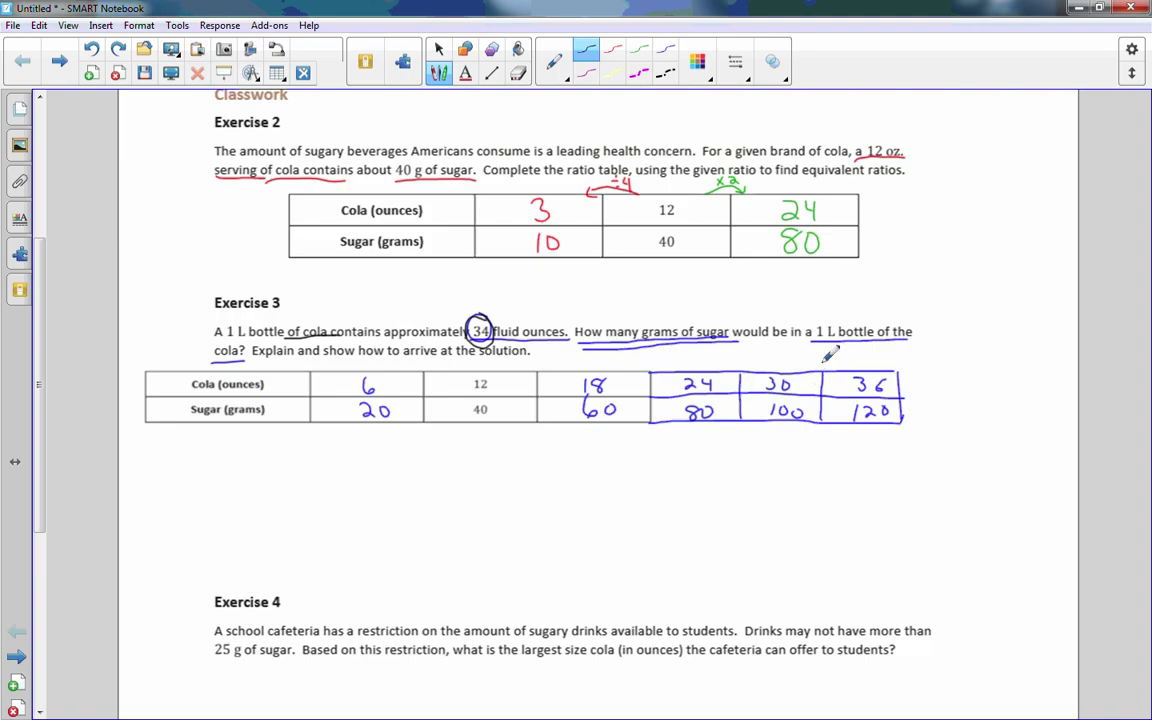
pyautogui.moveTo(813, 351)
pyautogui.mouseDown()
pyautogui.moveTo(822, 378)
pyautogui.moveTo(488, 339)
pyautogui.mouseUp()
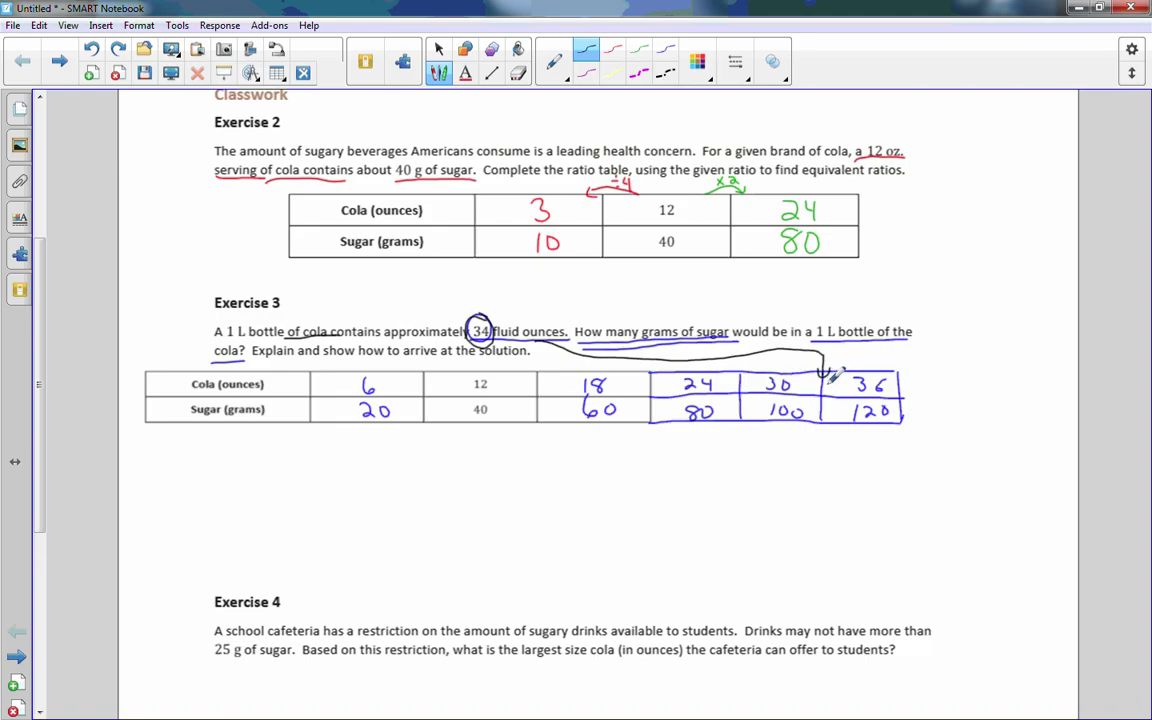
pyautogui.moveTo(38, 300); pyautogui.dragTo(44, 377)
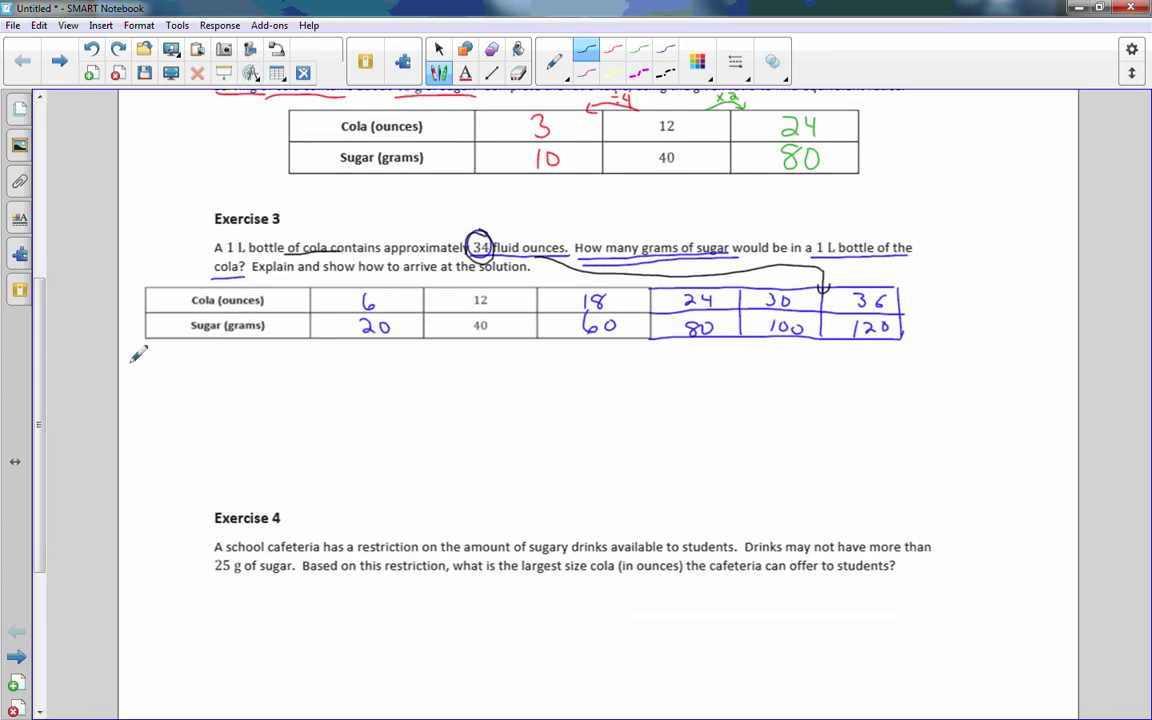
# - Place the ruler below Exercise 3's table and draw two straight lines along it
pyautogui.moveTo(37, 370); pyautogui.dragTo(36, 197)
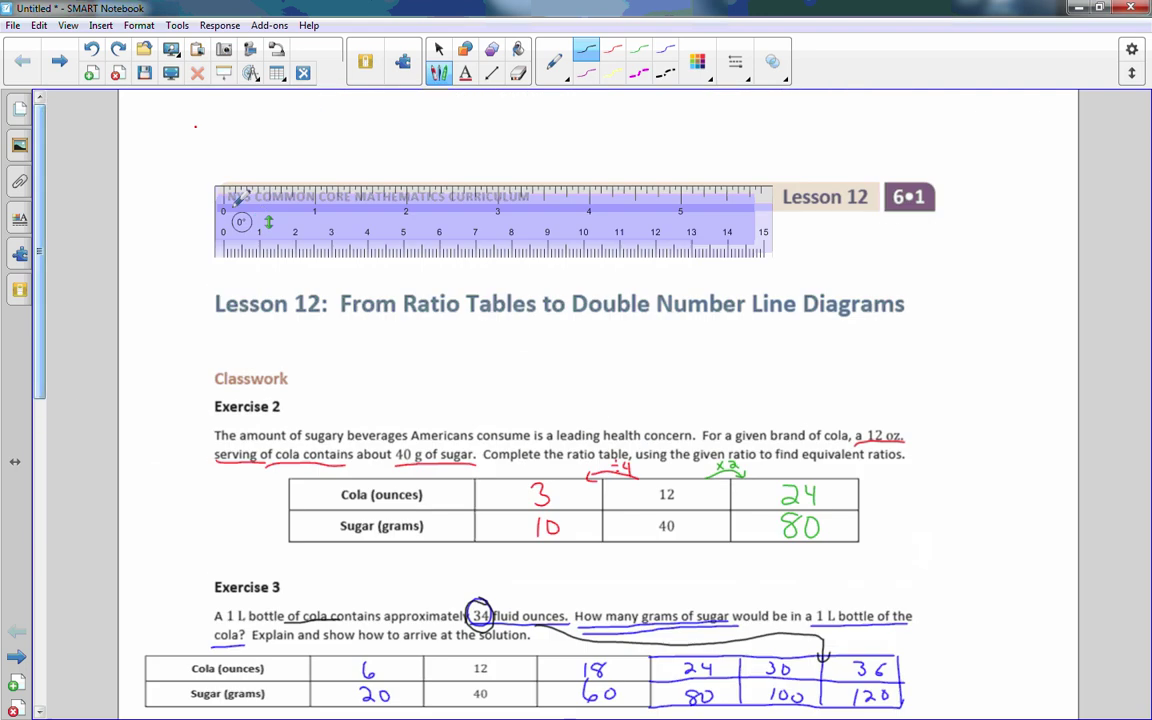
pyautogui.moveTo(347, 195); pyautogui.dragTo(340, 625)
pyautogui.moveTo(37, 345); pyautogui.dragTo(38, 545)
pyautogui.moveTo(400, 255); pyautogui.dragTo(453, 361)
pyautogui.moveTo(269, 310)
pyautogui.mouseDown()
pyautogui.moveTo(535, 316)
pyautogui.moveTo(800, 300)
pyautogui.mouseUp()
pyautogui.moveTo(280, 326)
pyautogui.mouseDown()
pyautogui.moveTo(282, 386)
pyautogui.moveTo(383, 347)
pyautogui.moveTo(812, 337)
pyautogui.moveTo(797, 351)
pyautogui.mouseUp()
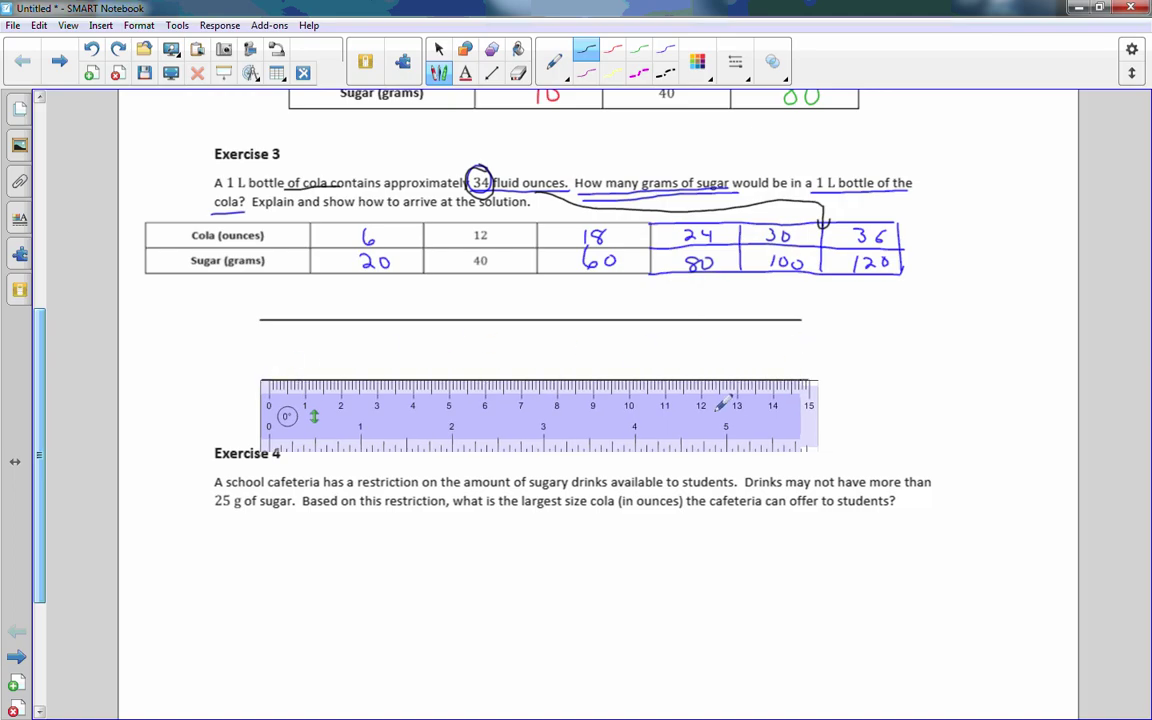
# - Delete the ruler from the page and return to the pen
pyautogui.moveTo(790, 398); pyautogui.dragTo(843, 396)
pyautogui.click(679, 412)
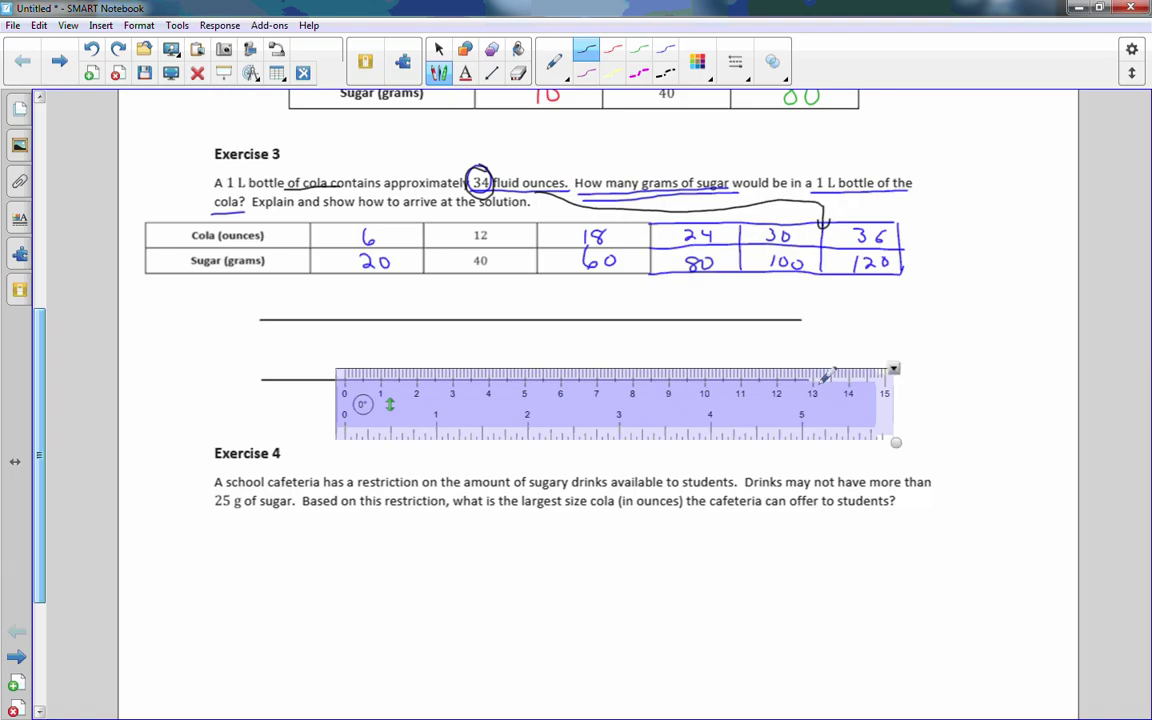
pyautogui.click(898, 364)
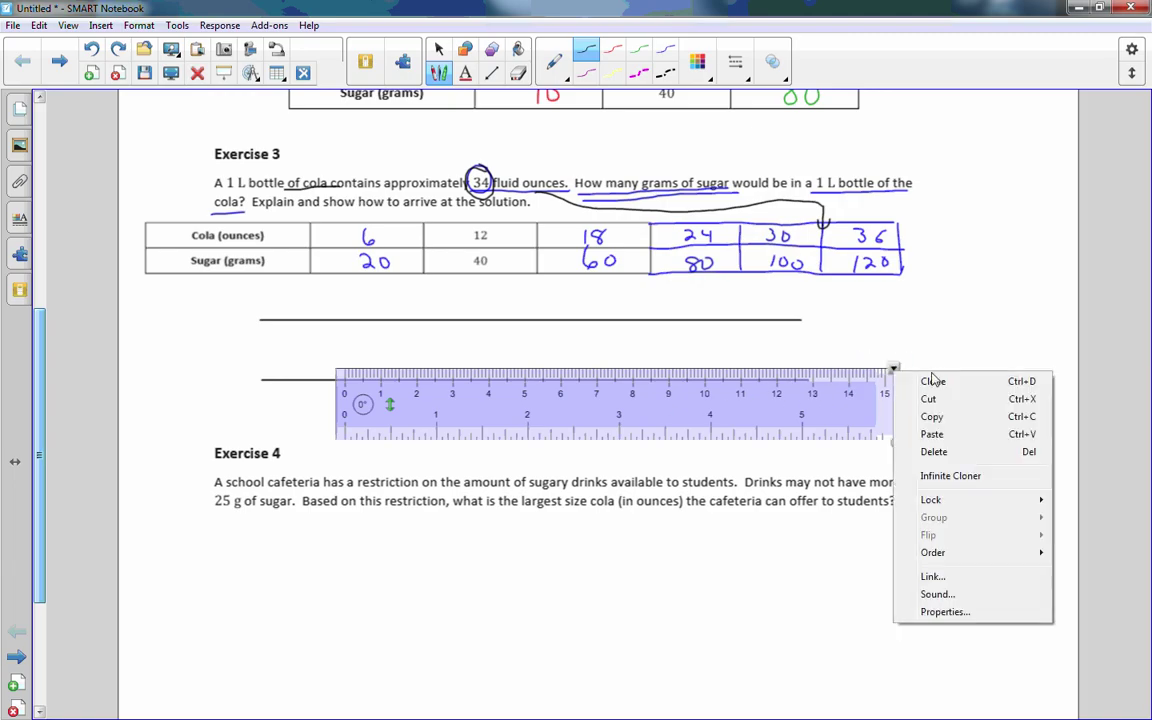
pyautogui.click(934, 454)
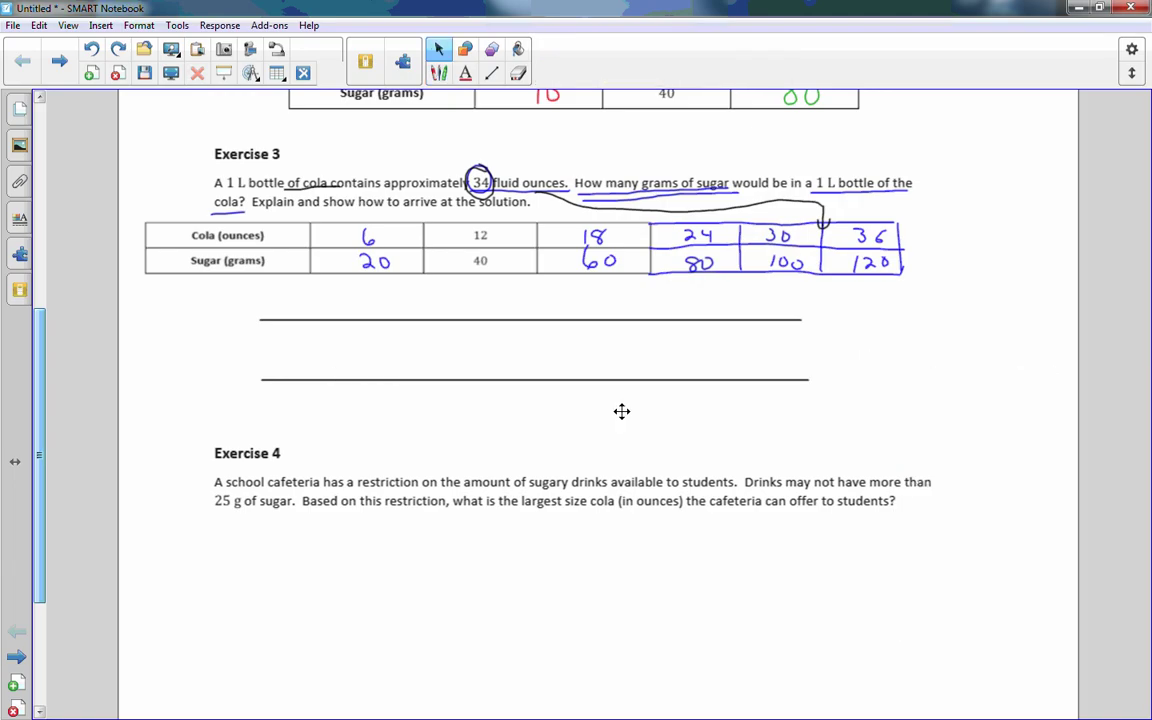
pyautogui.click(438, 73)
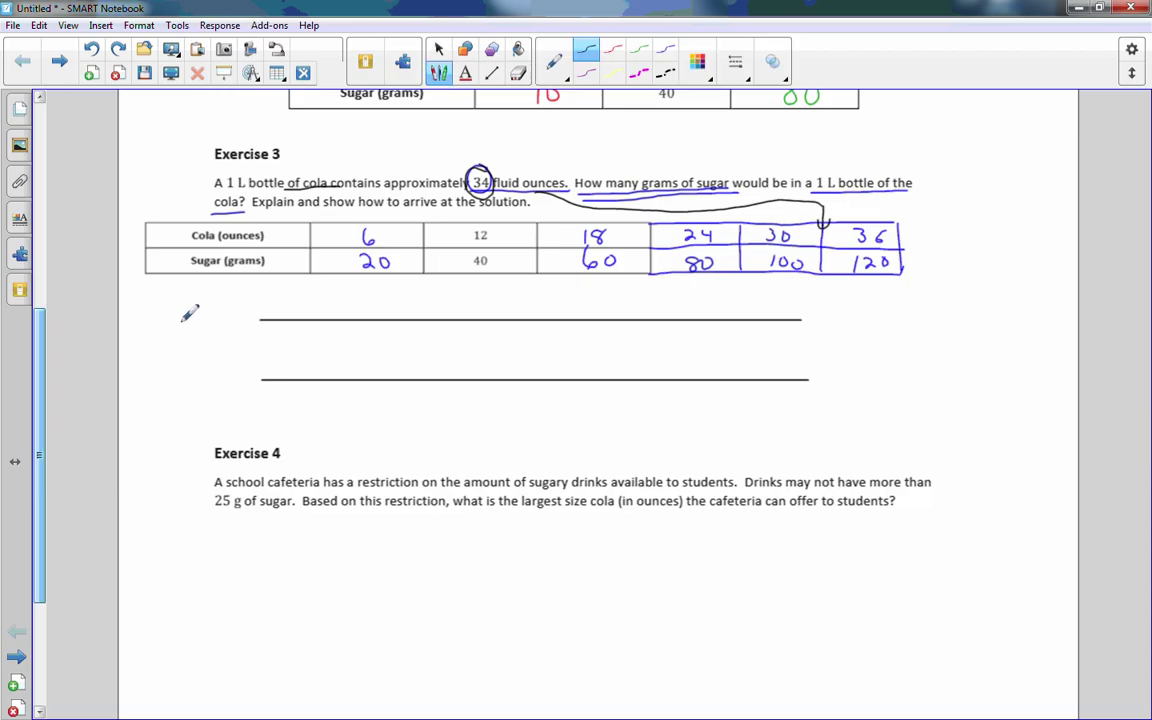
# - Label the two lines 'ounces' and 'g' for grams and give each an arrowhead
pyautogui.moveTo(183, 314); pyautogui.dragTo(236, 317)
pyautogui.moveTo(190, 380)
pyautogui.mouseDown()
pyautogui.moveTo(183, 398)
pyautogui.moveTo(234, 384)
pyautogui.mouseUp()
pyautogui.moveTo(797, 312); pyautogui.dragTo(798, 327)
pyautogui.moveTo(806, 371); pyautogui.dragTo(807, 388)
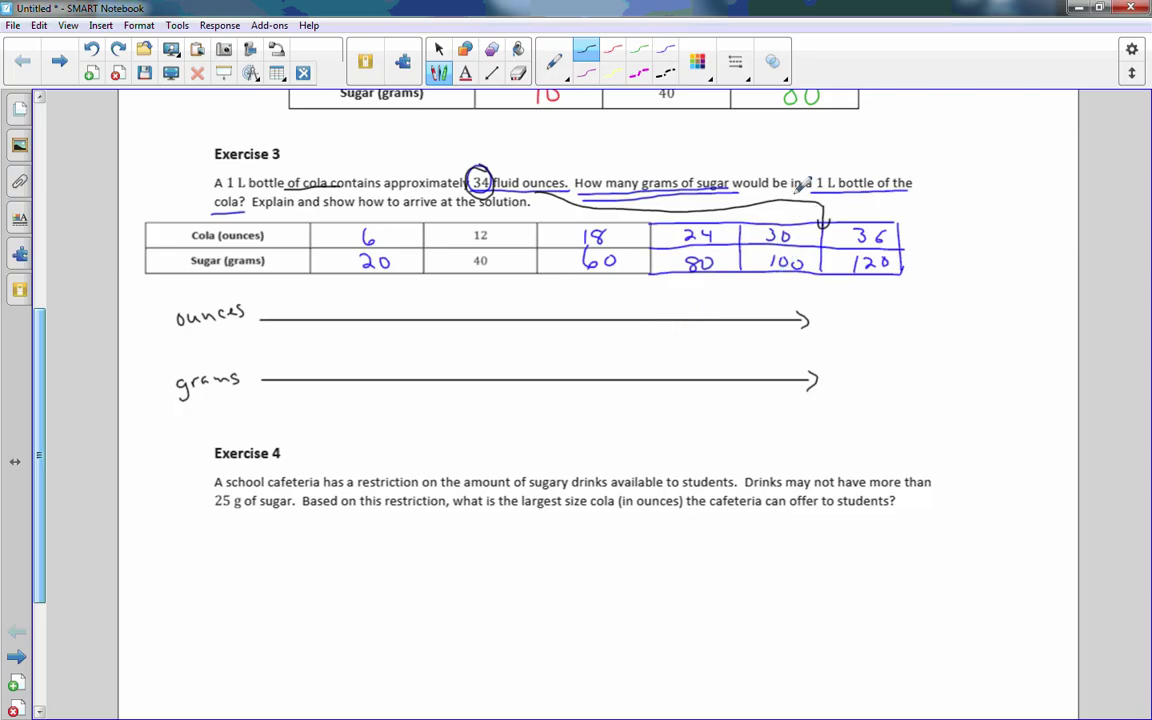
# - In red, circle 34 fluid ounces and box the 30 and 36 table columns
pyautogui.click(612, 49)
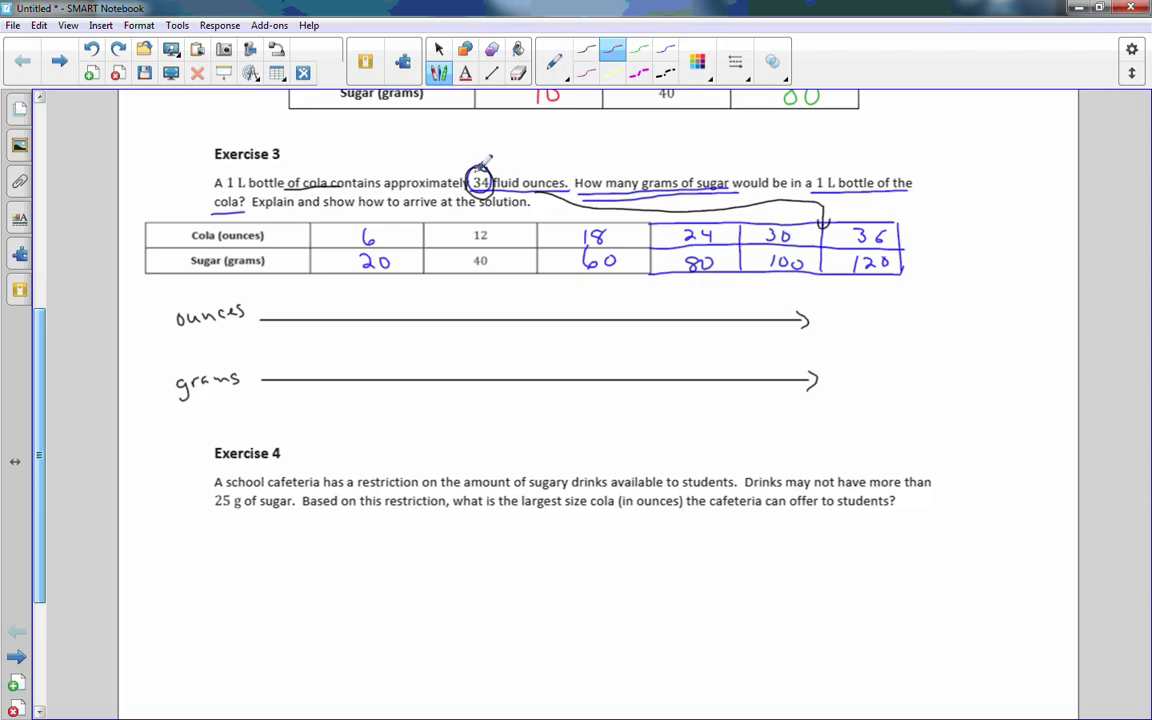
pyautogui.moveTo(482, 168); pyautogui.dragTo(486, 166)
pyautogui.moveTo(741, 215)
pyautogui.mouseDown()
pyautogui.moveTo(739, 283)
pyautogui.moveTo(860, 287)
pyautogui.moveTo(918, 224)
pyautogui.moveTo(757, 203)
pyautogui.moveTo(743, 213)
pyautogui.mouseUp()
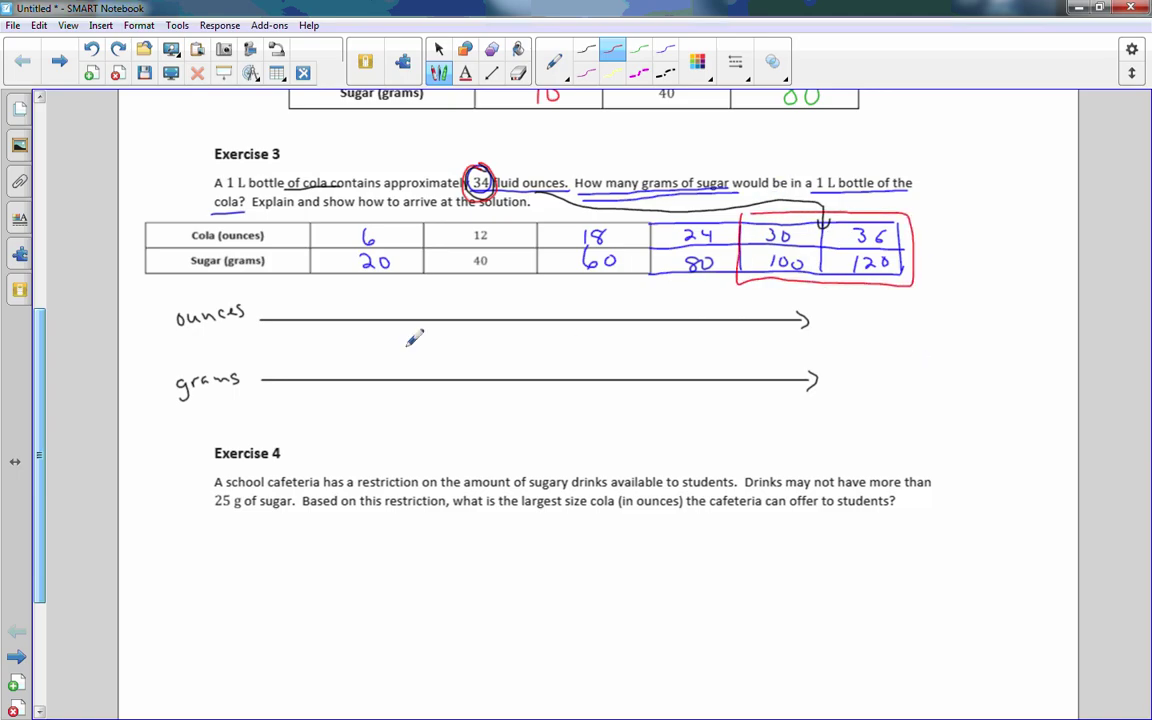
# - Mark 30 and 36 on the ounces line and 100 and 120 on the grams line
pyautogui.moveTo(284, 313)
pyautogui.mouseDown()
pyautogui.moveTo(278, 346)
pyautogui.moveTo(289, 336)
pyautogui.mouseUp()
pyautogui.moveTo(753, 313); pyautogui.dragTo(751, 344)
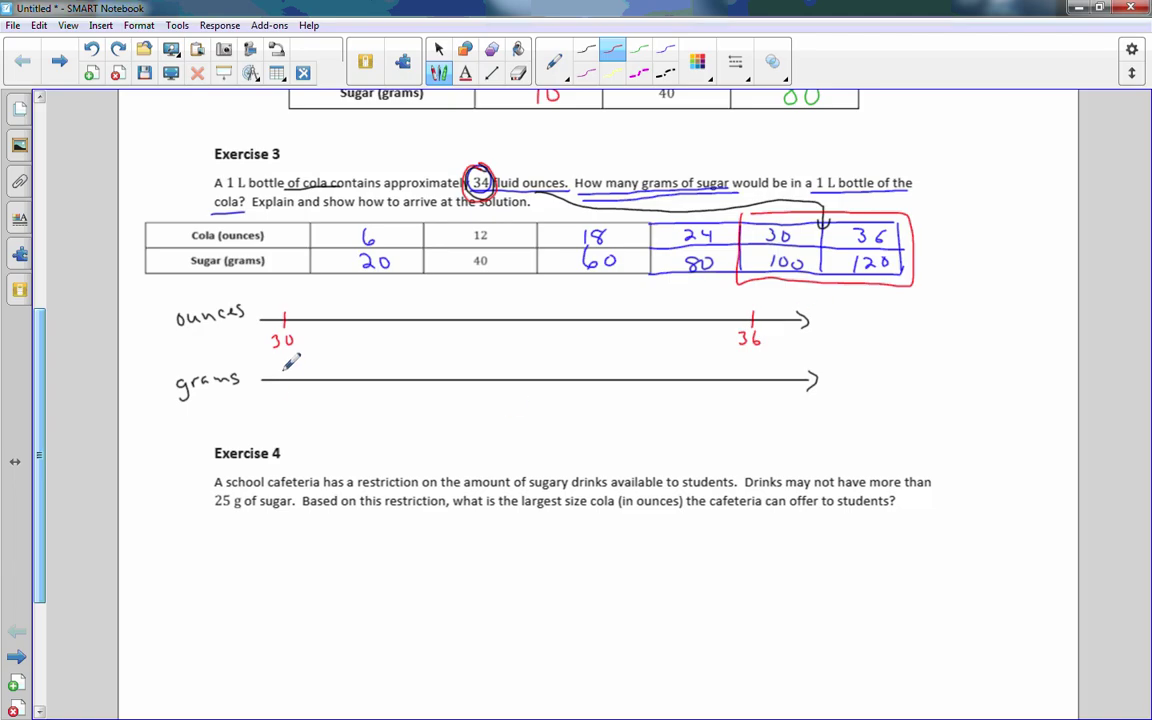
pyautogui.moveTo(285, 372)
pyautogui.mouseDown()
pyautogui.moveTo(268, 415)
pyautogui.moveTo(291, 402)
pyautogui.mouseUp()
pyautogui.moveTo(752, 372)
pyautogui.mouseDown()
pyautogui.moveTo(738, 414)
pyautogui.moveTo(762, 402)
pyautogui.mouseUp()
pyautogui.moveTo(815, 363); pyautogui.dragTo(809, 388)
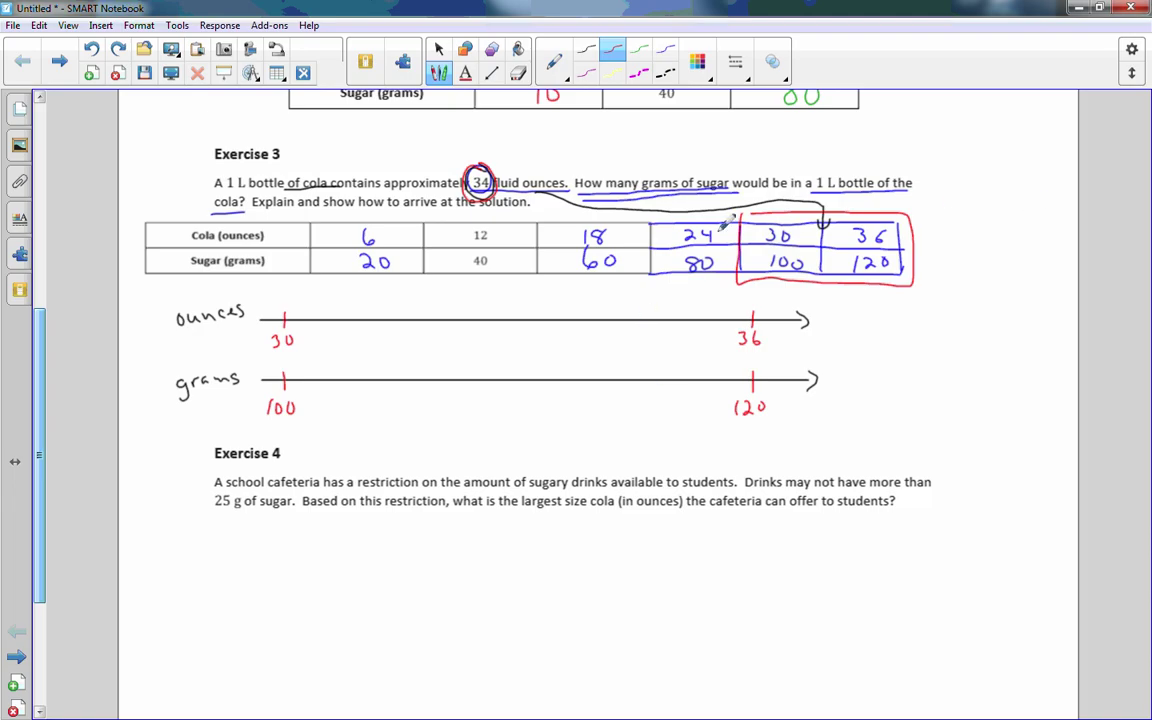
pyautogui.click(828, 243)
# - Erase the stray dot below the grams line
pyautogui.click(550, 411)
pyautogui.click(517, 73)
pyautogui.click(550, 411)
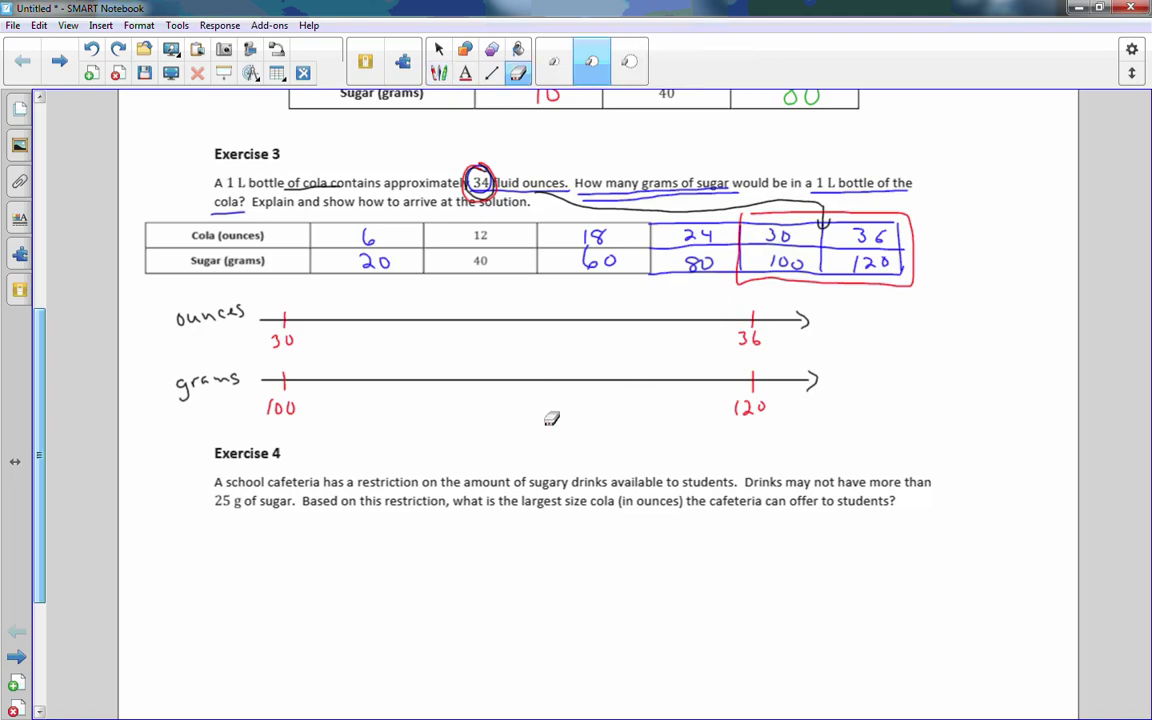
# - With the red pen, label the ounces ticks 31, 32, 33 and 34
pyautogui.click(438, 48)
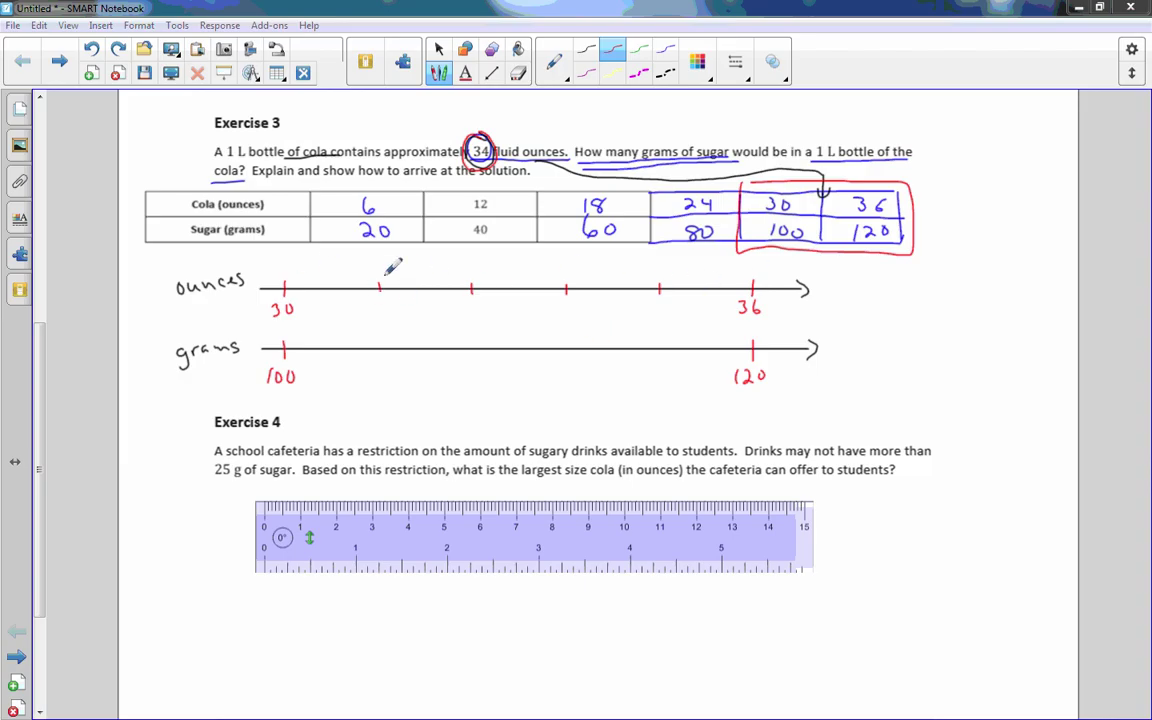
pyautogui.moveTo(365, 302); pyautogui.dragTo(378, 316)
pyautogui.moveTo(466, 303); pyautogui.dragTo(479, 315)
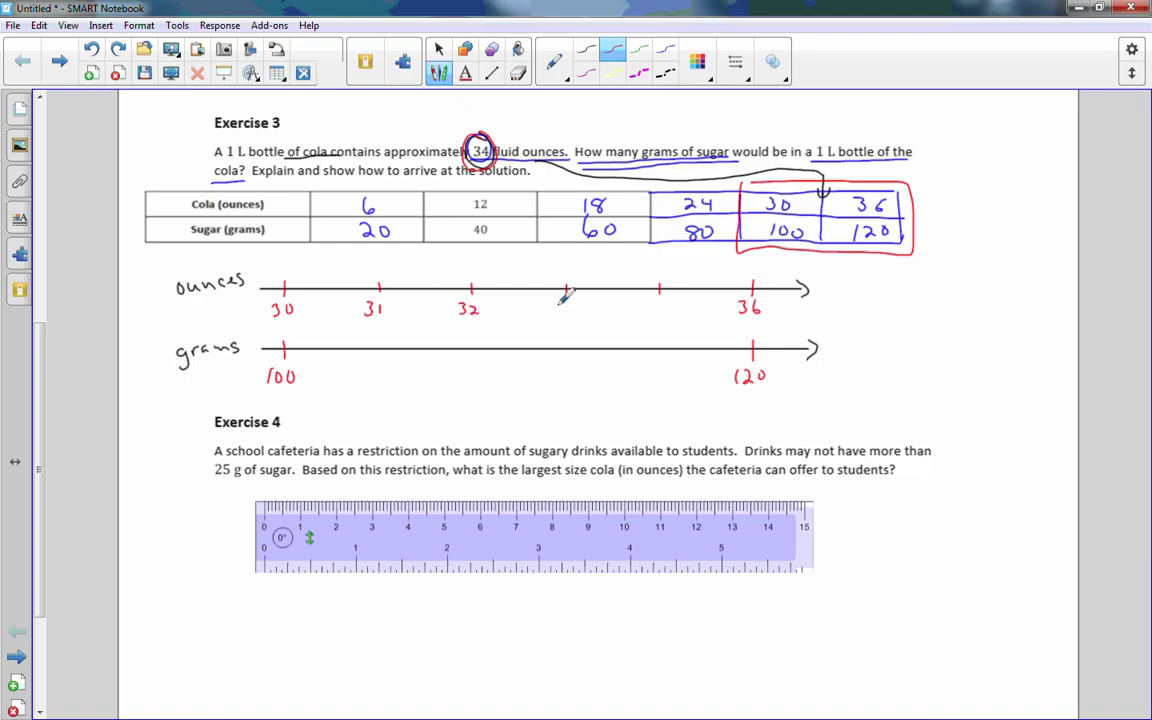
pyautogui.moveTo(558, 302); pyautogui.dragTo(572, 316)
pyautogui.moveTo(649, 302); pyautogui.dragTo(670, 316)
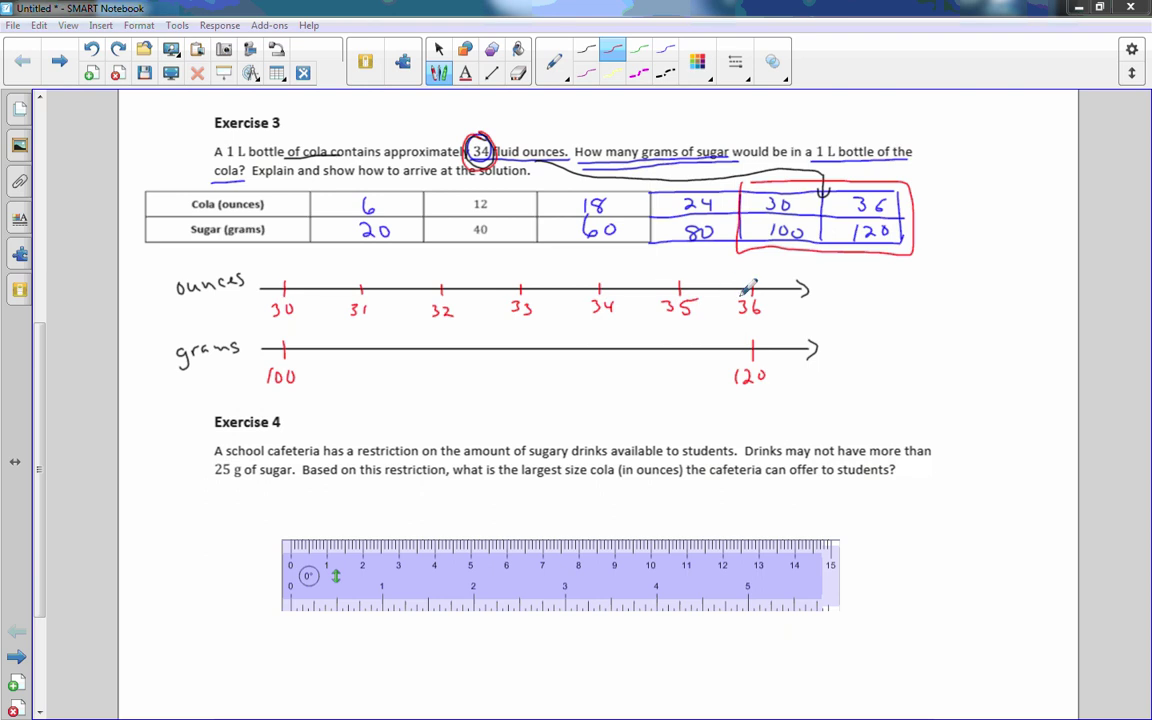
# - In green, draw an arrow from the 60 column down to 34
pyautogui.click(638, 49)
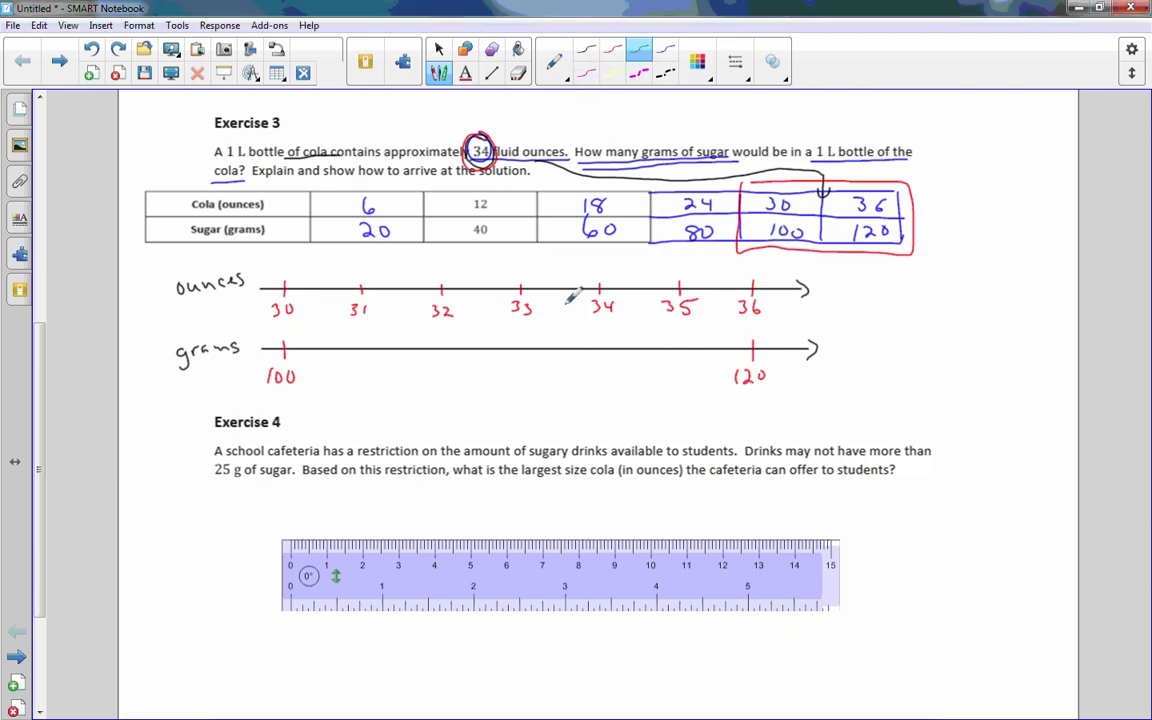
pyautogui.moveTo(598, 251); pyautogui.dragTo(598, 268)
pyautogui.moveTo(593, 261); pyautogui.dragTo(603, 261)
# - Tick the grams line under 31, 32 and 33 ounces and write 20/6 = 3⅓ alongside
pyautogui.moveTo(364, 342); pyautogui.dragTo(364, 355)
pyautogui.moveTo(445, 342); pyautogui.dragTo(445, 355)
pyautogui.moveTo(522, 343); pyautogui.dragTo(522, 354)
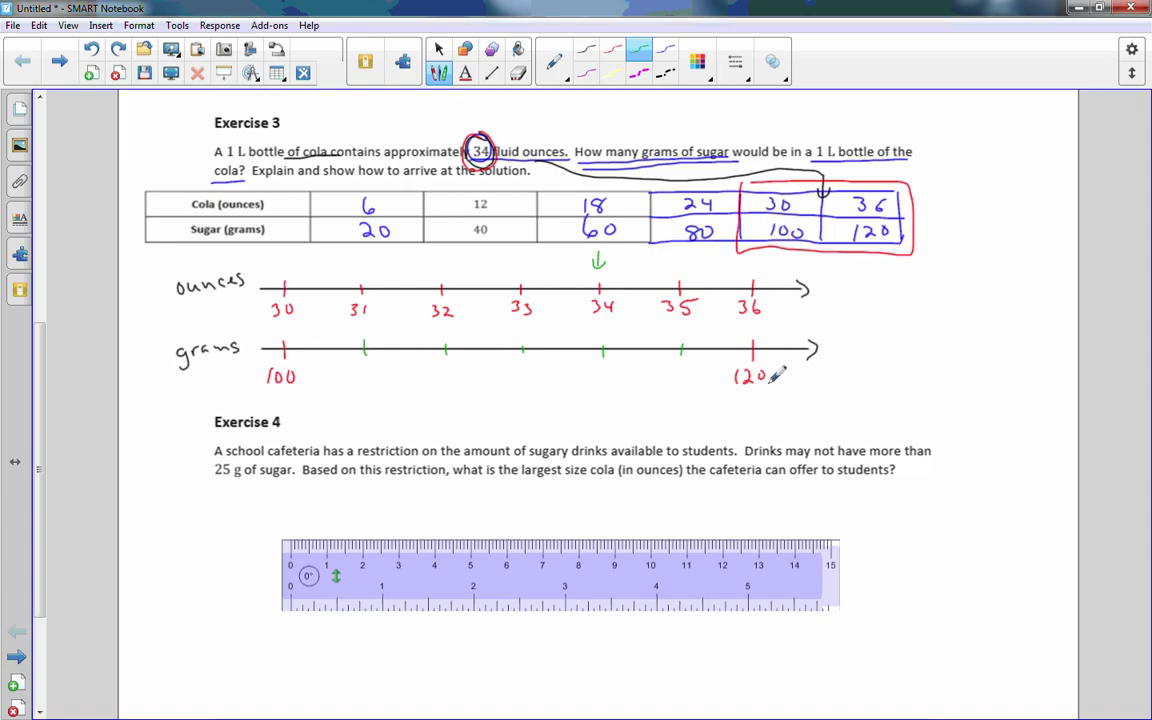
pyautogui.moveTo(913, 291)
pyautogui.mouseDown()
pyautogui.moveTo(929, 309)
pyautogui.moveTo(947, 296)
pyautogui.moveTo(950, 312)
pyautogui.mouseUp()
pyautogui.moveTo(940, 320)
pyautogui.mouseDown()
pyautogui.moveTo(936, 334)
pyautogui.moveTo(1011, 300)
pyautogui.moveTo(1015, 316)
pyautogui.mouseUp()
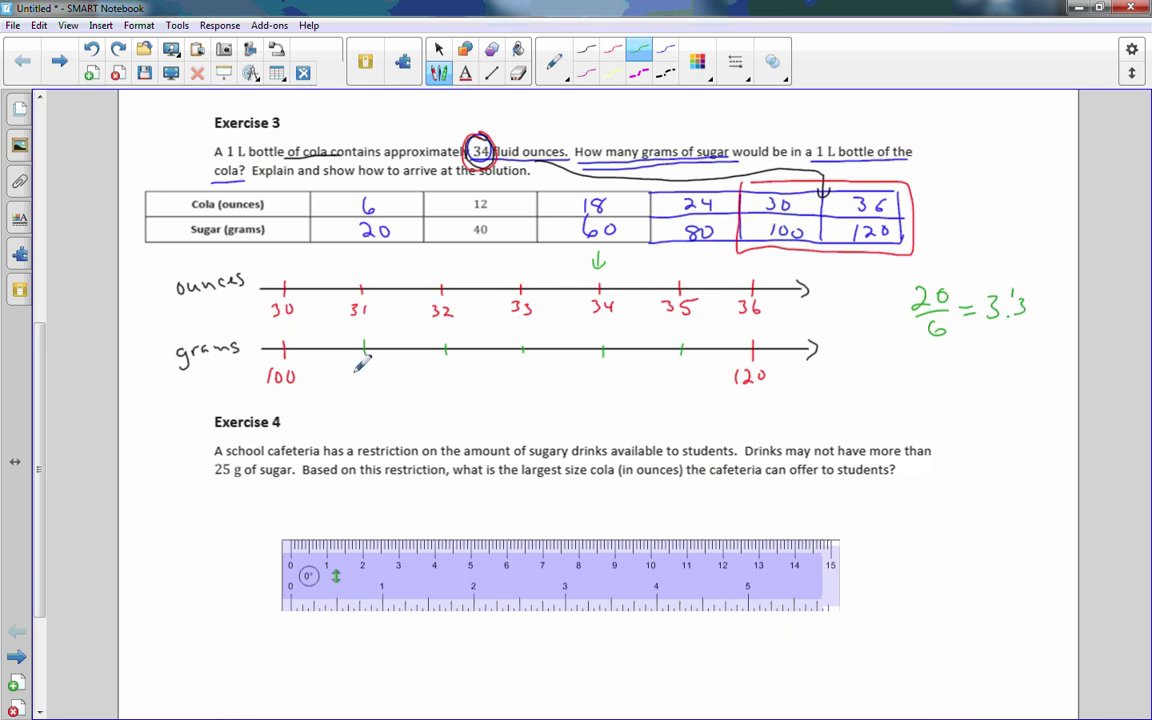
# - Write green labels 103⅓, 106⅔, 110, 113⅓ and 116⅔ under the grams ticks, touching up 120
pyautogui.moveTo(357, 365)
pyautogui.mouseDown()
pyautogui.moveTo(382, 379)
pyautogui.moveTo(471, 377)
pyautogui.mouseUp()
pyautogui.moveTo(476, 366); pyautogui.dragTo(478, 380)
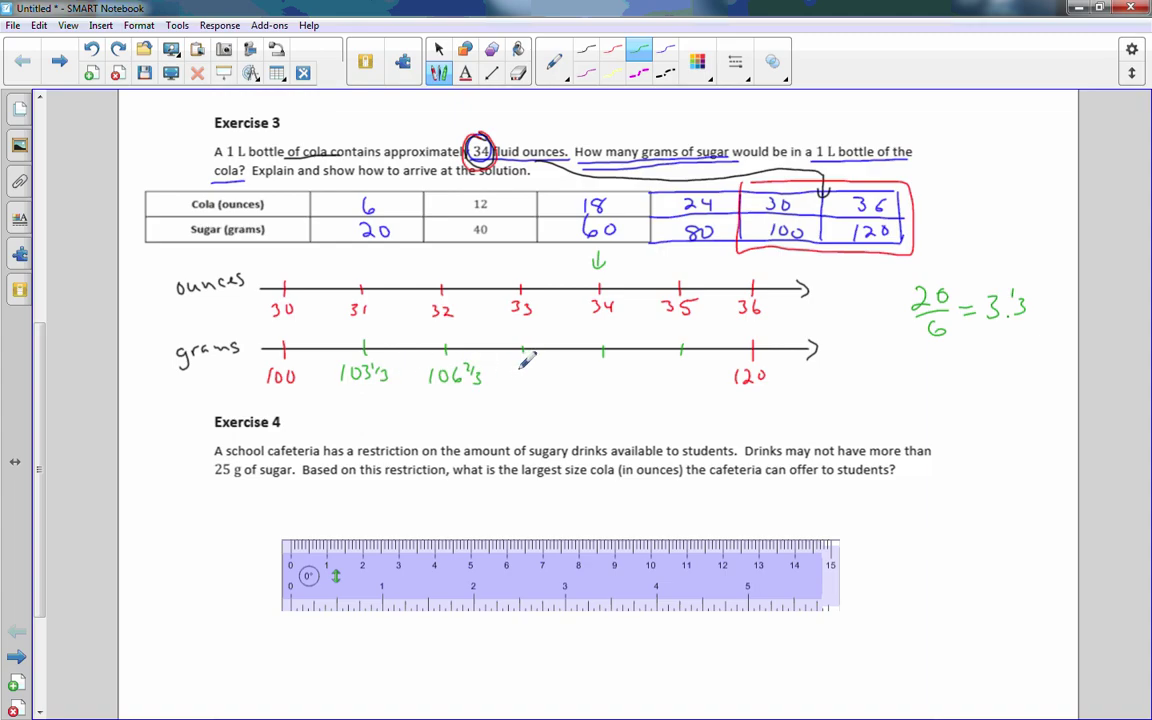
pyautogui.moveTo(535, 366); pyautogui.dragTo(534, 367)
pyautogui.moveTo(602, 344)
pyautogui.mouseDown()
pyautogui.moveTo(581, 380)
pyautogui.moveTo(610, 370)
pyautogui.moveTo(604, 380)
pyautogui.moveTo(677, 378)
pyautogui.moveTo(689, 367)
pyautogui.mouseUp()
pyautogui.moveTo(692, 361); pyautogui.dragTo(696, 374)
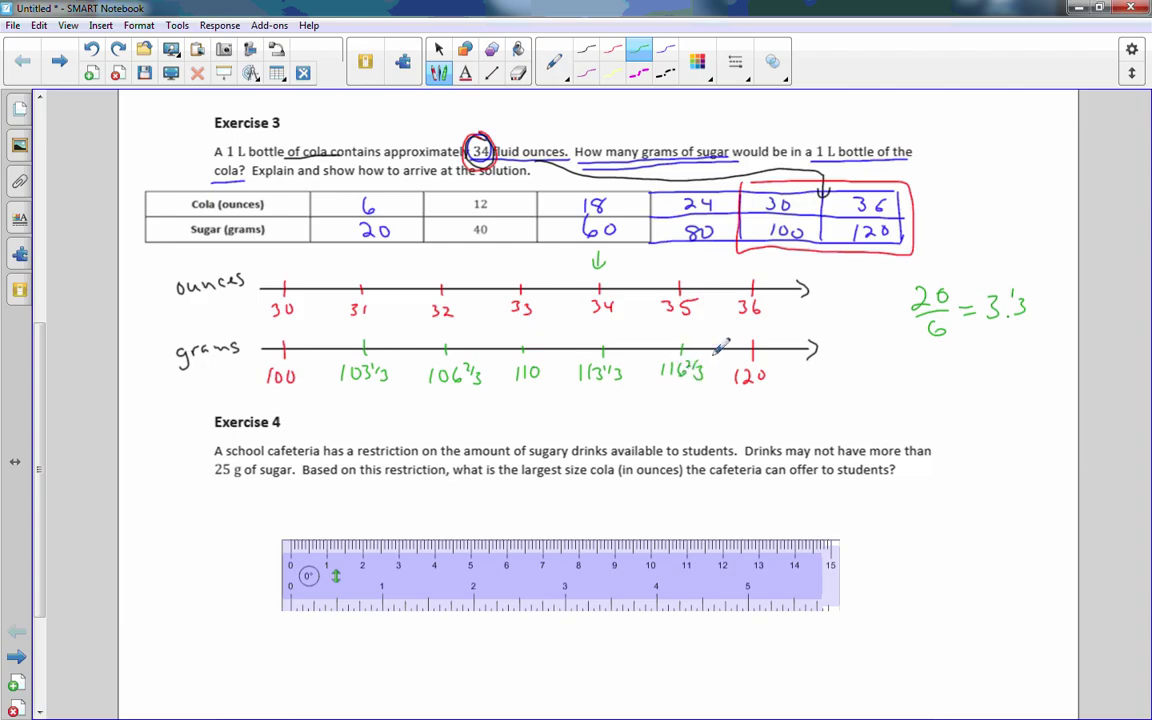
pyautogui.moveTo(766, 375); pyautogui.dragTo(764, 370)
# - In dark pen, box the 34/113⅓ pair and write '113⅓ grams of Sugar.' beneath it
pyautogui.click(586, 49)
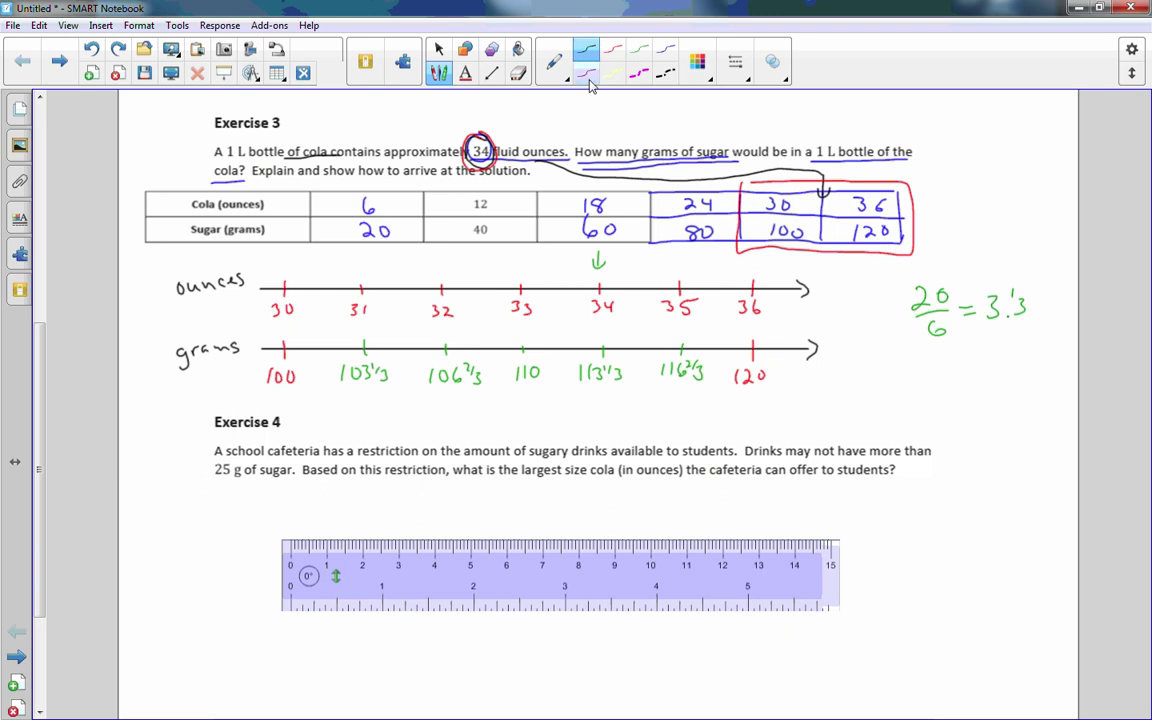
pyautogui.moveTo(622, 272)
pyautogui.mouseDown()
pyautogui.moveTo(567, 273)
pyautogui.moveTo(563, 384)
pyautogui.moveTo(630, 397)
pyautogui.moveTo(630, 272)
pyautogui.mouseUp()
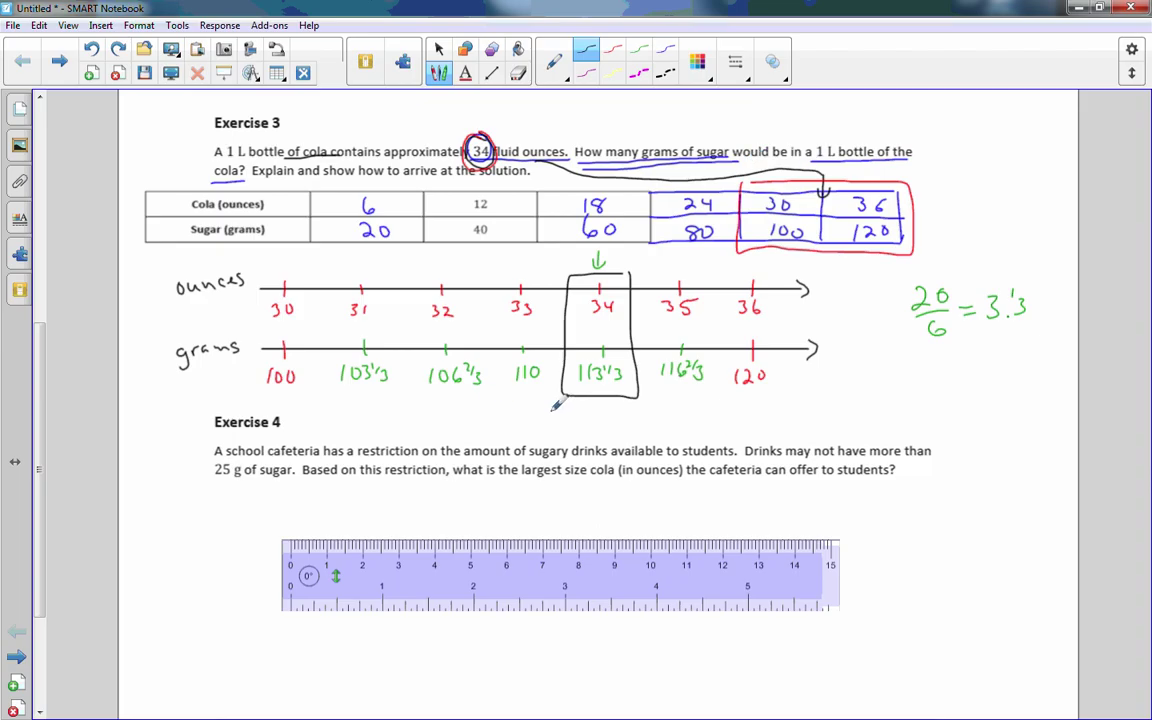
pyautogui.moveTo(547, 407)
pyautogui.mouseDown()
pyautogui.moveTo(546, 426)
pyautogui.moveTo(588, 416)
pyautogui.mouseUp()
pyautogui.moveTo(592, 414)
pyautogui.mouseDown()
pyautogui.moveTo(610, 434)
pyautogui.moveTo(628, 421)
pyautogui.moveTo(708, 430)
pyautogui.mouseUp()
pyautogui.moveTo(703, 421); pyautogui.dragTo(770, 436)
pyautogui.moveTo(791, 421); pyautogui.dragTo(809, 419)
pyautogui.click(816, 427)
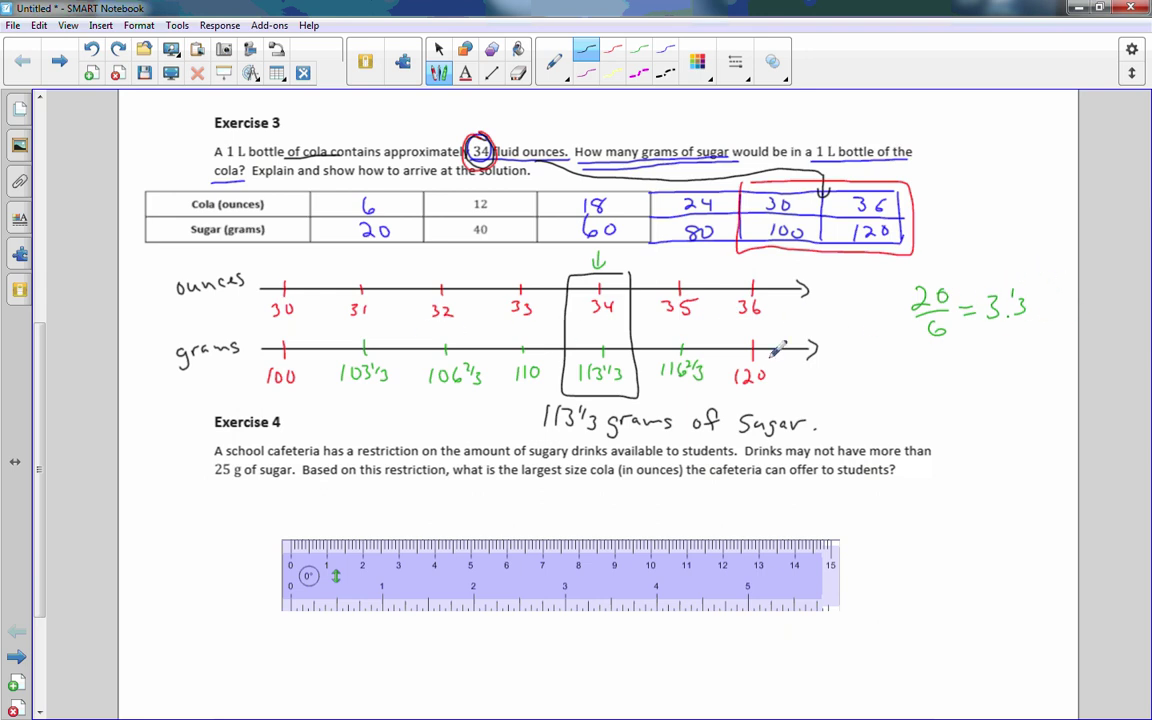
pyautogui.moveTo(465, 399); pyautogui.dragTo(489, 397)
pyautogui.moveTo(38, 393); pyautogui.dragTo(38, 490)
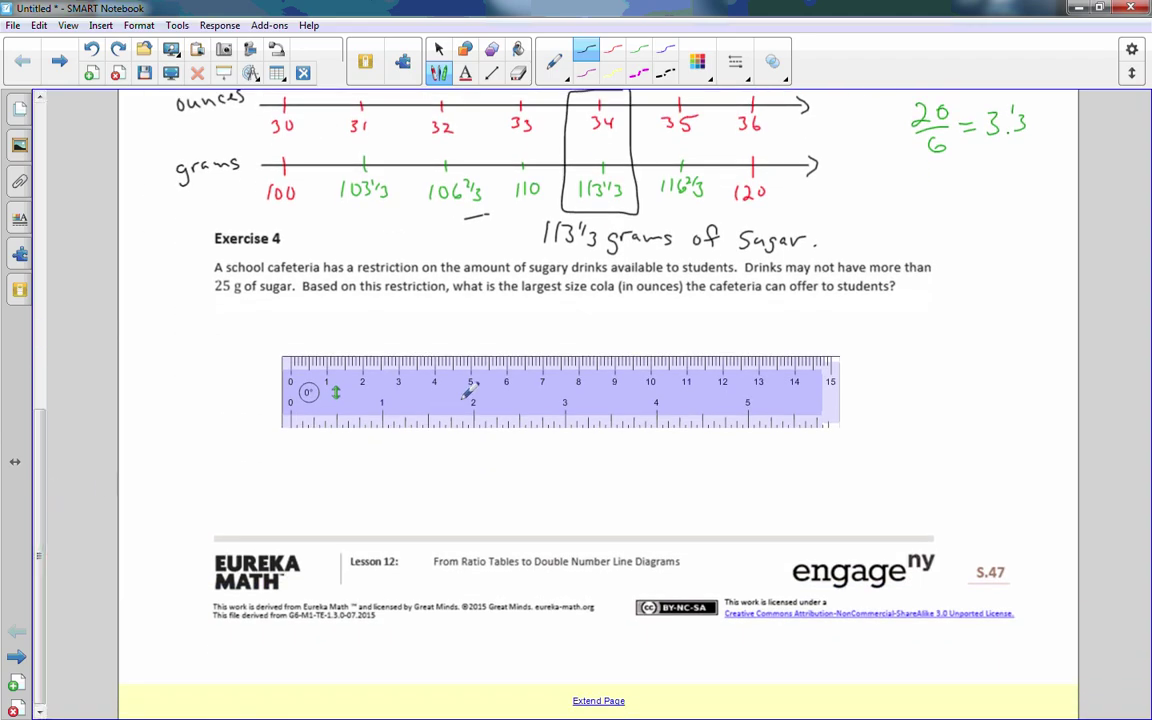
# - Move the ruler aside and underline '25 g of sugar' in red
pyautogui.moveTo(481, 359); pyautogui.dragTo(453, 563)
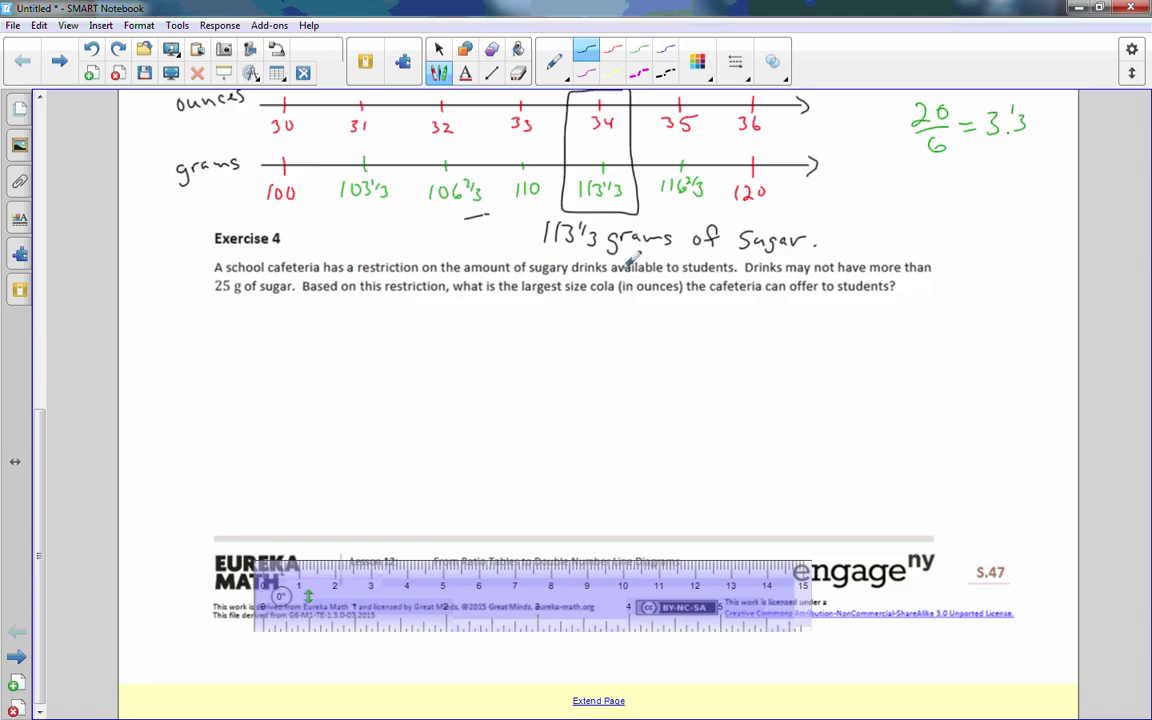
pyautogui.click(618, 54)
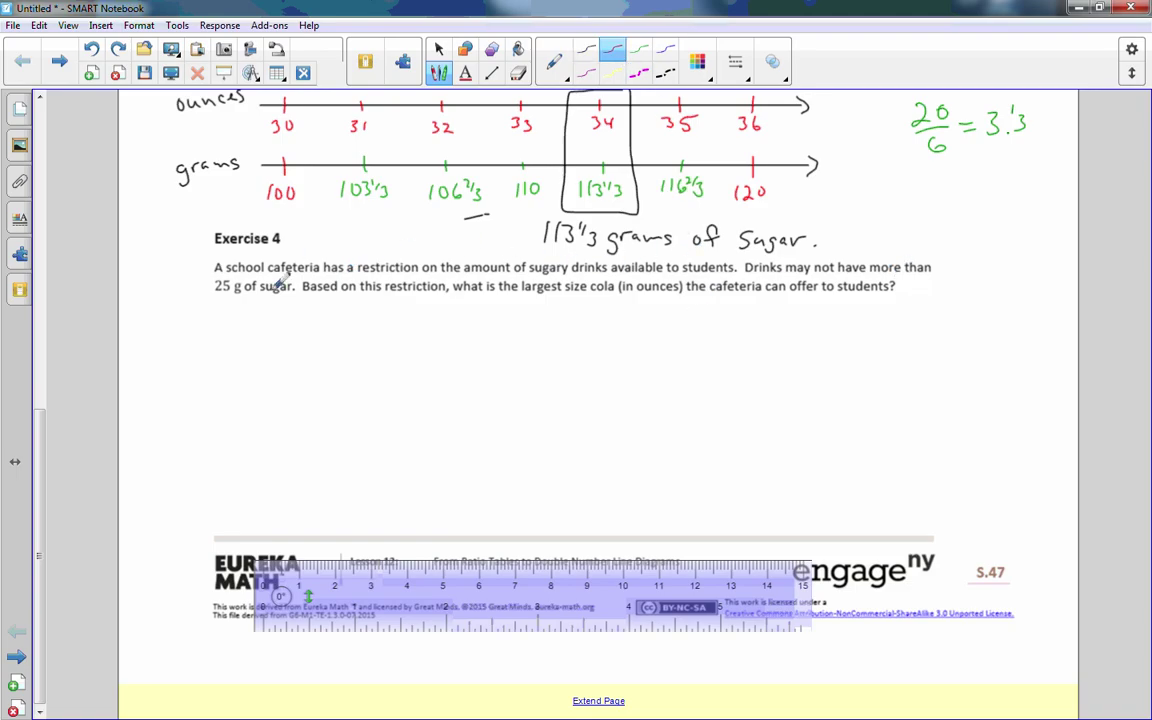
pyautogui.moveTo(214, 296); pyautogui.dragTo(295, 297)
# - Box the 6/20 and 12/40 table columns together in purple
pyautogui.scroll(3, 55, 388)
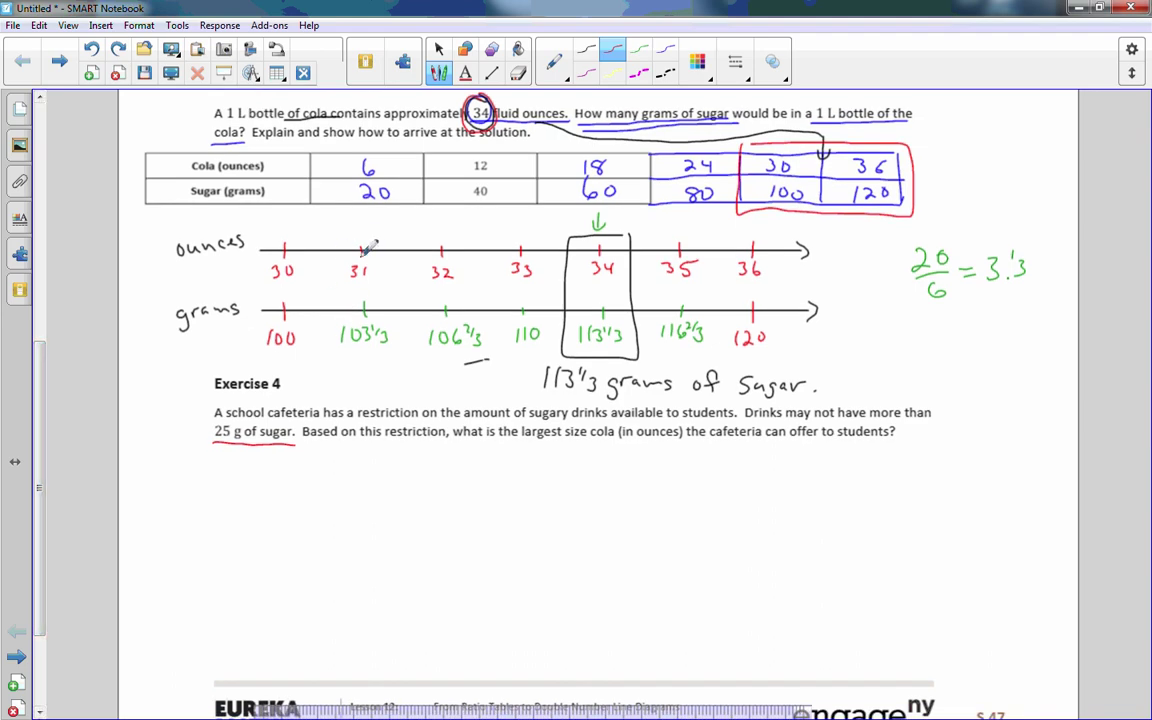
pyautogui.click(586, 74)
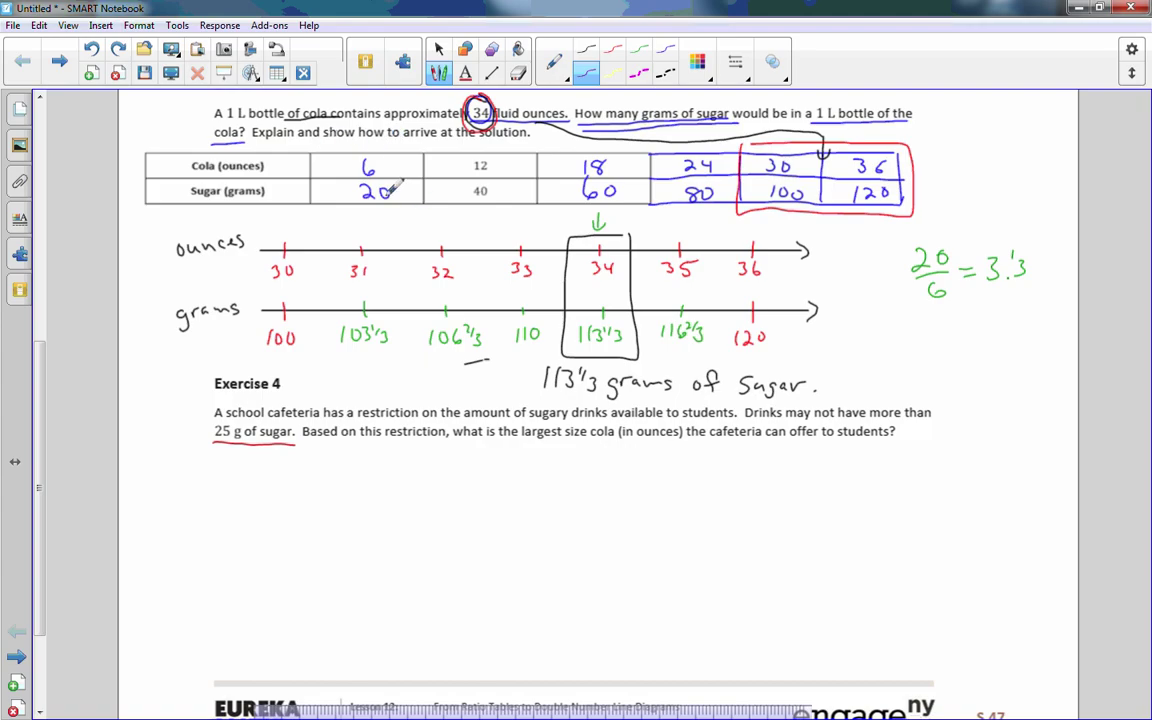
pyautogui.moveTo(316, 140)
pyautogui.mouseDown()
pyautogui.moveTo(314, 192)
pyautogui.moveTo(385, 209)
pyautogui.moveTo(541, 200)
pyautogui.moveTo(492, 146)
pyautogui.moveTo(322, 140)
pyautogui.mouseUp()
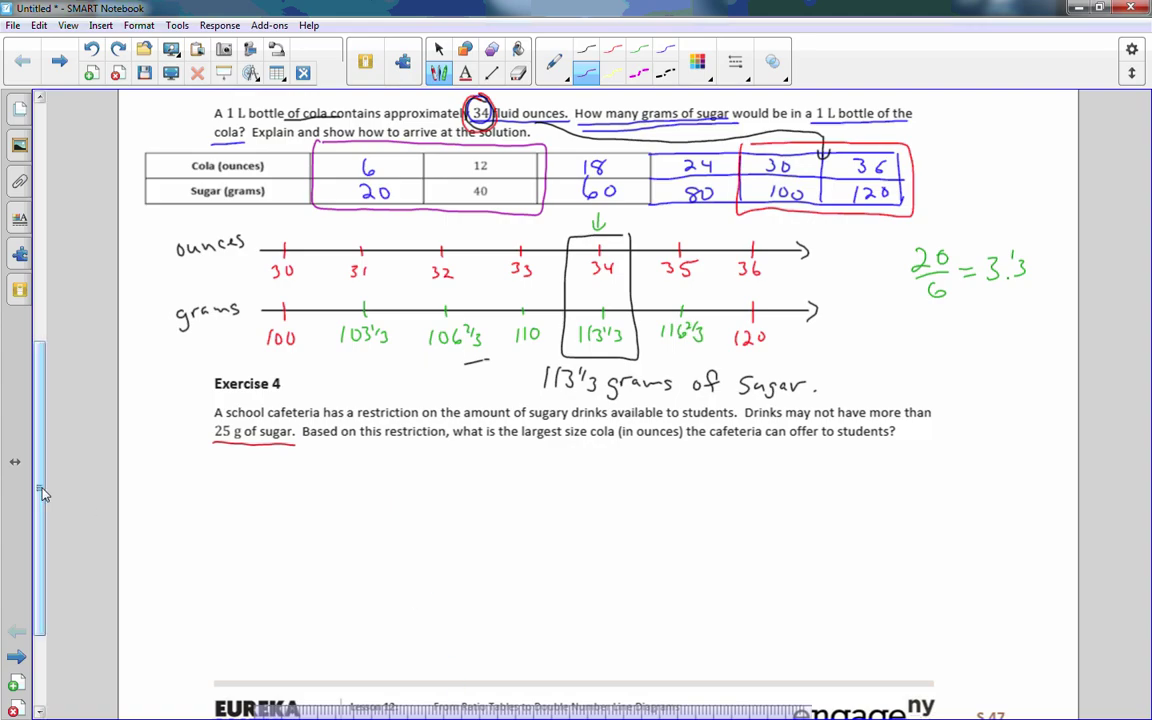
# - Use the ruler to draw two straight parallel lines below Exercise 4
pyautogui.moveTo(38, 439); pyautogui.dragTo(38, 459)
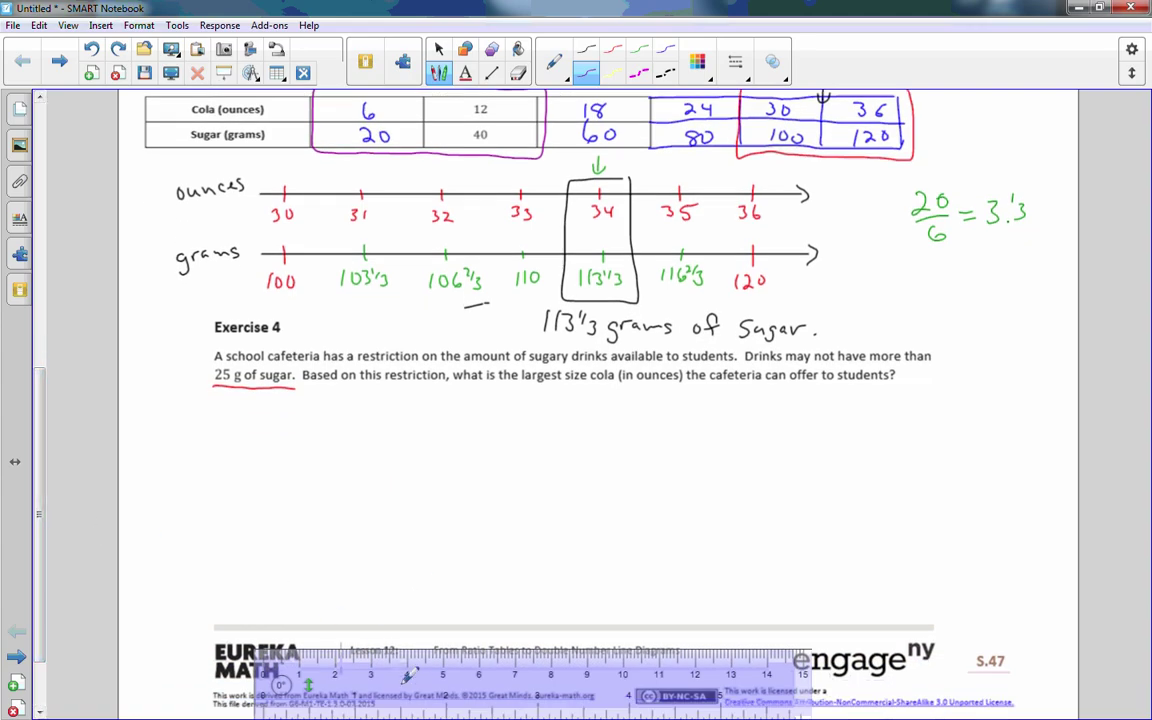
pyautogui.moveTo(462, 678); pyautogui.dragTo(495, 462)
pyautogui.moveTo(297, 424); pyautogui.dragTo(765, 428)
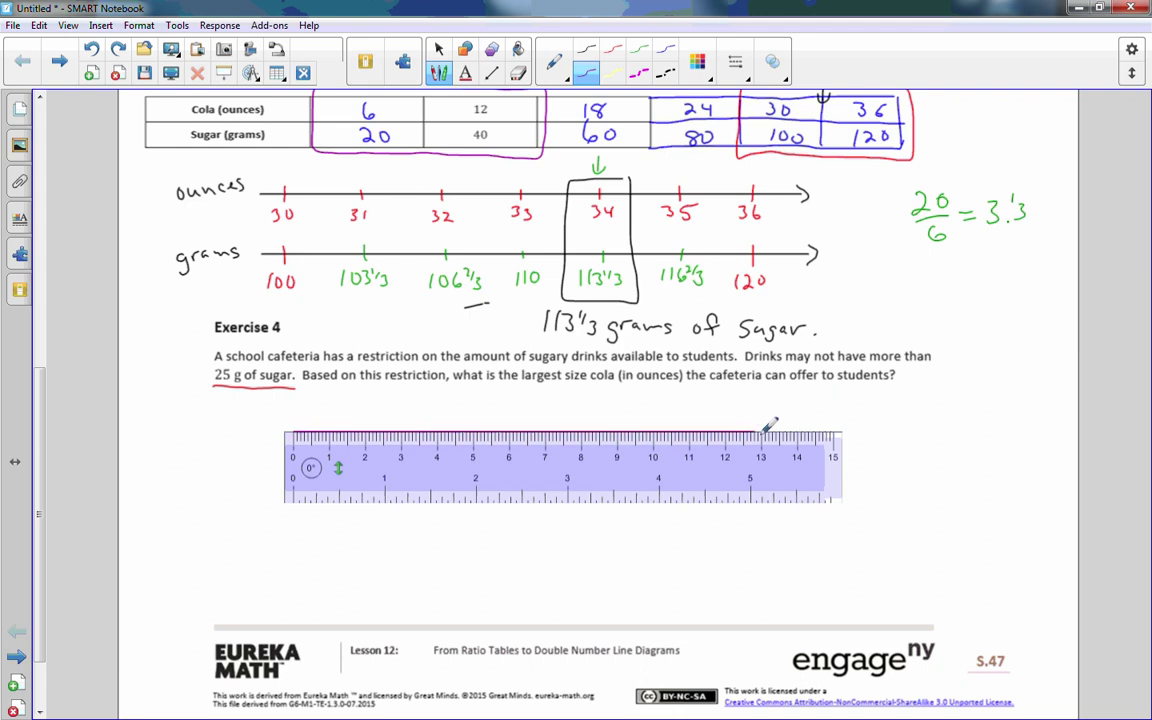
pyautogui.moveTo(298, 500)
pyautogui.mouseDown()
pyautogui.moveTo(648, 514)
pyautogui.moveTo(652, 497)
pyautogui.moveTo(781, 497)
pyautogui.mouseUp()
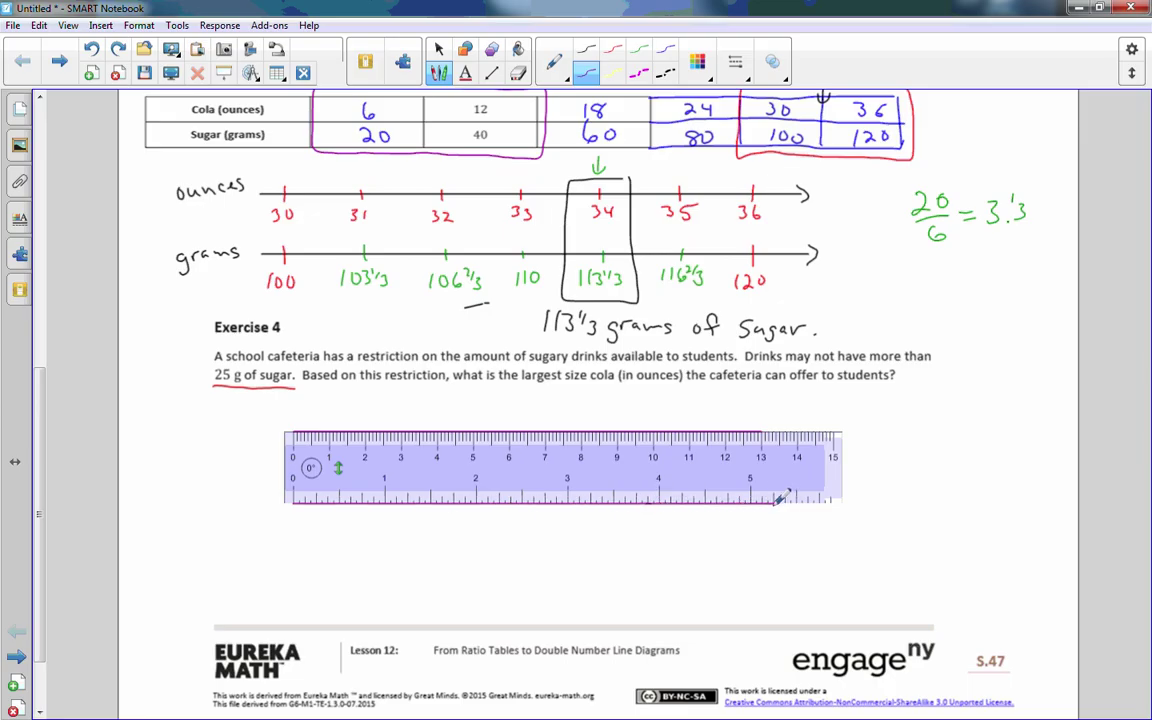
pyautogui.moveTo(760, 453); pyautogui.dragTo(763, 706)
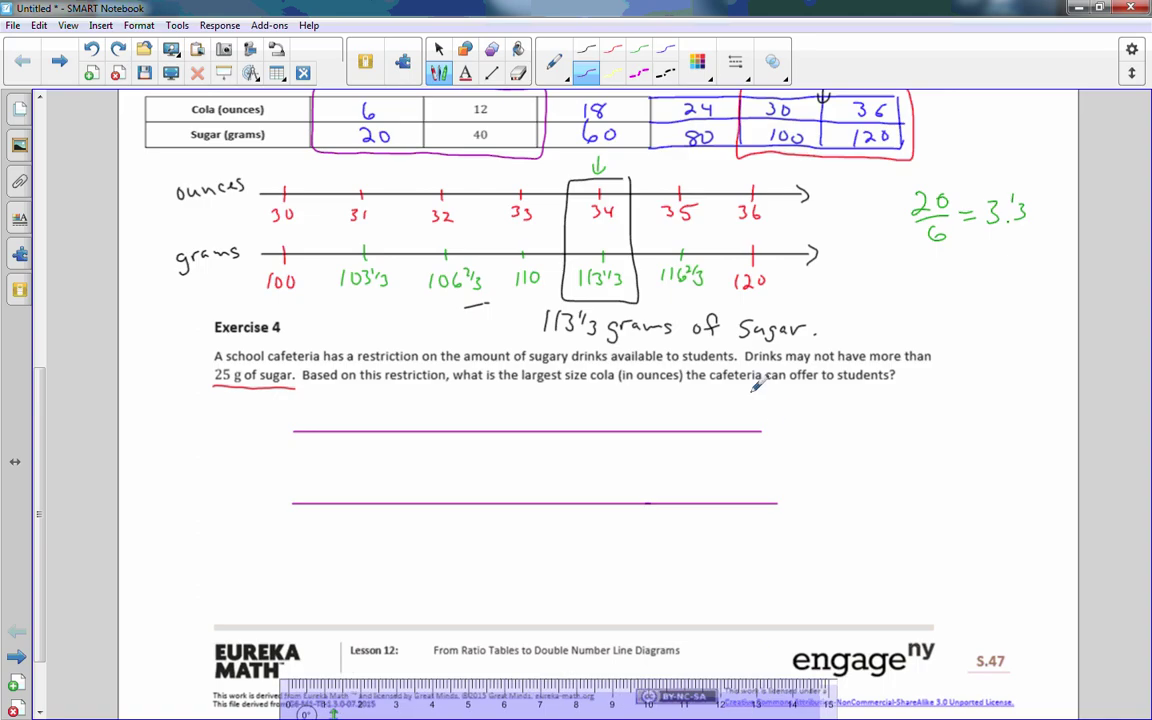
# - Erase the question mark after 'sugar' and return to the pen
pyautogui.click(518, 73)
pyautogui.moveTo(788, 498); pyautogui.dragTo(804, 485)
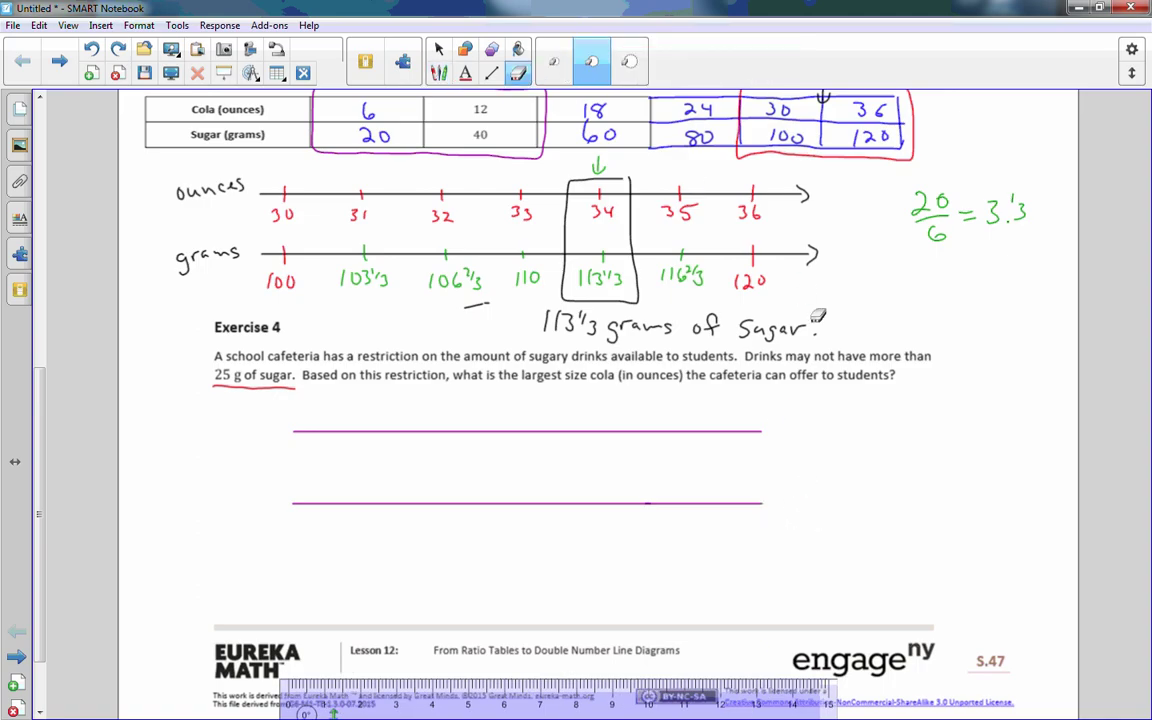
pyautogui.click(439, 73)
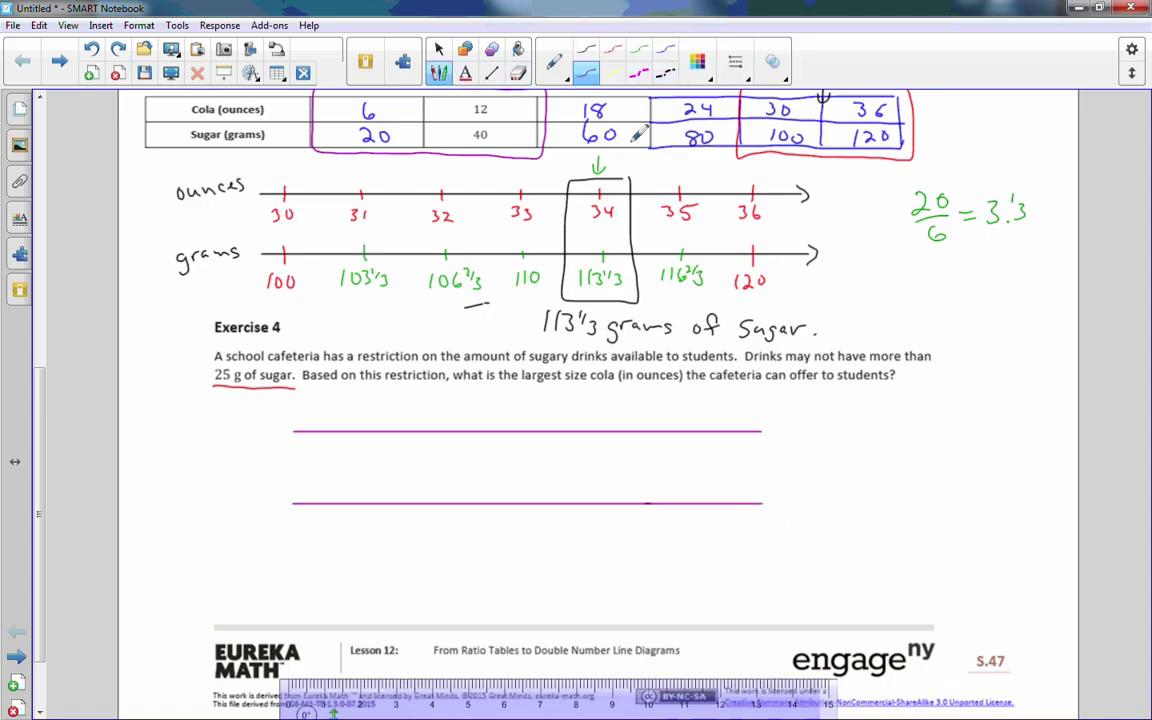
# - Add arrowheads, 'ounces' and 'grams' labels, and start and end ticks to both lines
pyautogui.moveTo(757, 422); pyautogui.dragTo(758, 446)
pyautogui.moveTo(757, 492); pyautogui.dragTo(758, 518)
pyautogui.moveTo(214, 430); pyautogui.dragTo(267, 424)
pyautogui.moveTo(225, 507); pyautogui.dragTo(276, 497)
pyautogui.moveTo(322, 425); pyautogui.dragTo(322, 440)
pyautogui.moveTo(323, 496); pyautogui.dragTo(323, 508)
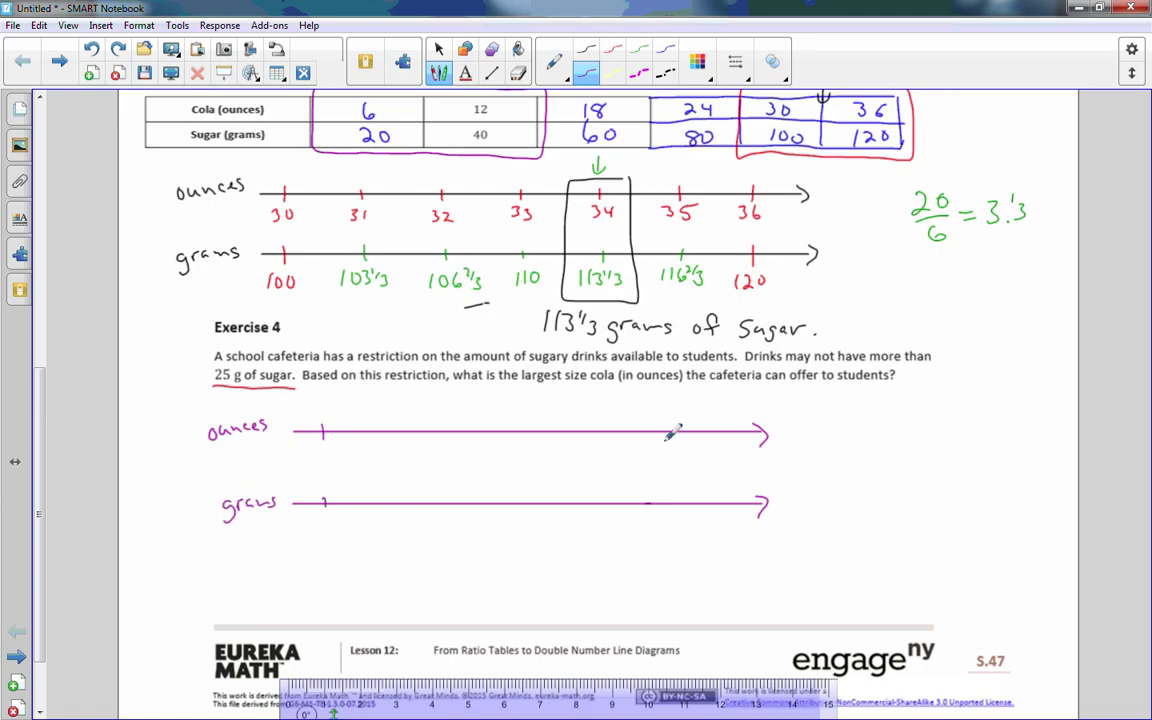
pyautogui.moveTo(709, 422); pyautogui.dragTo(709, 440)
pyautogui.moveTo(708, 494); pyautogui.dragTo(708, 512)
# - Label the end ticks 6 and 12 for ounces, 20 and 40 for grams, and circle 25
pyautogui.moveTo(331, 447); pyautogui.dragTo(324, 458)
pyautogui.moveTo(703, 446)
pyautogui.mouseDown()
pyautogui.moveTo(702, 462)
pyautogui.moveTo(719, 461)
pyautogui.mouseUp()
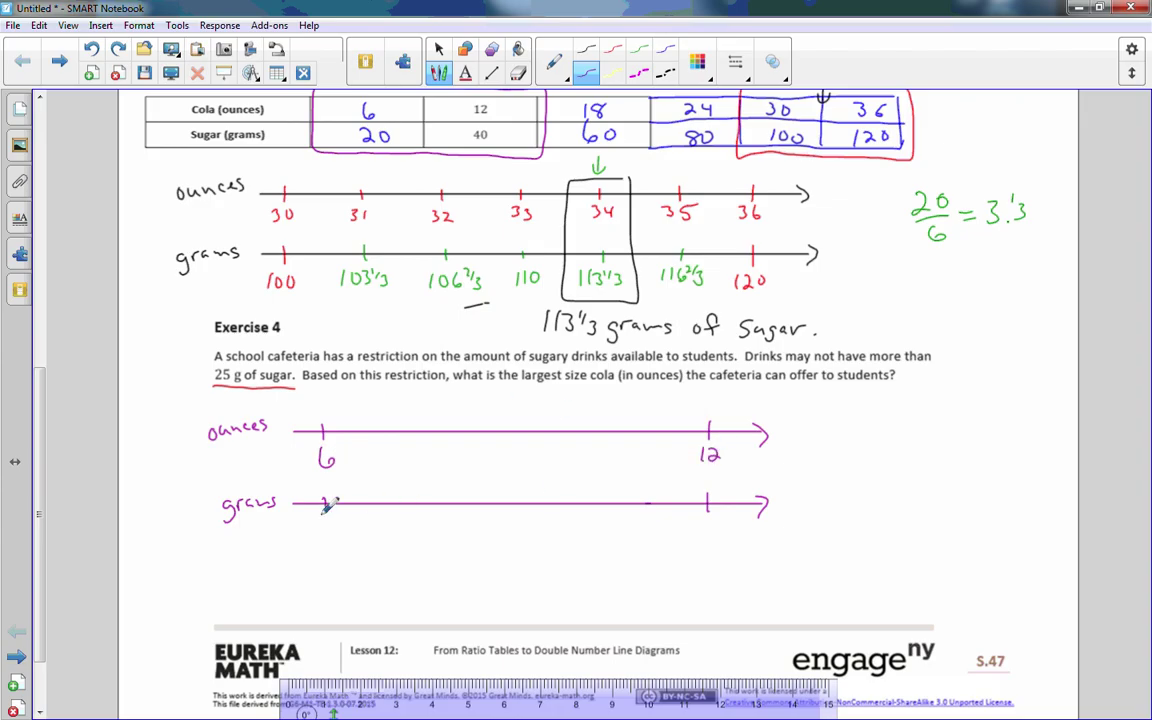
pyautogui.moveTo(318, 517); pyautogui.dragTo(330, 531)
pyautogui.moveTo(337, 518)
pyautogui.mouseDown()
pyautogui.moveTo(331, 530)
pyautogui.moveTo(337, 518)
pyautogui.mouseUp()
pyautogui.moveTo(706, 512)
pyautogui.mouseDown()
pyautogui.moveTo(722, 517)
pyautogui.moveTo(714, 531)
pyautogui.mouseUp()
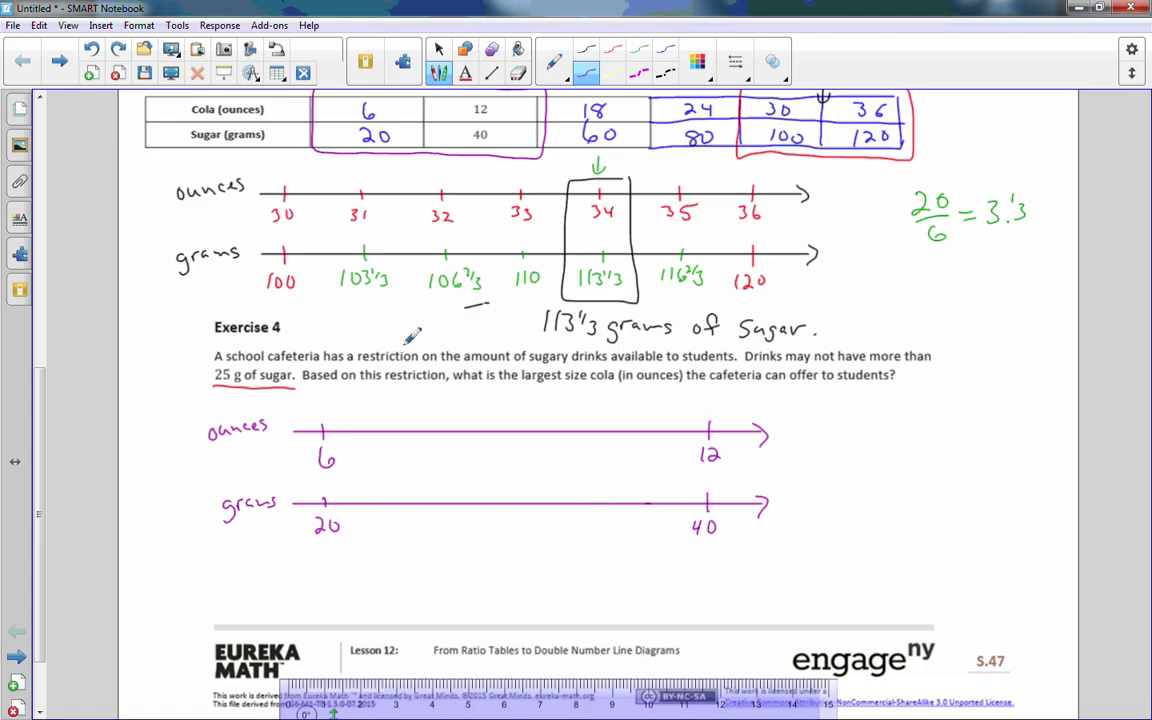
pyautogui.moveTo(230, 364); pyautogui.dragTo(233, 367)
# - Add matching ticks labelled 9/30 at the middle and 7½/25 between them
pyautogui.moveTo(522, 496)
pyautogui.mouseDown()
pyautogui.moveTo(525, 531)
pyautogui.moveTo(530, 521)
pyautogui.mouseUp()
pyautogui.moveTo(519, 426); pyautogui.dragTo(519, 441)
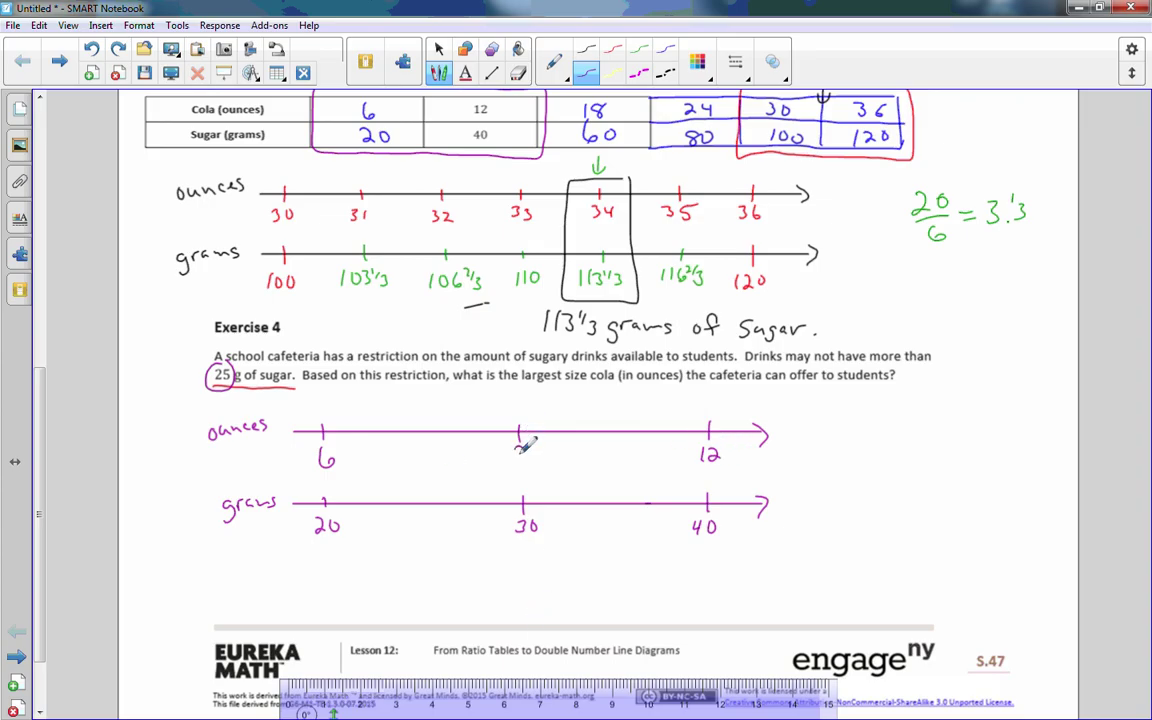
pyautogui.moveTo(525, 447); pyautogui.dragTo(520, 464)
pyautogui.moveTo(419, 496); pyautogui.dragTo(419, 512)
pyautogui.moveTo(418, 423); pyautogui.dragTo(418, 440)
pyautogui.moveTo(406, 521); pyautogui.dragTo(417, 533)
pyautogui.moveTo(402, 450); pyautogui.dragTo(407, 465)
pyautogui.moveTo(416, 449); pyautogui.dragTo(416, 458)
pyautogui.moveTo(428, 449); pyautogui.dragTo(420, 464)
pyautogui.moveTo(425, 455); pyautogui.dragTo(436, 464)
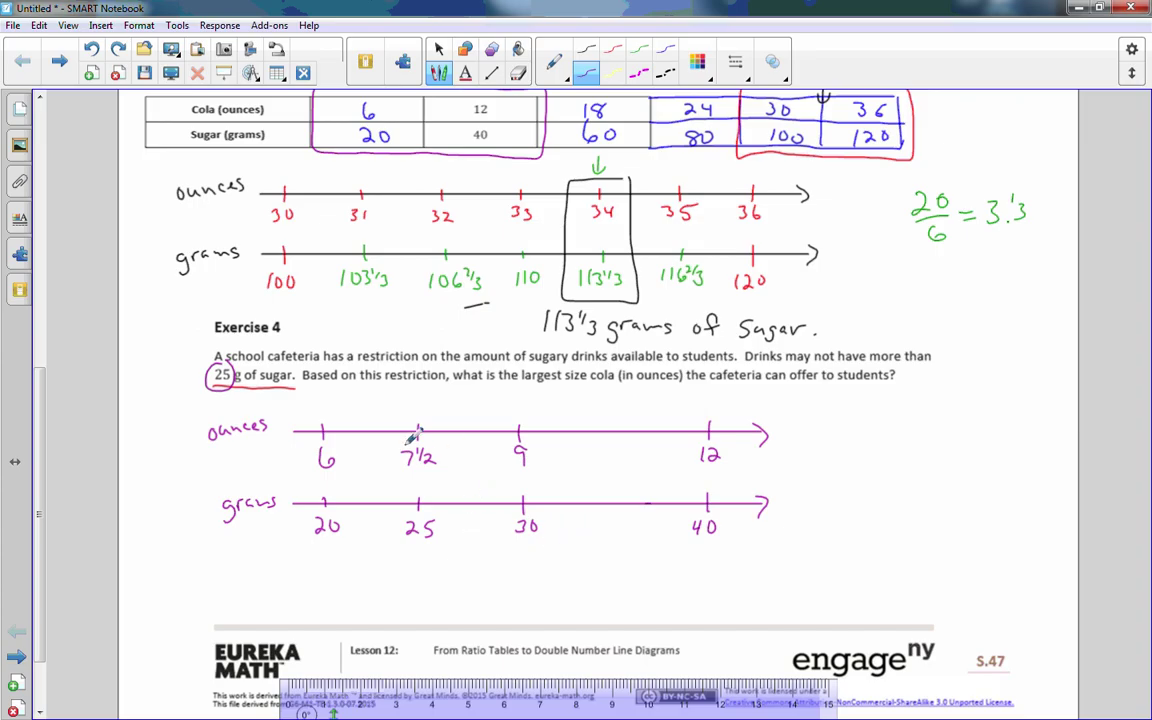
# - Undo the stray mark drawn beside 25
pyautogui.moveTo(394, 497); pyautogui.dragTo(396, 531)
pyautogui.hotkey('ctrl', 'z')
pyautogui.click(587, 48)
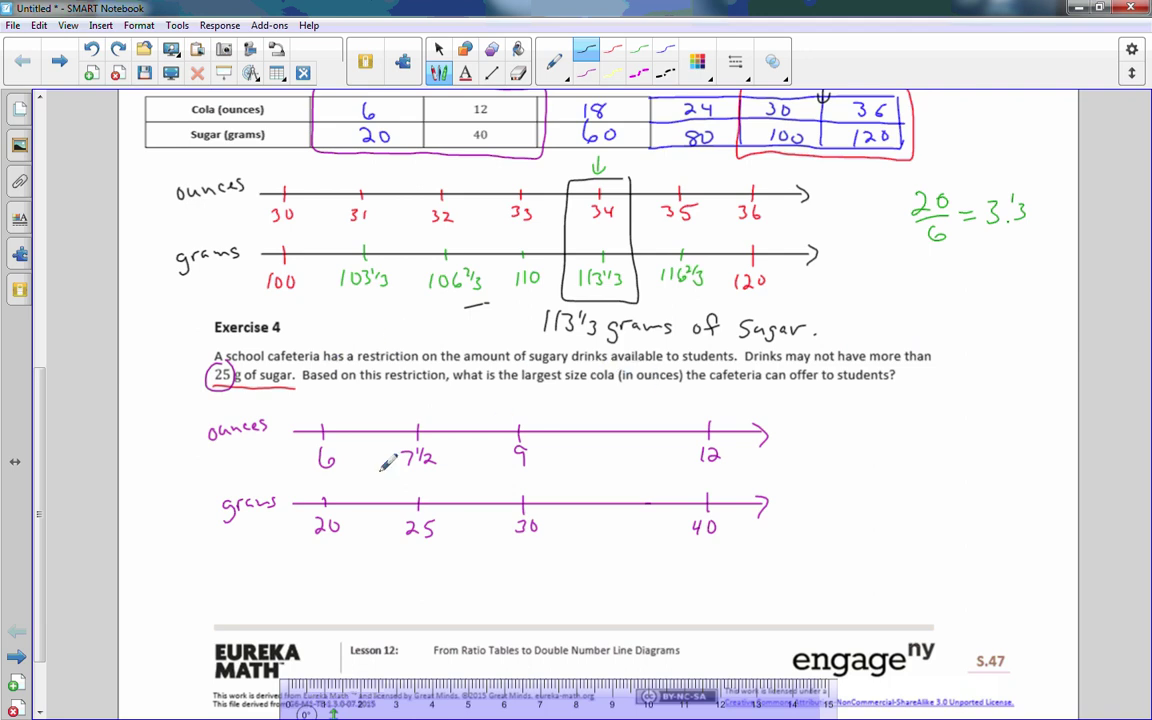
# - Box the 7½/25 pair and write '7½ oz. cola' beside the number lines
pyautogui.moveTo(387, 413)
pyautogui.mouseDown()
pyautogui.moveTo(387, 550)
pyautogui.moveTo(444, 483)
pyautogui.moveTo(425, 412)
pyautogui.moveTo(387, 413)
pyautogui.mouseUp()
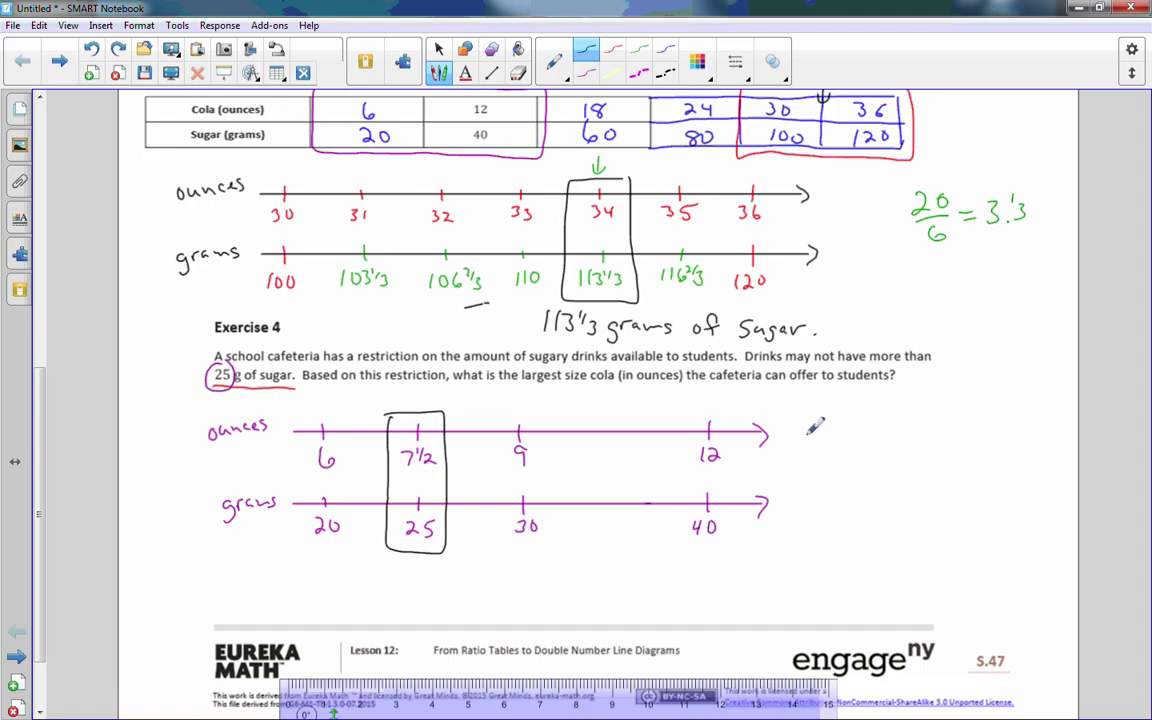
pyautogui.moveTo(806, 428)
pyautogui.mouseDown()
pyautogui.moveTo(818, 452)
pyautogui.moveTo(830, 438)
pyautogui.mouseUp()
pyautogui.moveTo(840, 425)
pyautogui.mouseDown()
pyautogui.moveTo(826, 448)
pyautogui.moveTo(872, 436)
pyautogui.moveTo(904, 448)
pyautogui.moveTo(934, 433)
pyautogui.moveTo(921, 447)
pyautogui.moveTo(979, 450)
pyautogui.mouseUp()
pyautogui.click(912, 449)
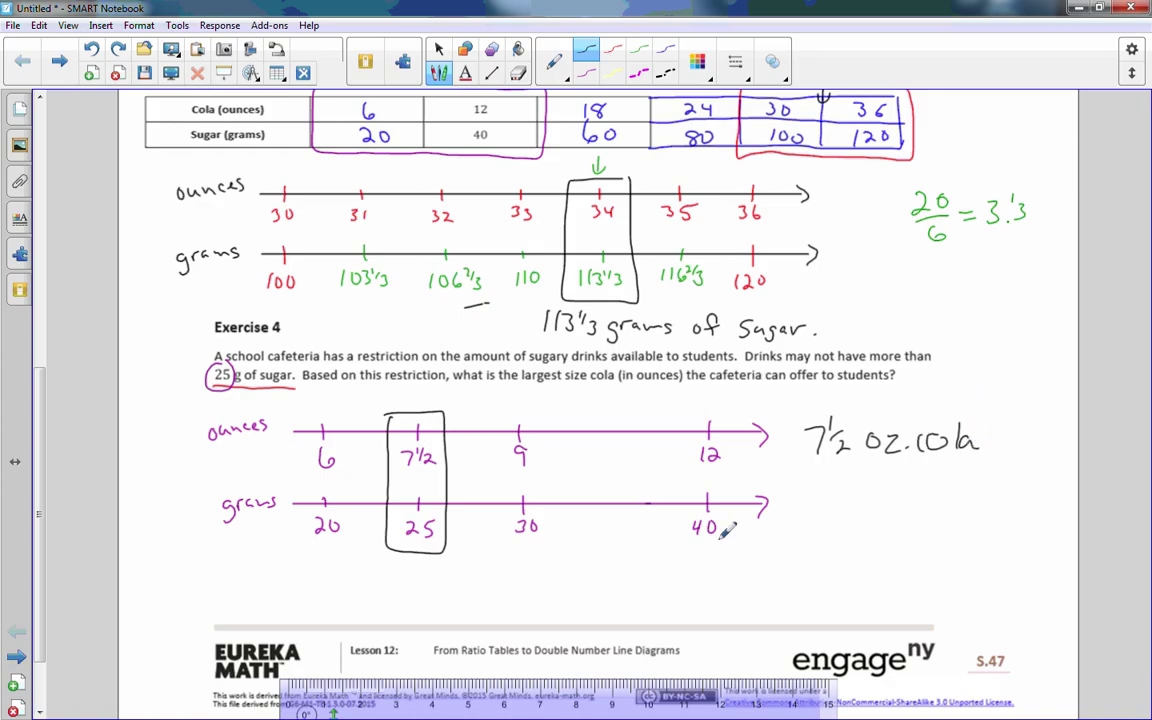
# - Erase the handwritten 'cola' and rewrite it as 'Cola'
pyautogui.click(518, 76)
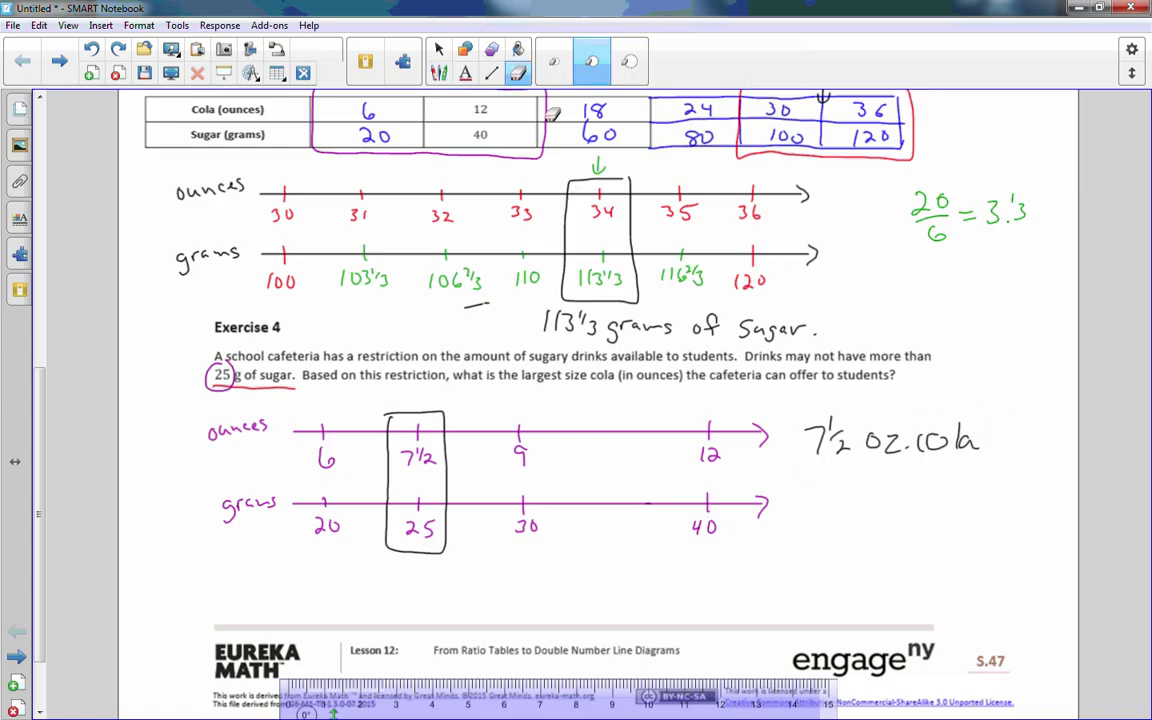
pyautogui.moveTo(976, 440); pyautogui.dragTo(942, 438)
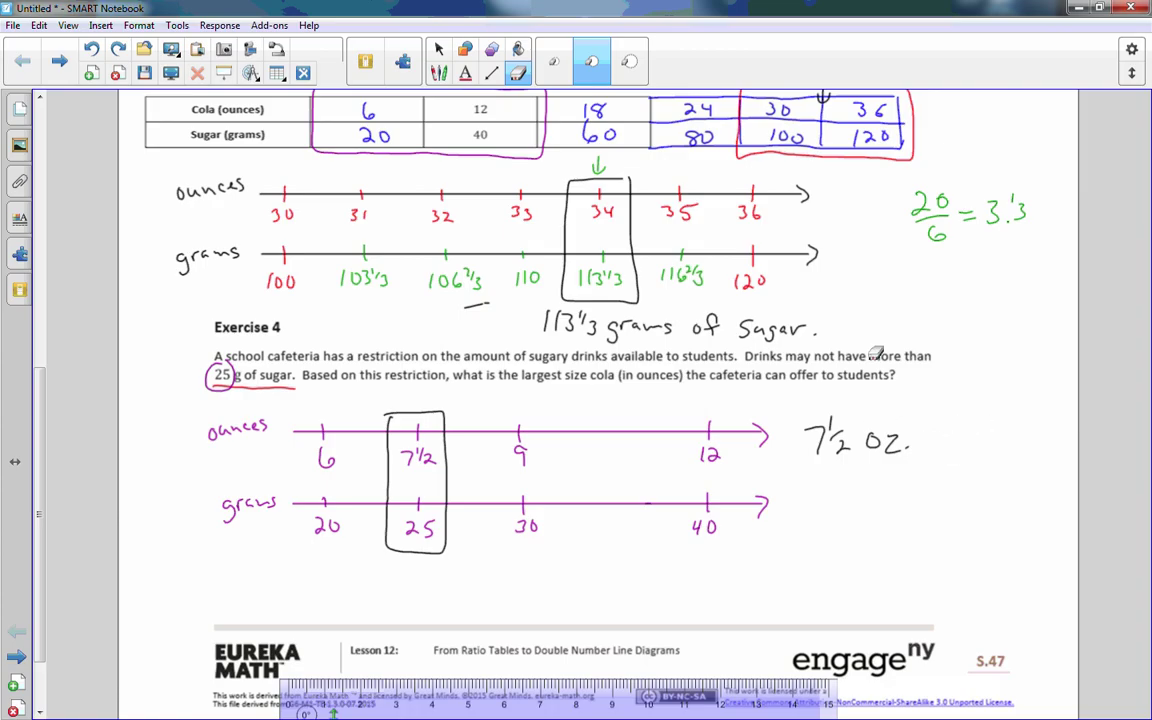
pyautogui.click(438, 73)
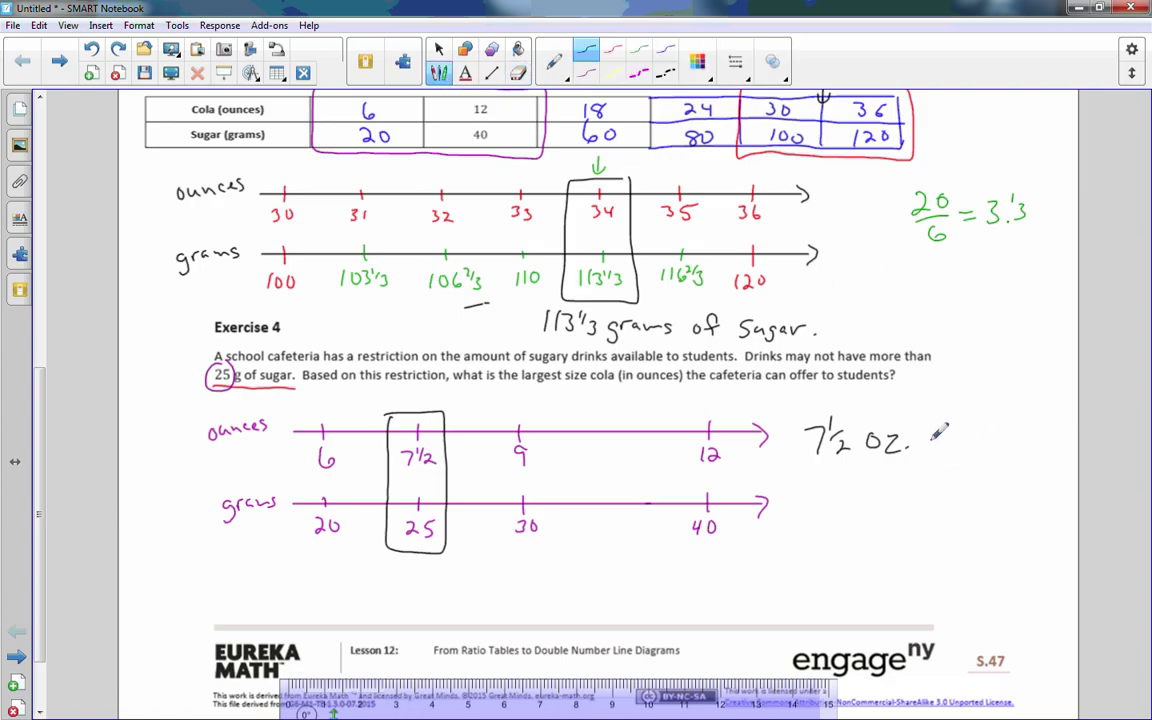
pyautogui.moveTo(930, 429); pyautogui.dragTo(972, 446)
# - Scroll to Exercise 5 and write minutes 4, 8, 12 through 40 in the Minutes row
pyautogui.scroll(-10, 836, 296)
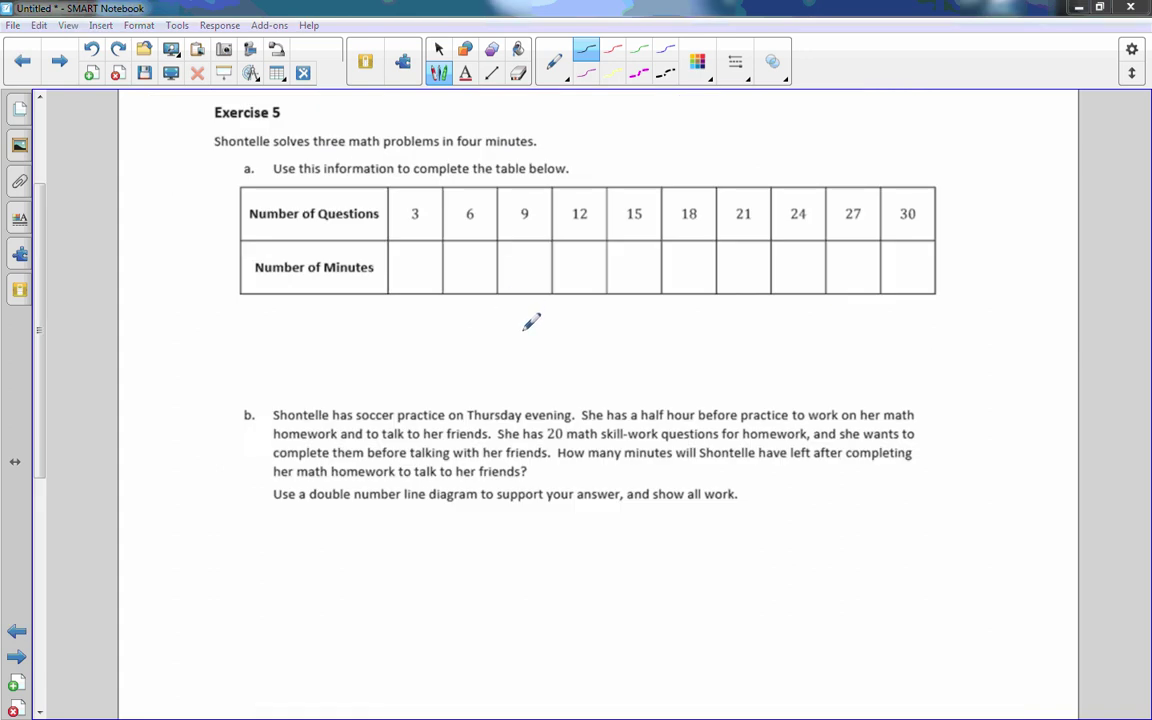
pyautogui.click(407, 256)
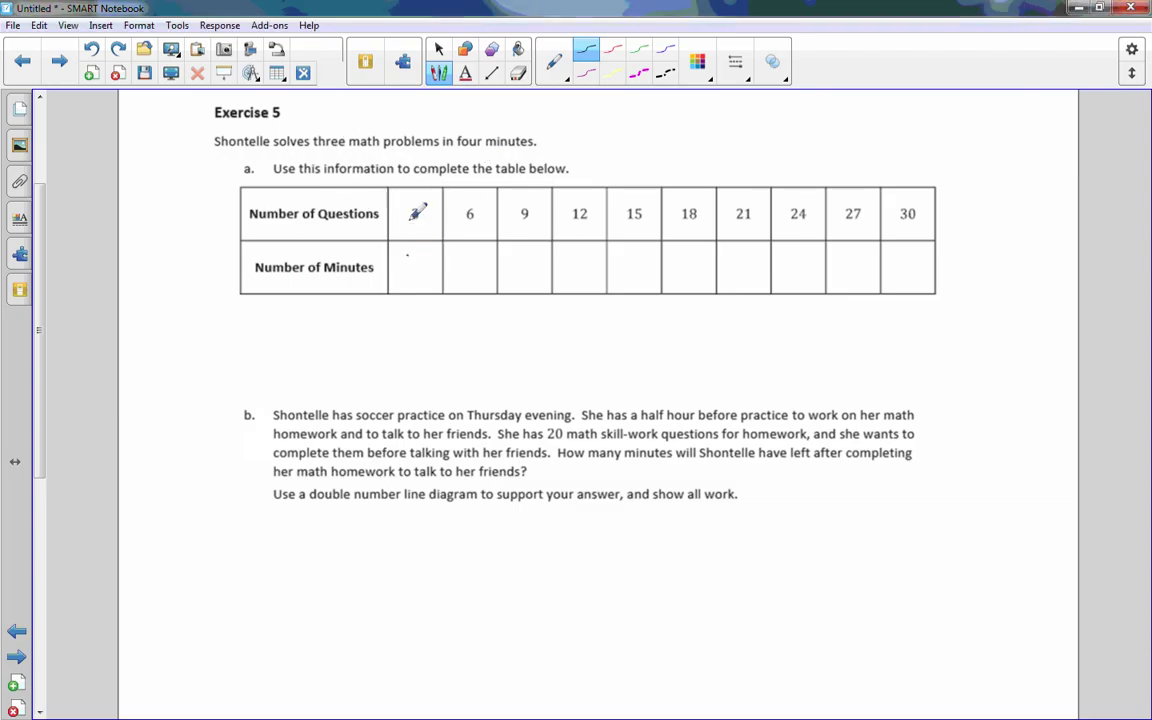
pyautogui.moveTo(407, 254); pyautogui.dragTo(421, 280)
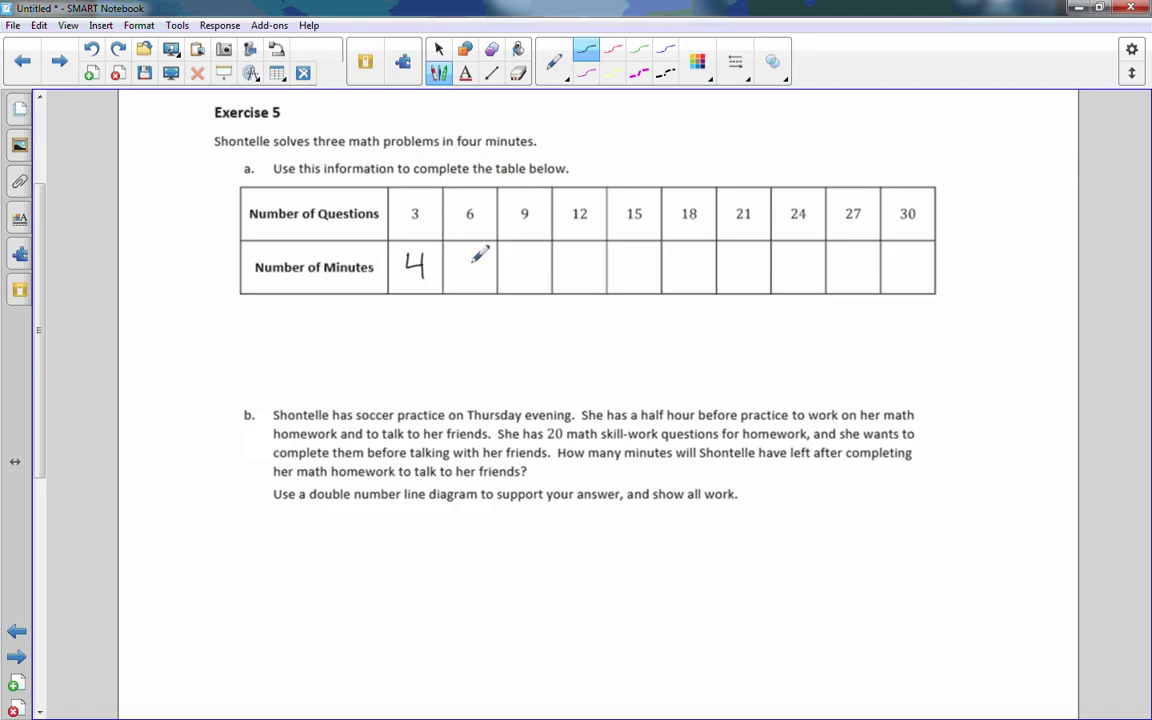
pyautogui.moveTo(476, 258)
pyautogui.mouseDown()
pyautogui.moveTo(516, 281)
pyautogui.moveTo(574, 281)
pyautogui.mouseUp()
pyautogui.moveTo(597, 256)
pyautogui.mouseDown()
pyautogui.moveTo(596, 270)
pyautogui.moveTo(640, 258)
pyautogui.moveTo(645, 279)
pyautogui.mouseUp()
pyautogui.moveTo(655, 257)
pyautogui.mouseDown()
pyautogui.moveTo(655, 278)
pyautogui.moveTo(650, 258)
pyautogui.moveTo(688, 283)
pyautogui.moveTo(706, 274)
pyautogui.mouseUp()
pyautogui.moveTo(703, 258)
pyautogui.mouseDown()
pyautogui.moveTo(702, 285)
pyautogui.moveTo(763, 260)
pyautogui.moveTo(783, 281)
pyautogui.moveTo(866, 263)
pyautogui.moveTo(914, 278)
pyautogui.moveTo(923, 258)
pyautogui.mouseUp()
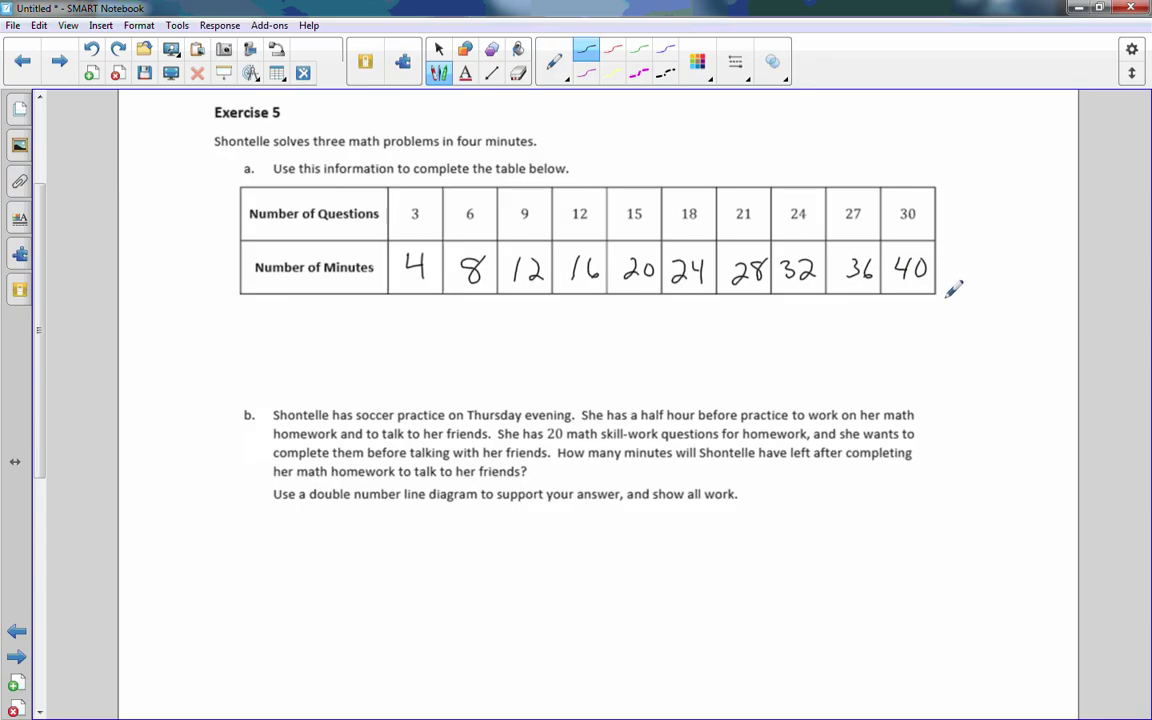
pyautogui.moveTo(37, 320); pyautogui.dragTo(34, 378)
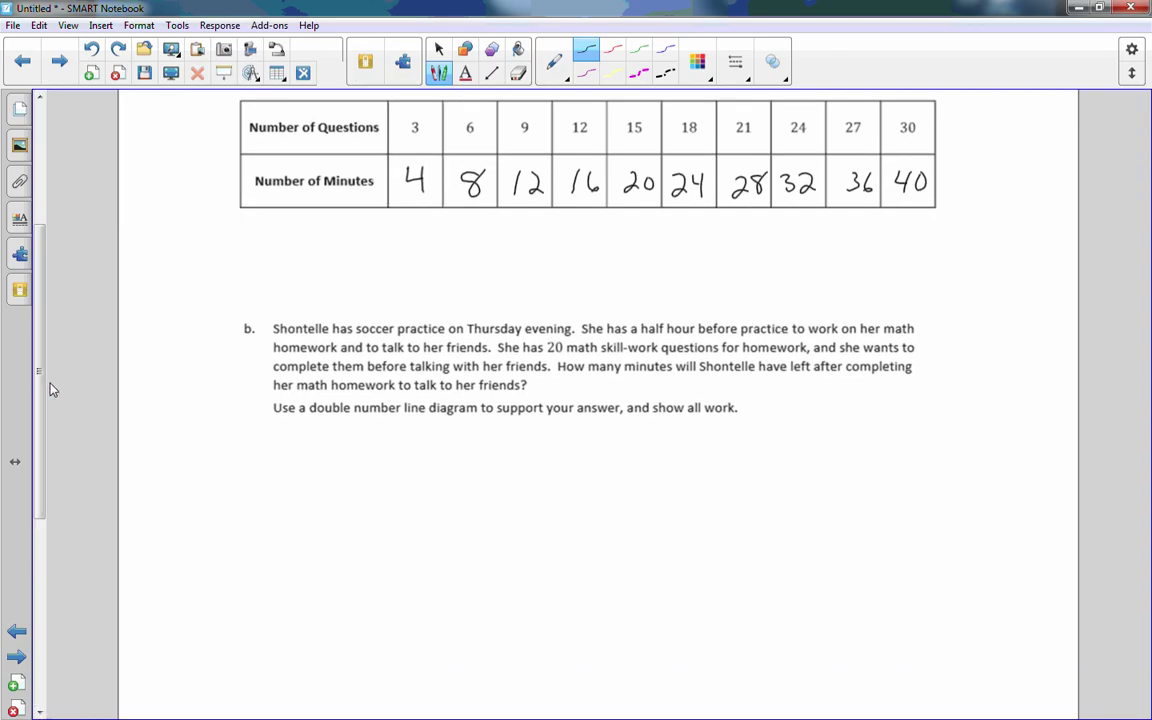
pyautogui.click(611, 48)
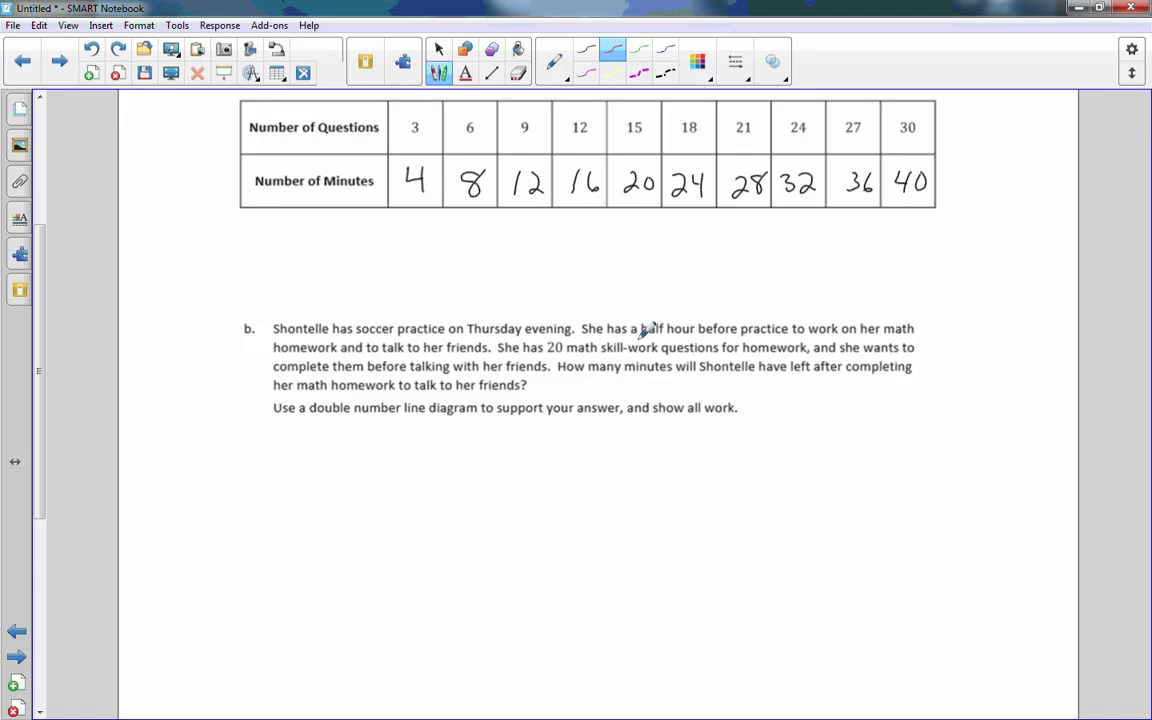
# - In red, underline part b's half-hour homework facts and box the 18 and 21 columns
pyautogui.moveTo(641, 338); pyautogui.dragTo(915, 341)
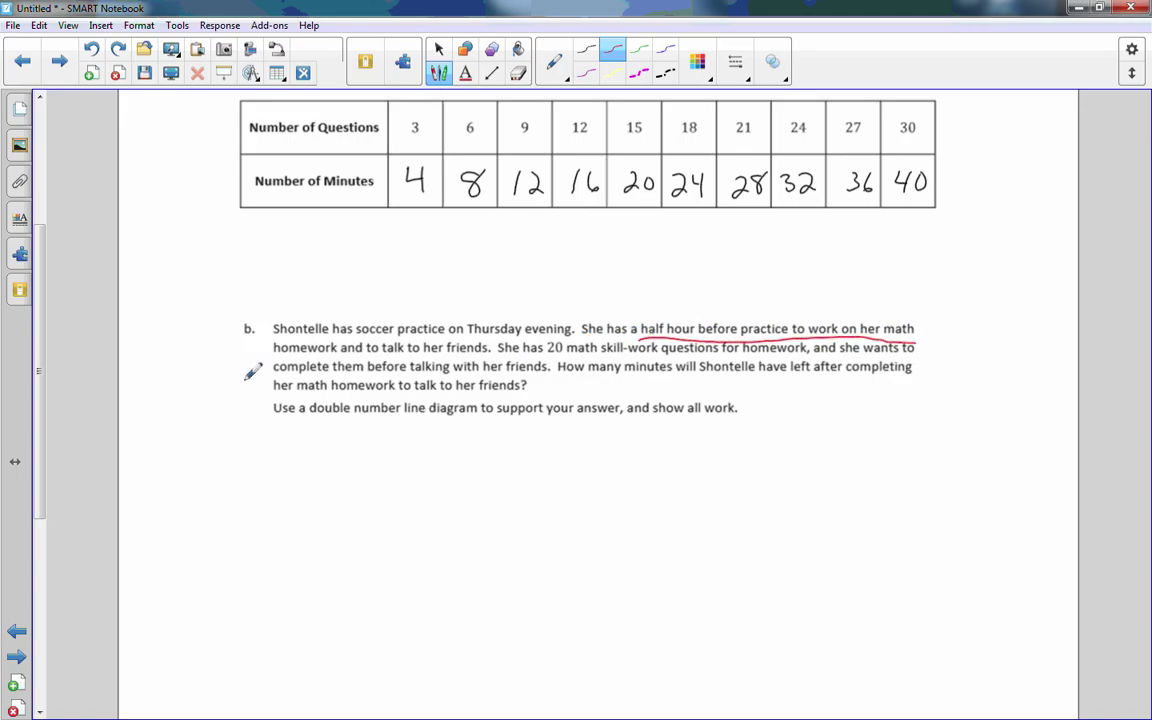
pyautogui.moveTo(265, 350); pyautogui.dragTo(776, 348)
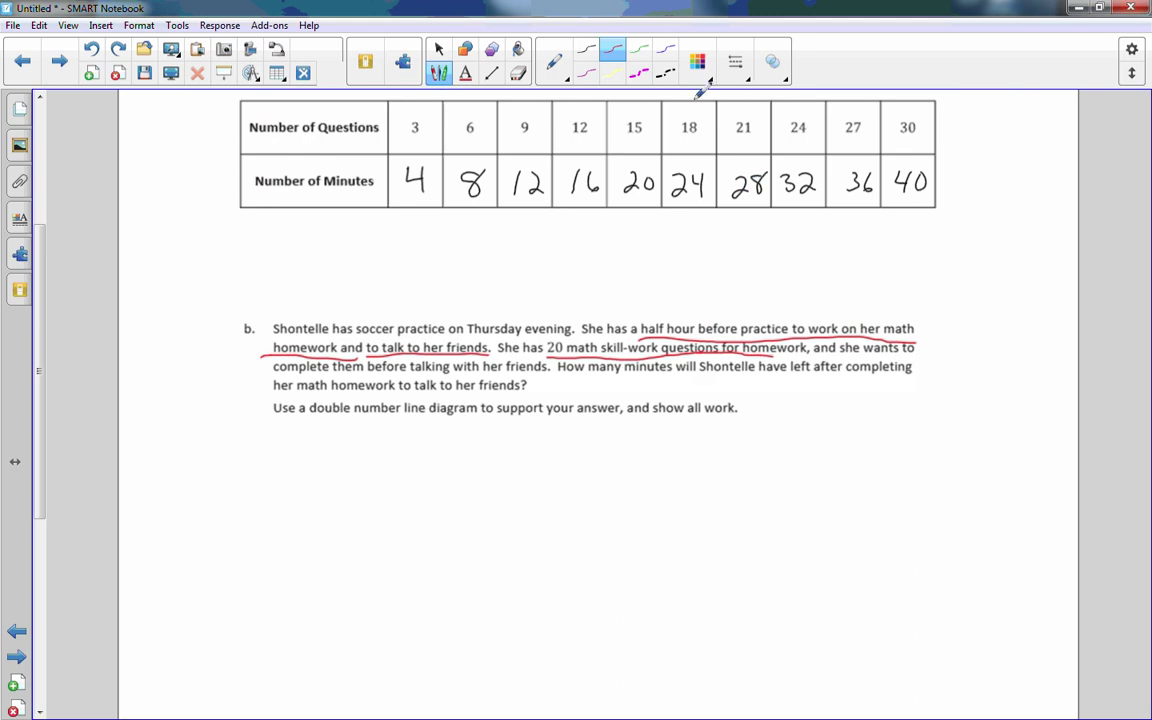
pyautogui.moveTo(660, 97)
pyautogui.mouseDown()
pyautogui.moveTo(661, 206)
pyautogui.moveTo(771, 212)
pyautogui.moveTo(782, 115)
pyautogui.moveTo(771, 80)
pyautogui.moveTo(684, 92)
pyautogui.mouseUp()
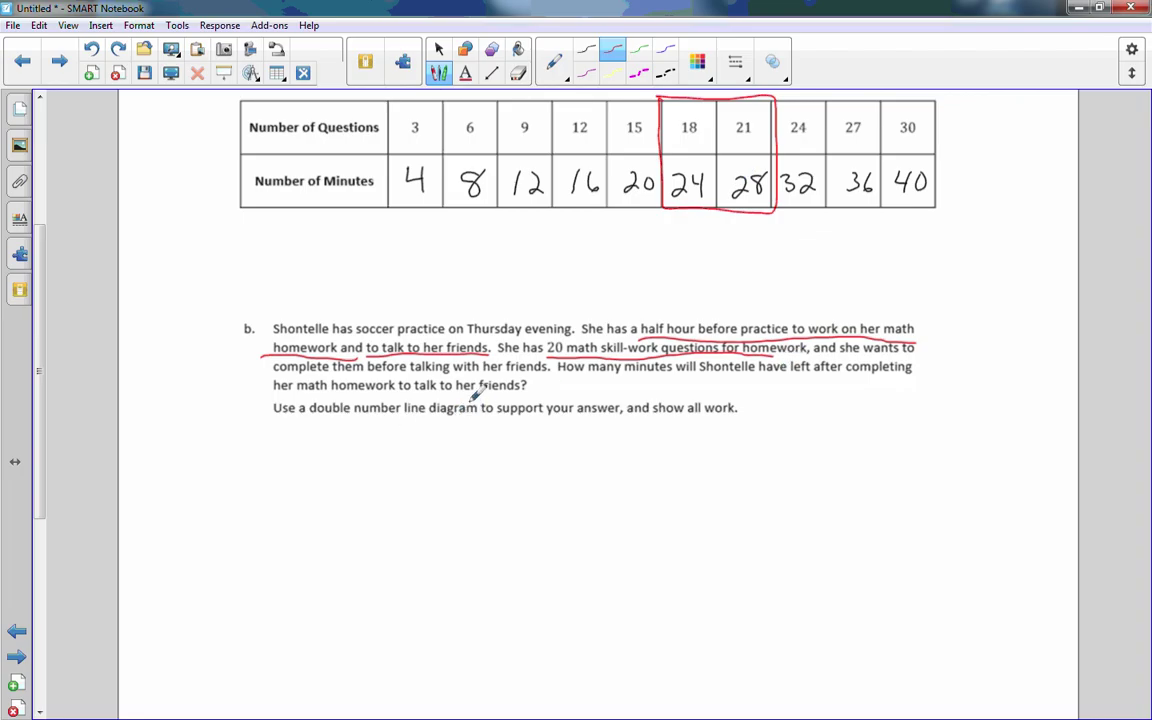
# - Place the ruler and draw two straight red number lines below part b
pyautogui.click(251, 74)
pyautogui.scroll(3, 38, 375)
pyautogui.moveTo(300, 175); pyautogui.dragTo(305, 592)
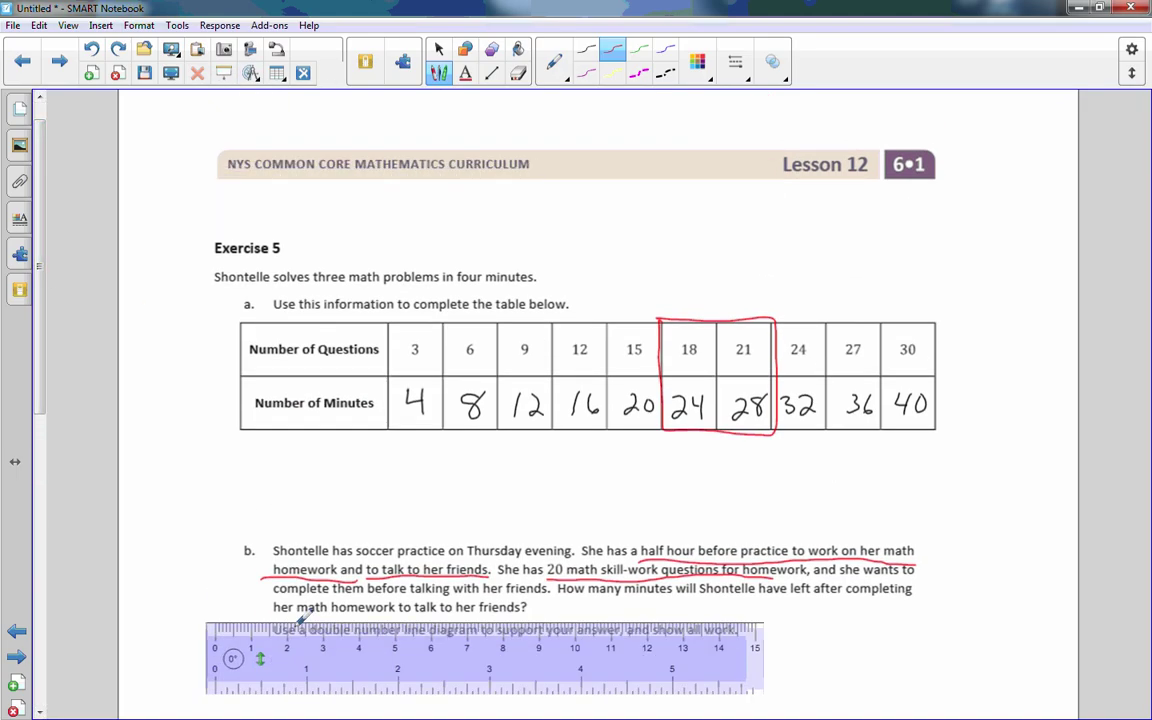
pyautogui.scroll(-5, 35, 359)
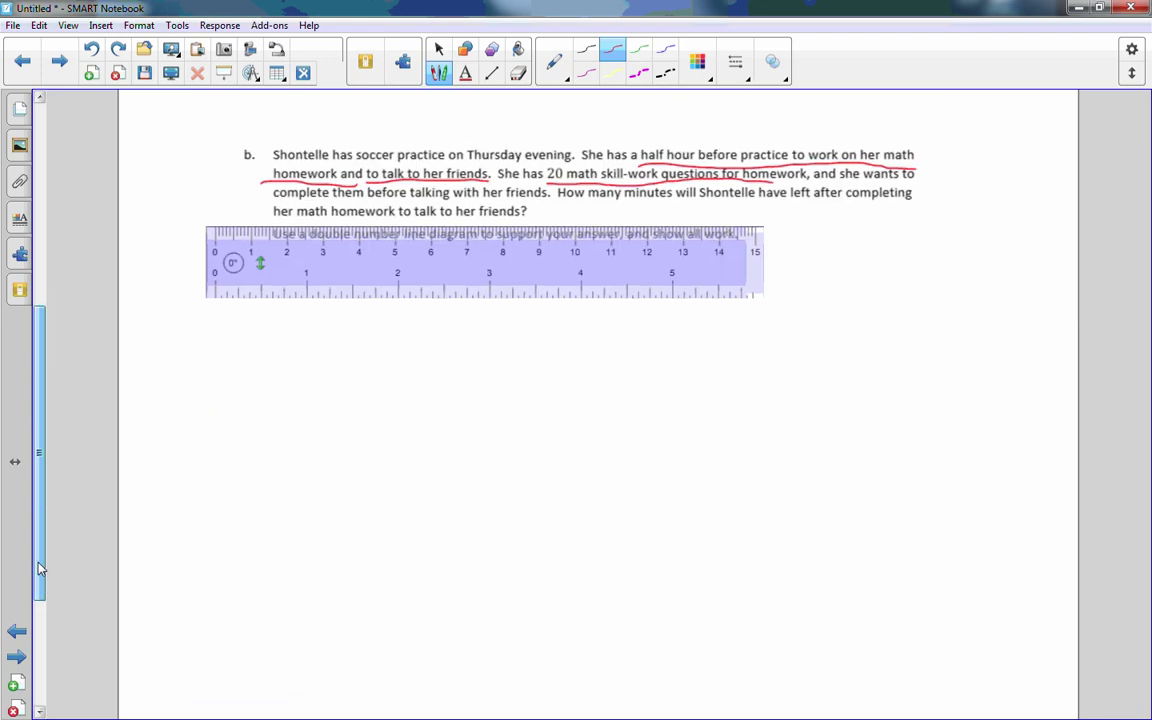
pyautogui.moveTo(360, 249); pyautogui.dragTo(413, 368)
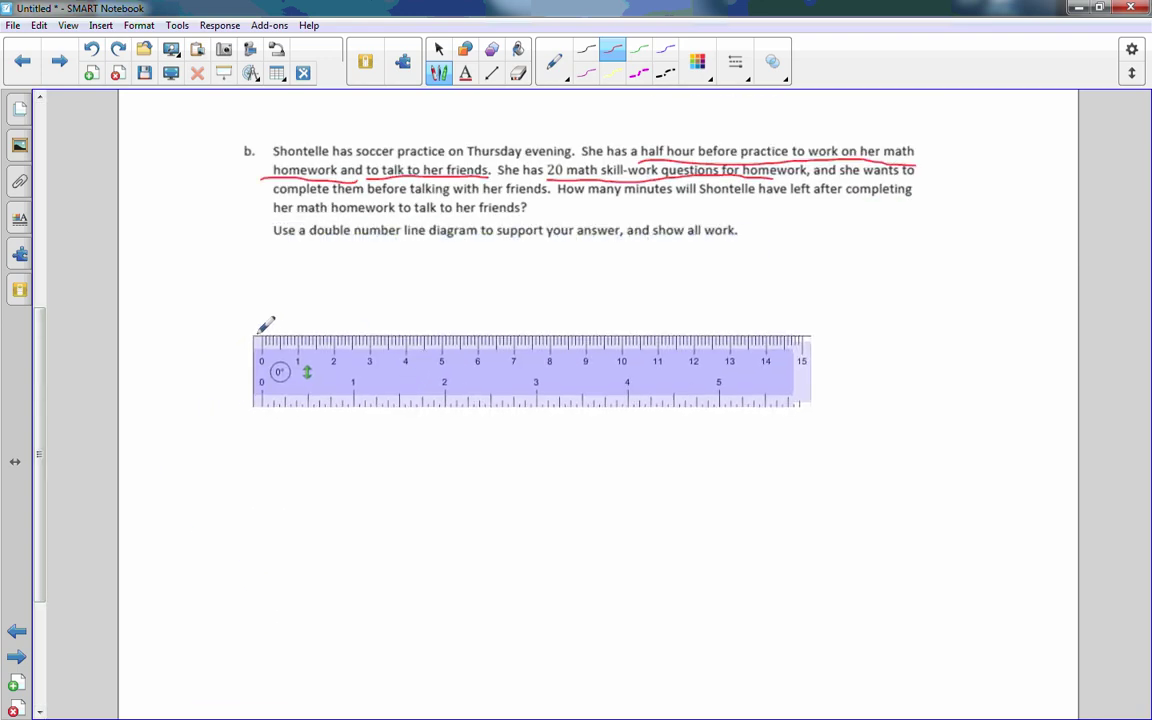
pyautogui.moveTo(264, 333); pyautogui.dragTo(682, 330)
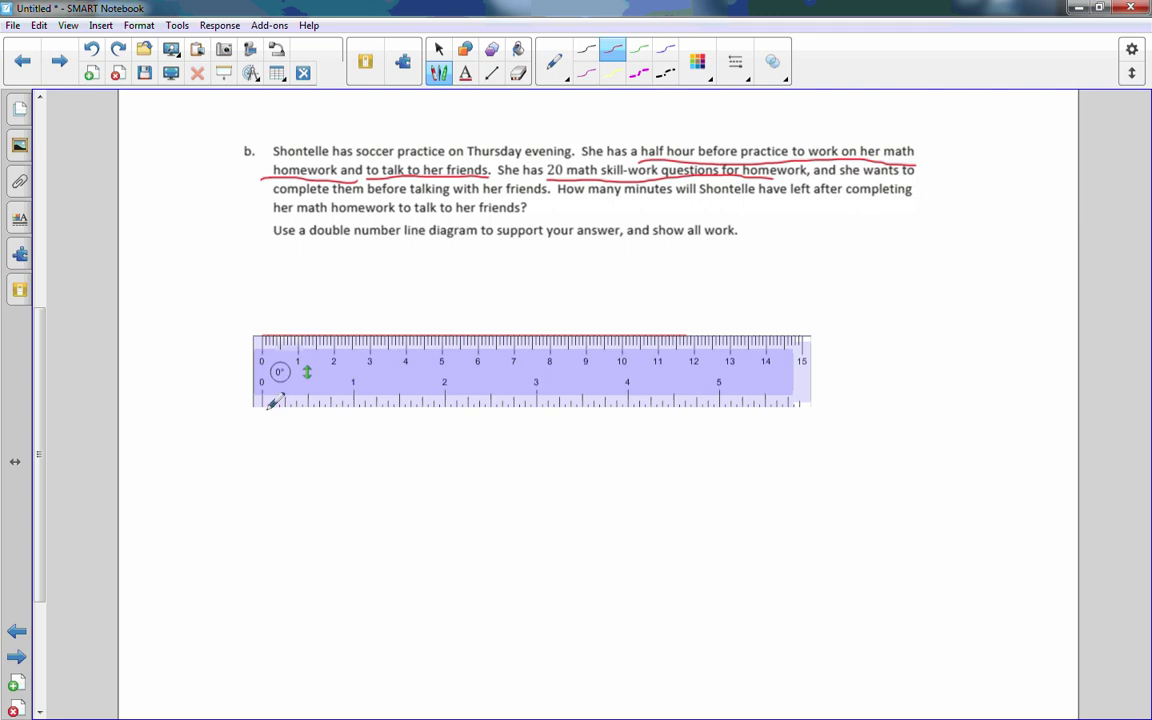
pyautogui.moveTo(268, 403); pyautogui.dragTo(698, 382)
# - Move the ruler off and add arrowheads to the right ends of both lines
pyautogui.moveTo(600, 364); pyautogui.dragTo(635, 571)
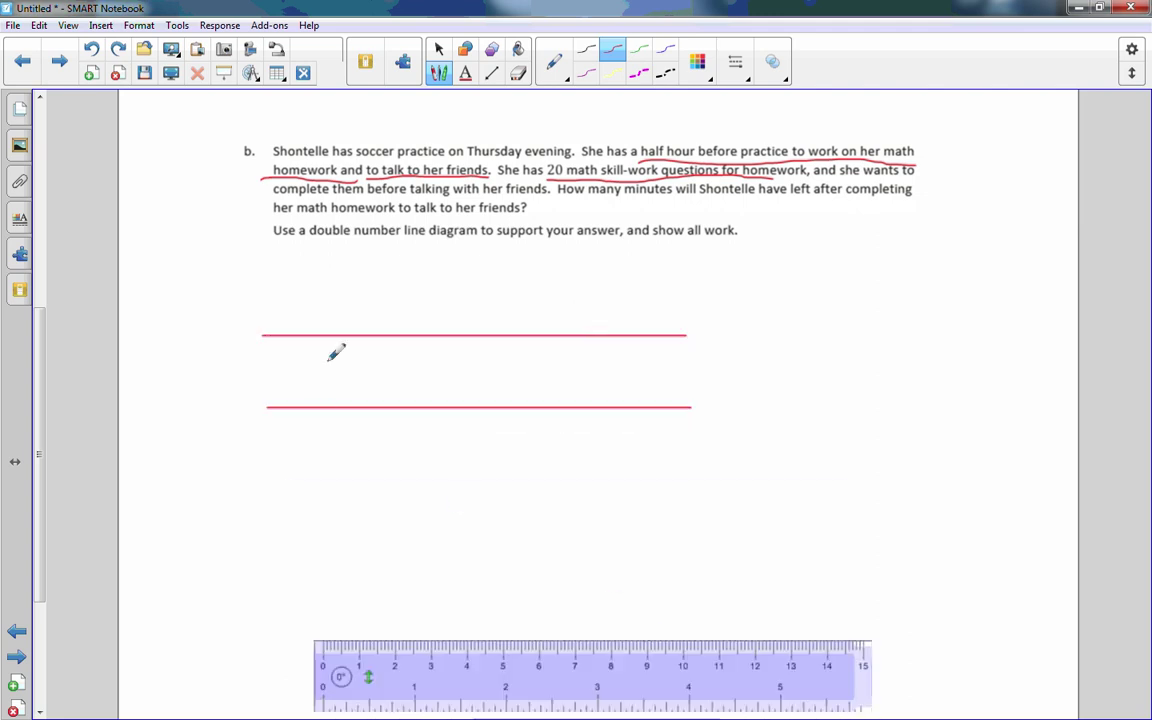
pyautogui.moveTo(681, 328); pyautogui.dragTo(693, 337)
pyautogui.moveTo(684, 397); pyautogui.dragTo(692, 422)
pyautogui.moveTo(40, 450); pyautogui.dragTo(42, 366)
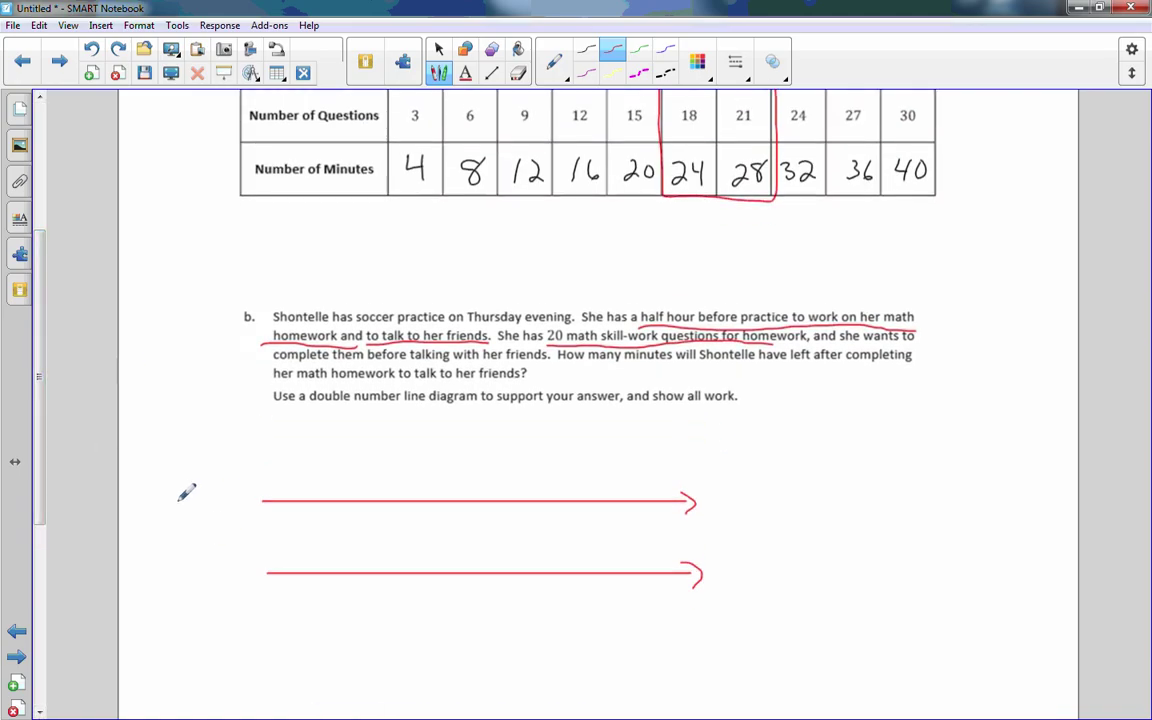
# - In red, label the lines '# of Questions' and '# of minutes', marking 18, 21 over 24, 28
pyautogui.moveTo(173, 498)
pyautogui.mouseDown()
pyautogui.moveTo(172, 510)
pyautogui.moveTo(214, 494)
pyautogui.moveTo(166, 516)
pyautogui.moveTo(176, 532)
pyautogui.moveTo(222, 500)
pyautogui.moveTo(233, 512)
pyautogui.mouseUp()
pyautogui.moveTo(180, 556); pyautogui.dragTo(184, 572)
pyautogui.moveTo(173, 561); pyautogui.dragTo(191, 560)
pyautogui.moveTo(172, 567)
pyautogui.mouseDown()
pyautogui.moveTo(190, 566)
pyautogui.moveTo(188, 588)
pyautogui.moveTo(239, 574)
pyautogui.mouseUp()
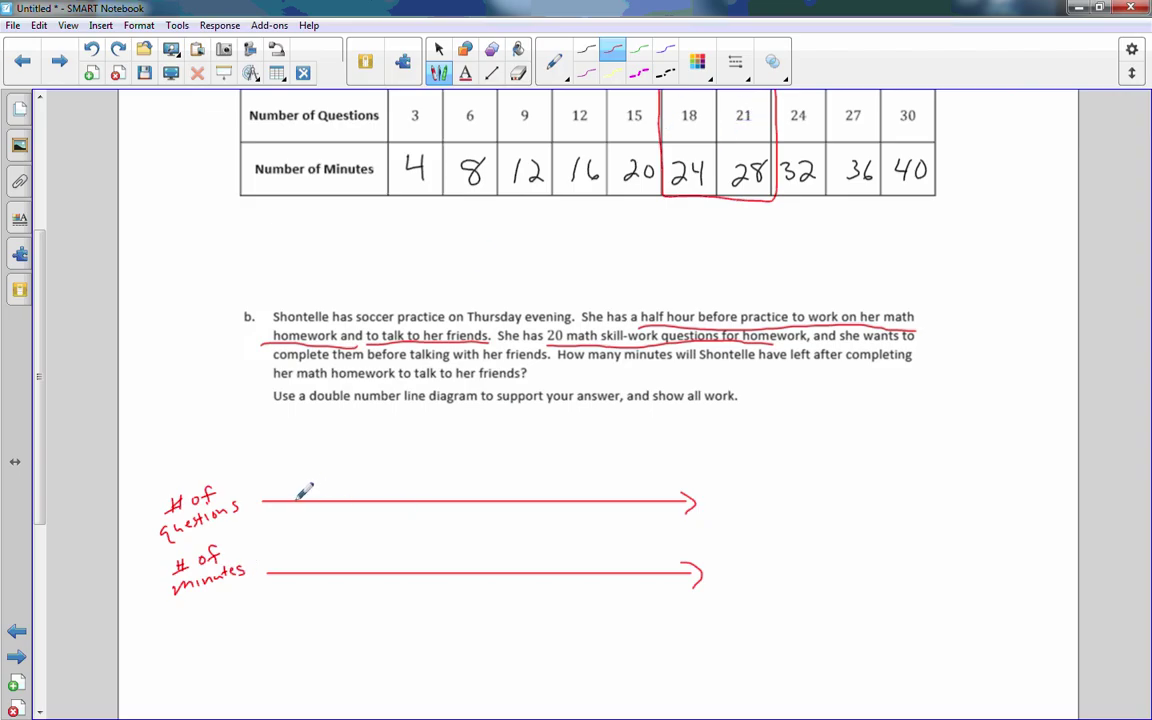
pyautogui.moveTo(294, 492)
pyautogui.mouseDown()
pyautogui.moveTo(290, 528)
pyautogui.moveTo(302, 517)
pyautogui.mouseUp()
pyautogui.moveTo(631, 490); pyautogui.dragTo(636, 534)
pyautogui.moveTo(295, 563); pyautogui.dragTo(295, 580)
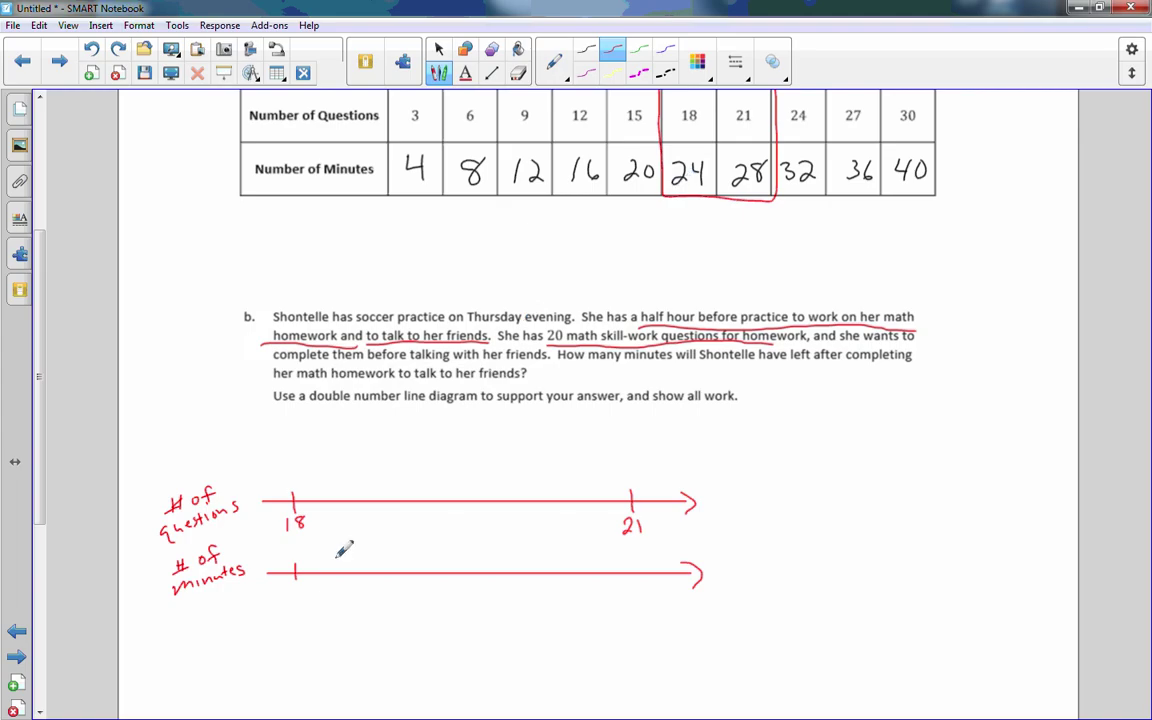
pyautogui.moveTo(282, 589); pyautogui.dragTo(312, 596)
pyautogui.moveTo(633, 566)
pyautogui.mouseDown()
pyautogui.moveTo(640, 609)
pyautogui.moveTo(649, 596)
pyautogui.mouseUp()
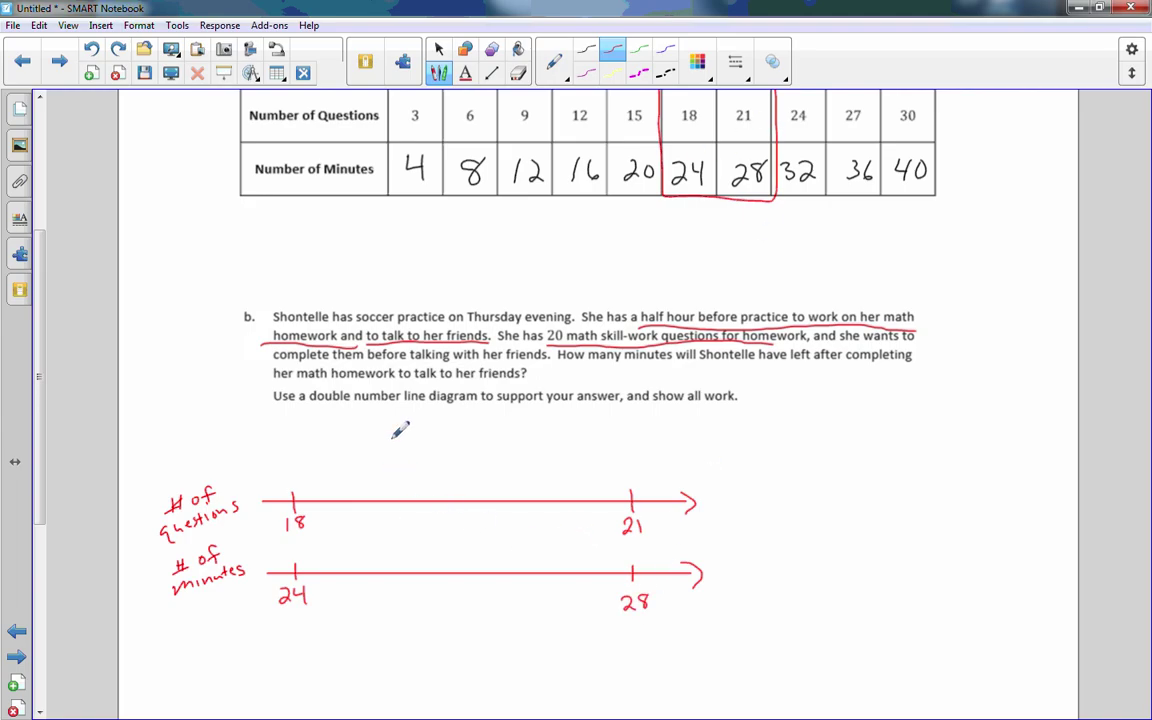
# - In green, add ticks on both lines labelled 19 and 20
pyautogui.click(638, 48)
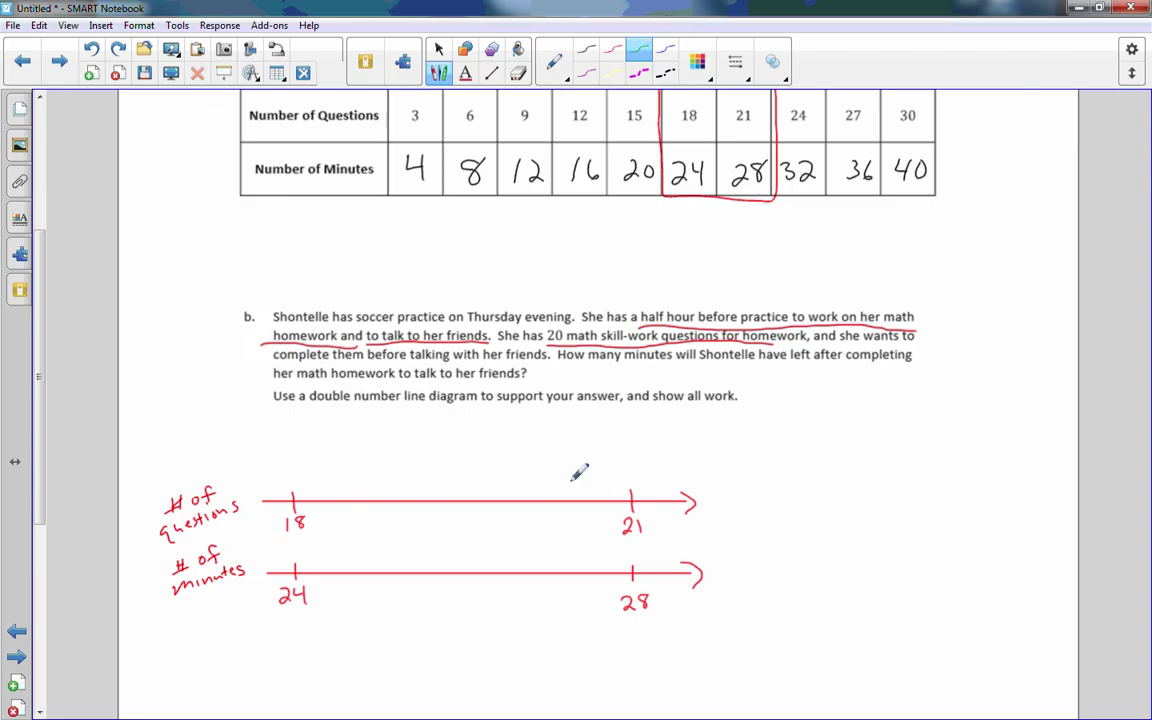
pyautogui.moveTo(411, 493); pyautogui.dragTo(411, 516)
pyautogui.moveTo(519, 492); pyautogui.dragTo(522, 516)
pyautogui.moveTo(409, 566); pyautogui.dragTo(409, 582)
pyautogui.moveTo(528, 566); pyautogui.dragTo(528, 582)
pyautogui.moveTo(405, 519); pyautogui.dragTo(405, 533)
pyautogui.moveTo(418, 522); pyautogui.dragTo(416, 534)
pyautogui.moveTo(513, 518)
pyautogui.mouseDown()
pyautogui.moveTo(521, 529)
pyautogui.moveTo(531, 518)
pyautogui.mouseUp()
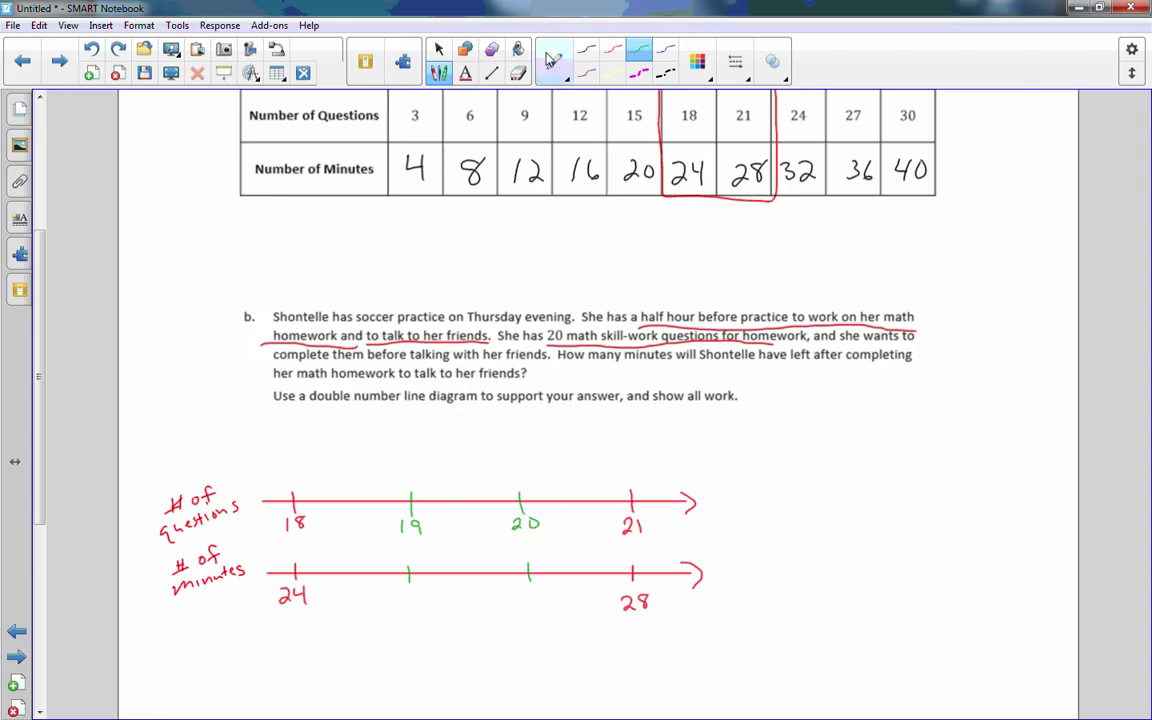
# - In black ink, box the 20 column, underline 20 in the problem, and write 4/3 = 1 1/3
pyautogui.click(585, 49)
pyautogui.moveTo(484, 450)
pyautogui.mouseDown()
pyautogui.moveTo(499, 607)
pyautogui.moveTo(578, 528)
pyautogui.moveTo(524, 444)
pyautogui.moveTo(482, 450)
pyautogui.mouseUp()
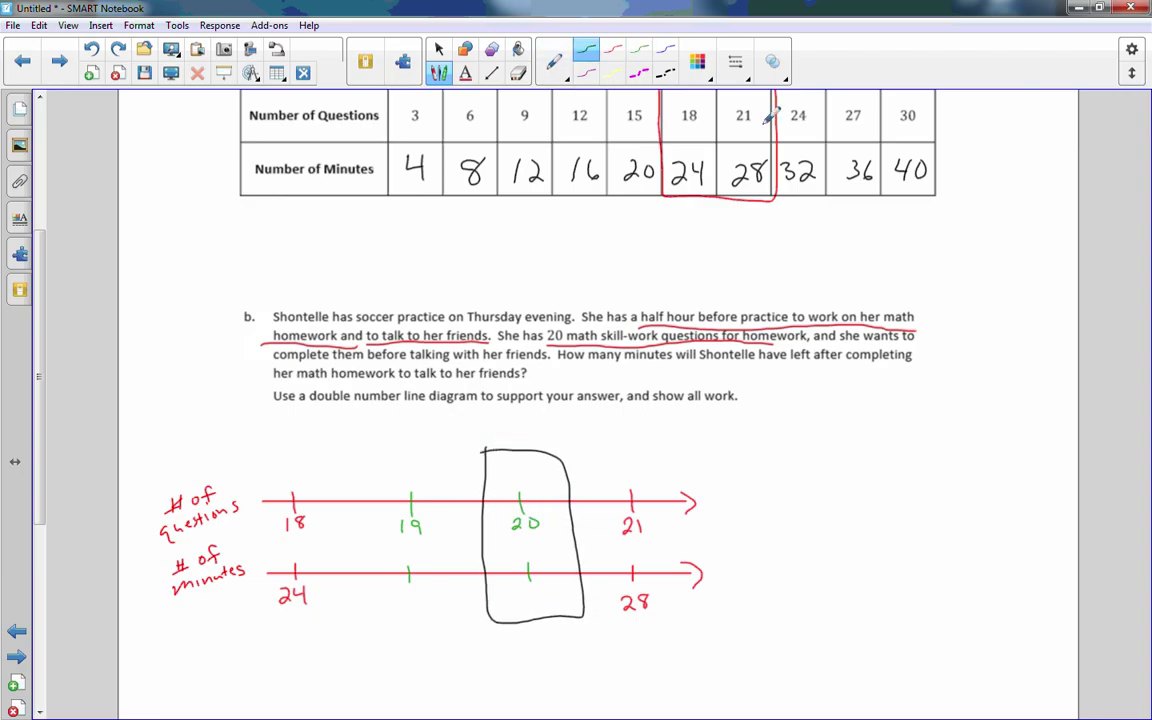
pyautogui.moveTo(548, 342); pyautogui.dragTo(564, 343)
pyautogui.moveTo(818, 466); pyautogui.dragTo(832, 498)
pyautogui.moveTo(812, 507)
pyautogui.mouseDown()
pyautogui.moveTo(813, 527)
pyautogui.moveTo(866, 506)
pyautogui.mouseUp()
pyautogui.moveTo(878, 485)
pyautogui.mouseDown()
pyautogui.moveTo(880, 510)
pyautogui.moveTo(887, 485)
pyautogui.moveTo(897, 510)
pyautogui.mouseUp()
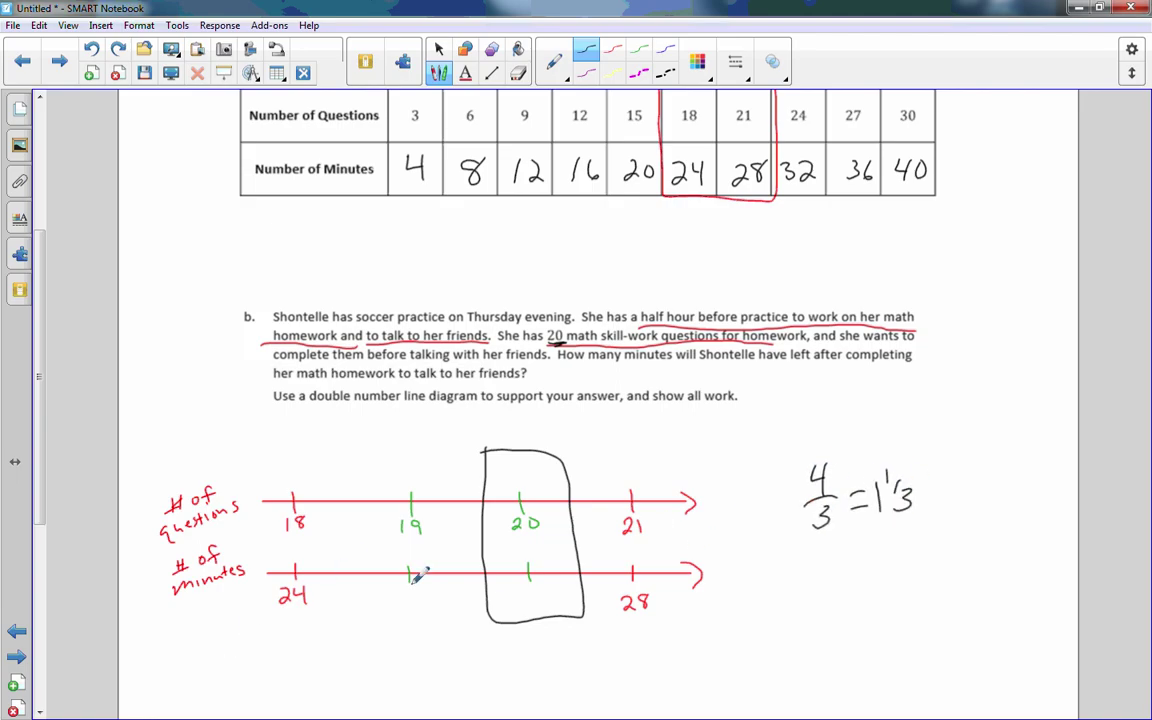
# - Label the green minute ticks 25 1/3 and 26 2/3
pyautogui.moveTo(389, 593); pyautogui.dragTo(431, 605)
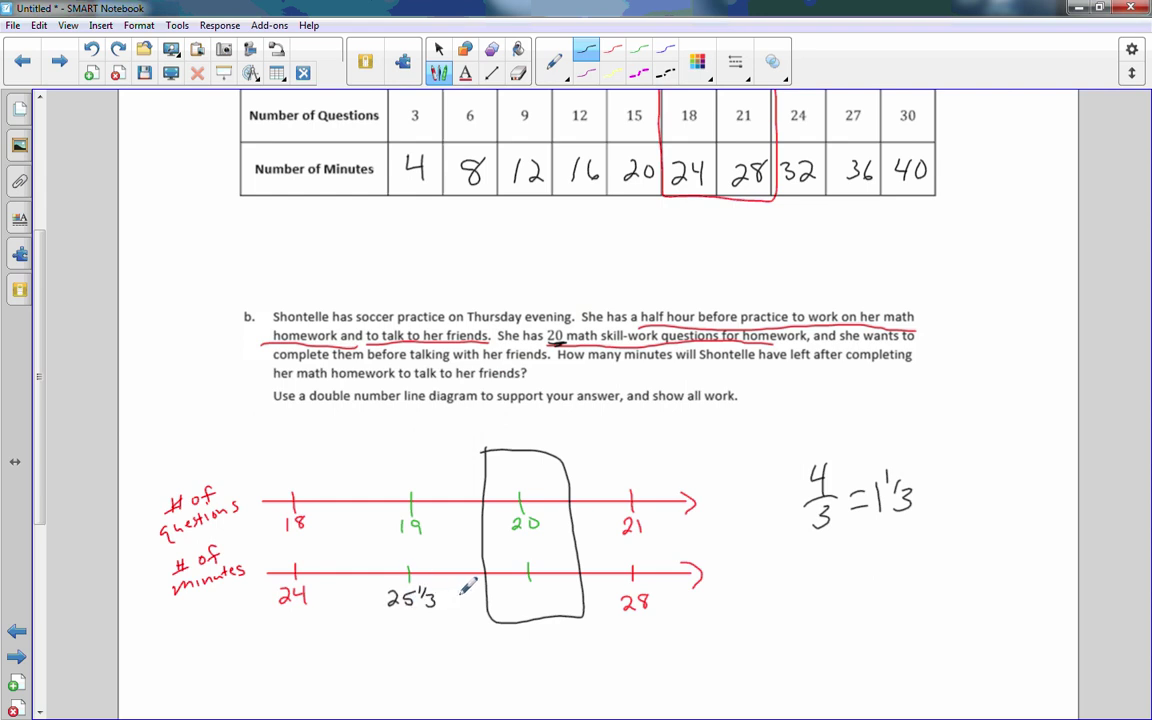
pyautogui.moveTo(506, 592); pyautogui.dragTo(549, 607)
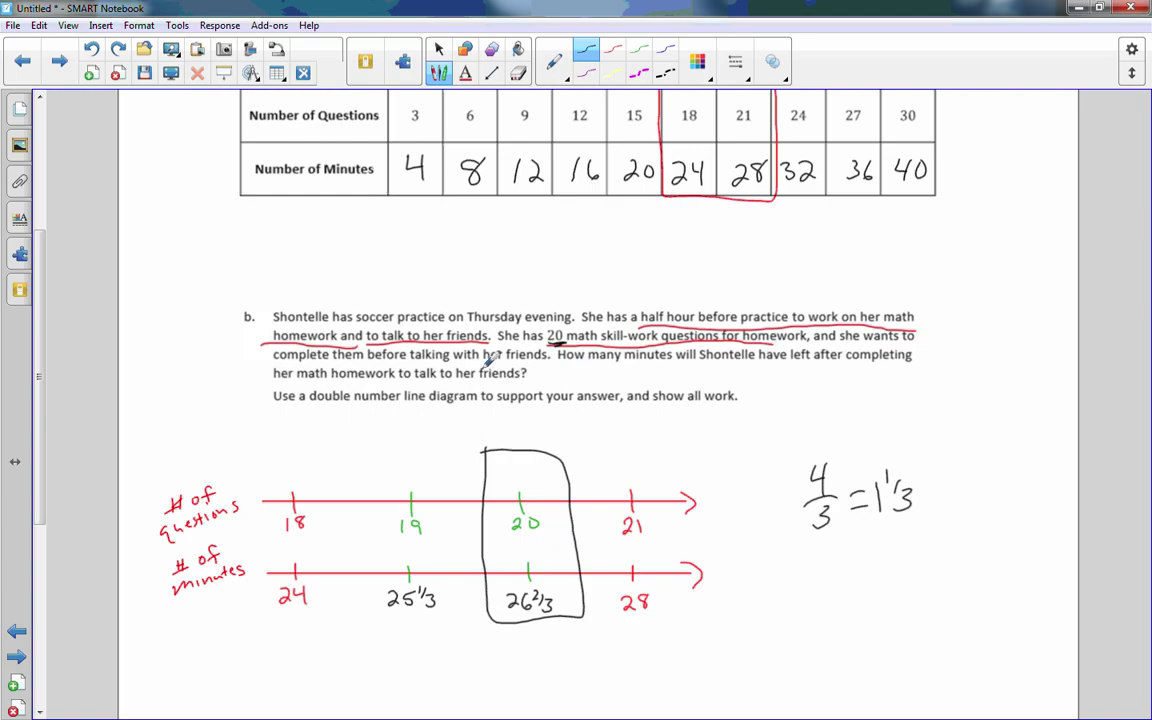
pyautogui.moveTo(41, 463); pyautogui.dragTo(44, 537)
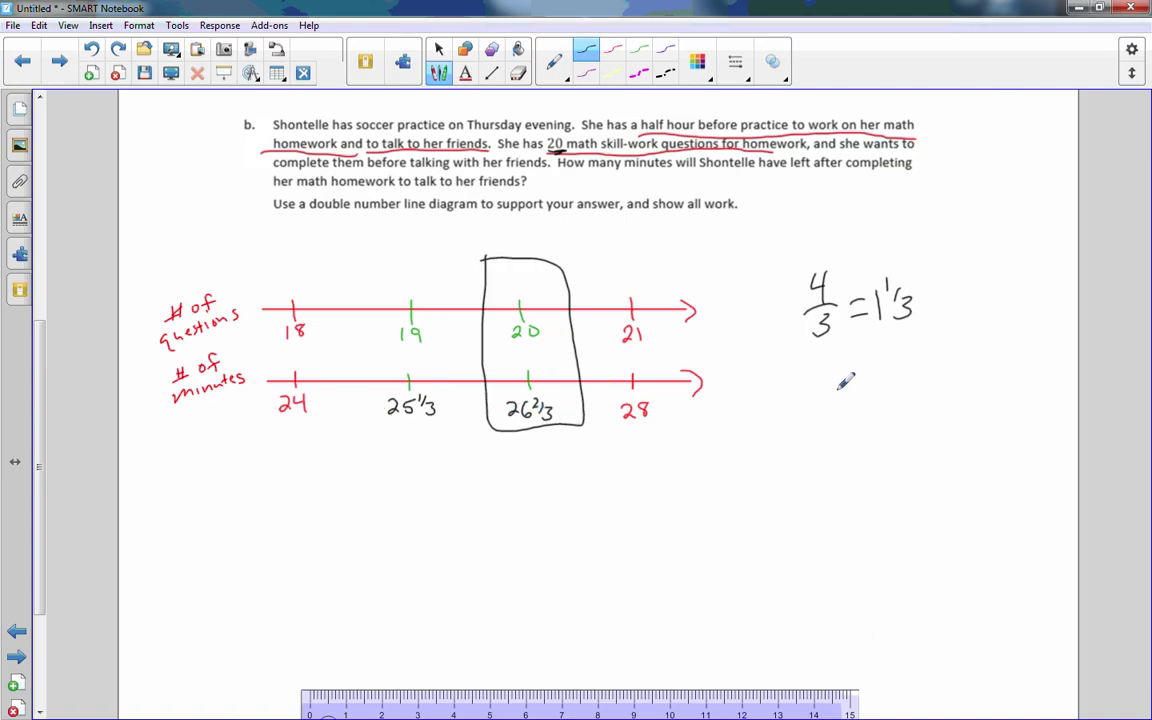
# - Write 2/3 · 60/1 = 120/3 = 40 beside the equation, labelled min
pyautogui.moveTo(806, 380)
pyautogui.mouseDown()
pyautogui.moveTo(818, 389)
pyautogui.moveTo(808, 437)
pyautogui.mouseUp()
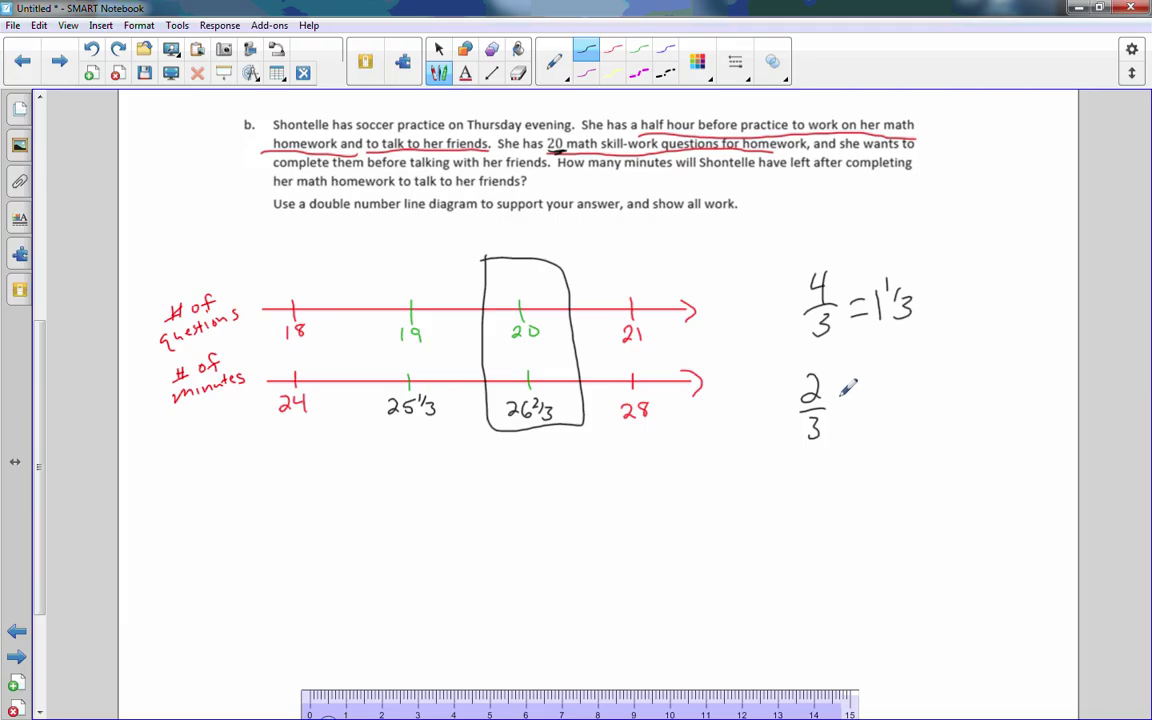
pyautogui.click(834, 406)
pyautogui.moveTo(856, 388)
pyautogui.mouseDown()
pyautogui.moveTo(850, 399)
pyautogui.moveTo(867, 390)
pyautogui.moveTo(866, 434)
pyautogui.mouseUp()
pyautogui.moveTo(848, 407); pyautogui.dragTo(917, 396)
pyautogui.moveTo(922, 382)
pyautogui.mouseDown()
pyautogui.moveTo(932, 395)
pyautogui.moveTo(941, 381)
pyautogui.moveTo(925, 427)
pyautogui.moveTo(984, 406)
pyautogui.mouseUp()
pyautogui.moveTo(996, 395); pyautogui.dragTo(1002, 411)
pyautogui.moveTo(1016, 396)
pyautogui.mouseDown()
pyautogui.moveTo(1020, 435)
pyautogui.moveTo(1040, 435)
pyautogui.mouseUp()
pyautogui.click(1046, 434)
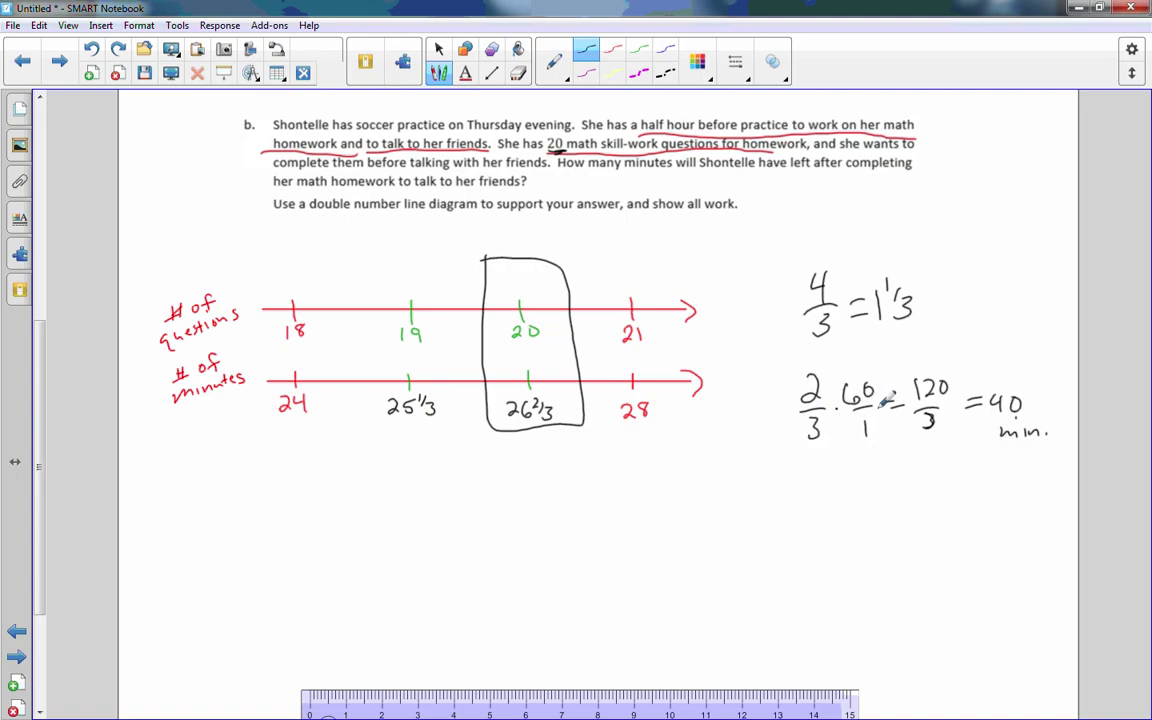
# - Erase 'min.', relabel 40 as 'Sec.', circle it, and start writing the homework time below
pyautogui.click(518, 73)
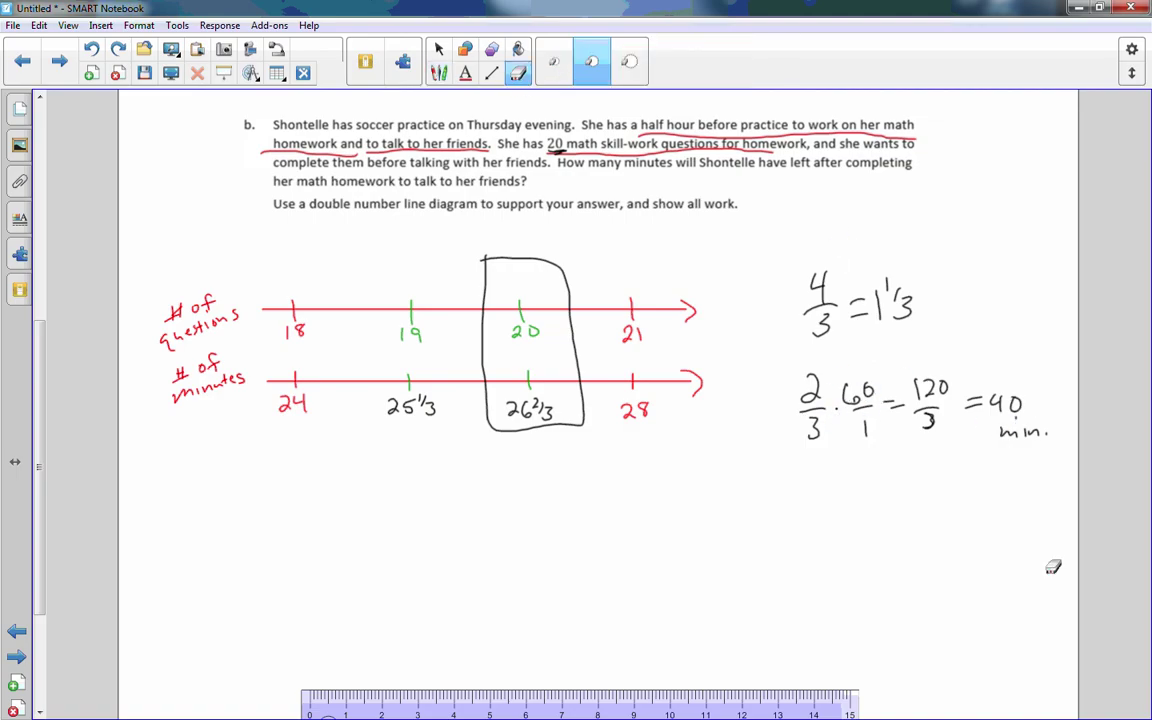
pyautogui.moveTo(998, 432); pyautogui.dragTo(1032, 438)
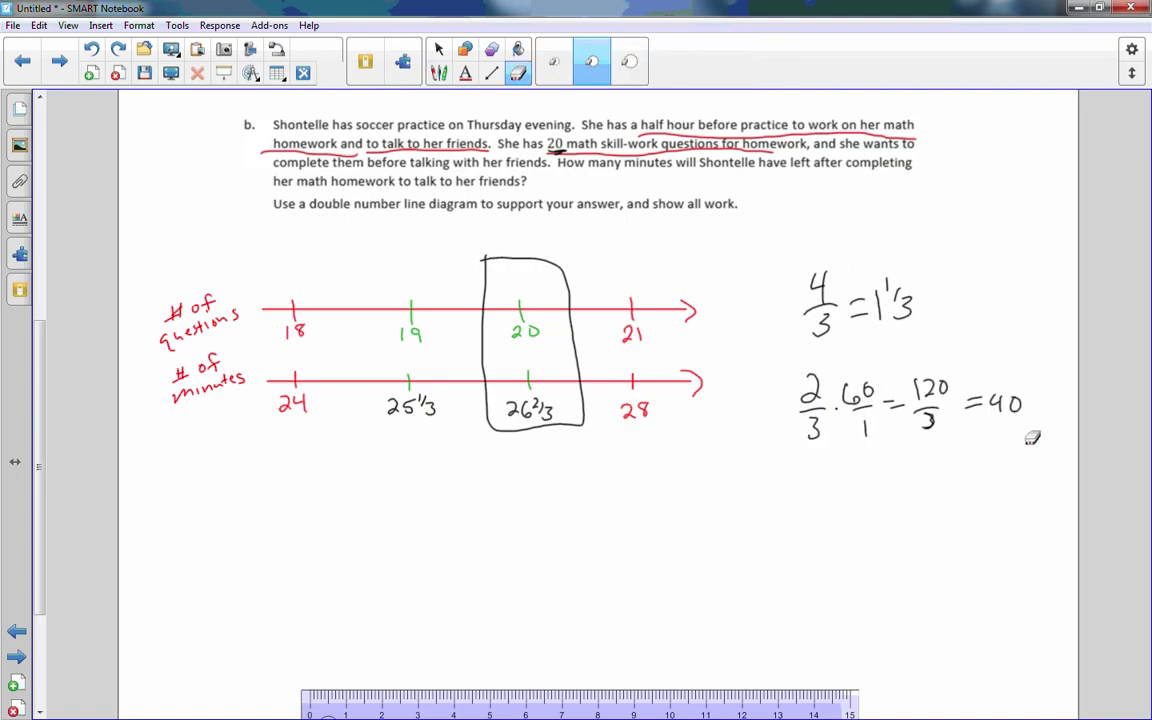
pyautogui.click(439, 72)
pyautogui.moveTo(1010, 424)
pyautogui.mouseDown()
pyautogui.moveTo(1000, 439)
pyautogui.moveTo(1036, 439)
pyautogui.mouseUp()
pyautogui.click(1044, 438)
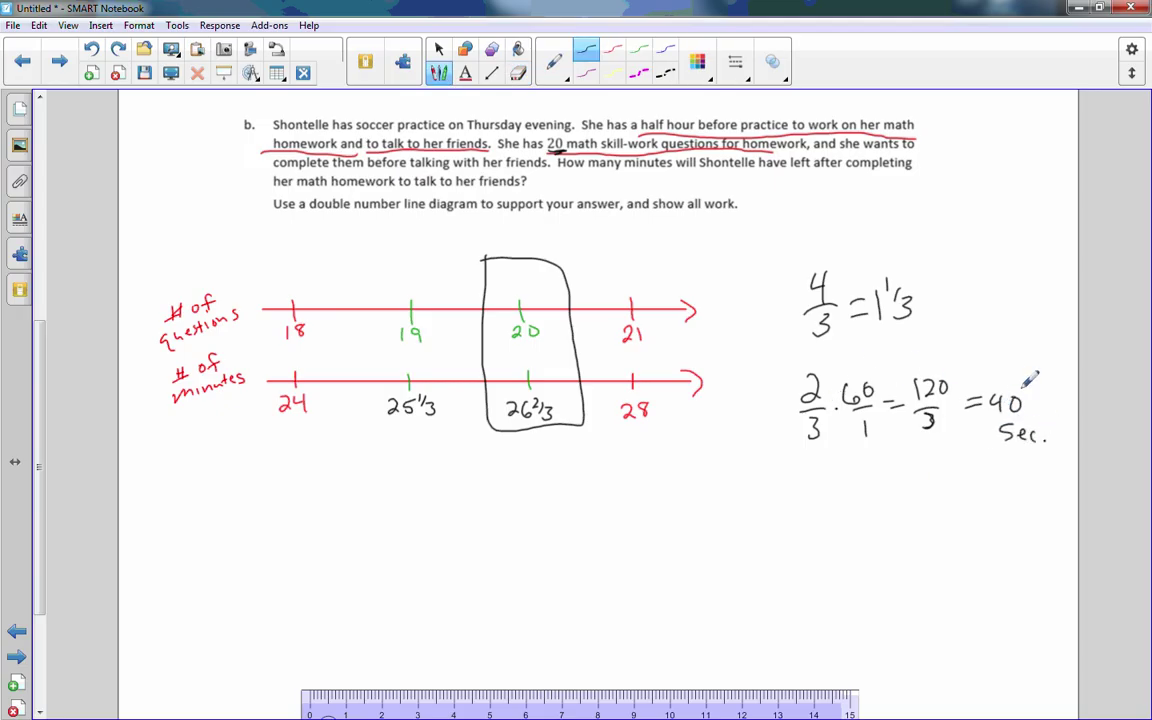
pyautogui.moveTo(1025, 380)
pyautogui.mouseDown()
pyautogui.moveTo(988, 420)
pyautogui.moveTo(1060, 440)
pyautogui.moveTo(1045, 385)
pyautogui.mouseUp()
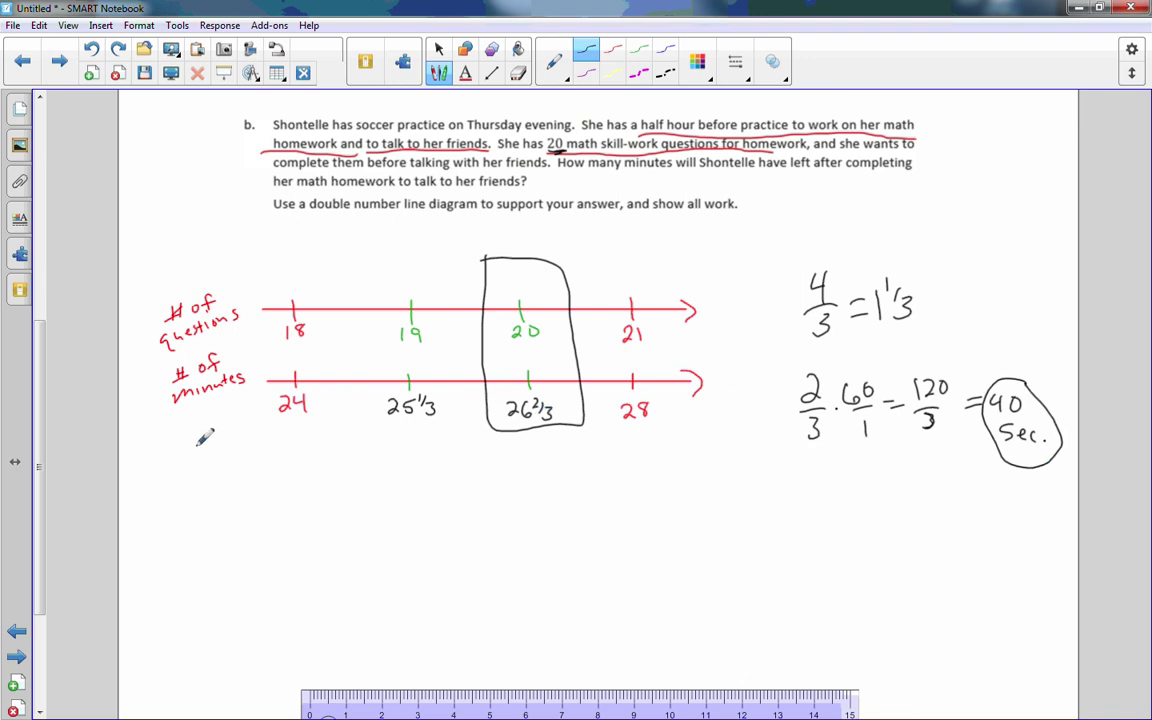
pyautogui.moveTo(196, 447); pyautogui.dragTo(195, 480)
pyautogui.moveTo(209, 450)
pyautogui.mouseDown()
pyautogui.moveTo(208, 476)
pyautogui.moveTo(265, 447)
pyautogui.moveTo(332, 460)
pyautogui.moveTo(362, 442)
pyautogui.moveTo(450, 462)
pyautogui.moveTo(593, 437)
pyautogui.mouseUp()
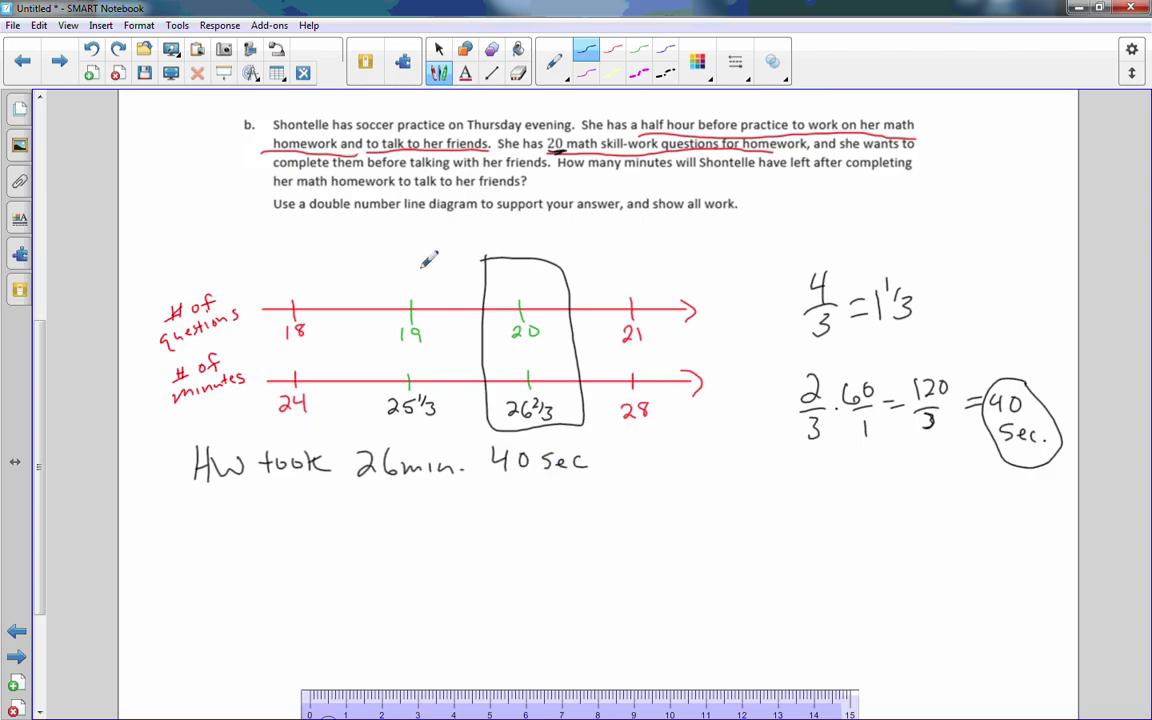
# - Move the HW line down, write 'Has 30 min 0 sec' above it, and add a subtraction line and minus sign
pyautogui.click(438, 49)
pyautogui.moveTo(414, 460); pyautogui.dragTo(466, 500)
pyautogui.click(439, 73)
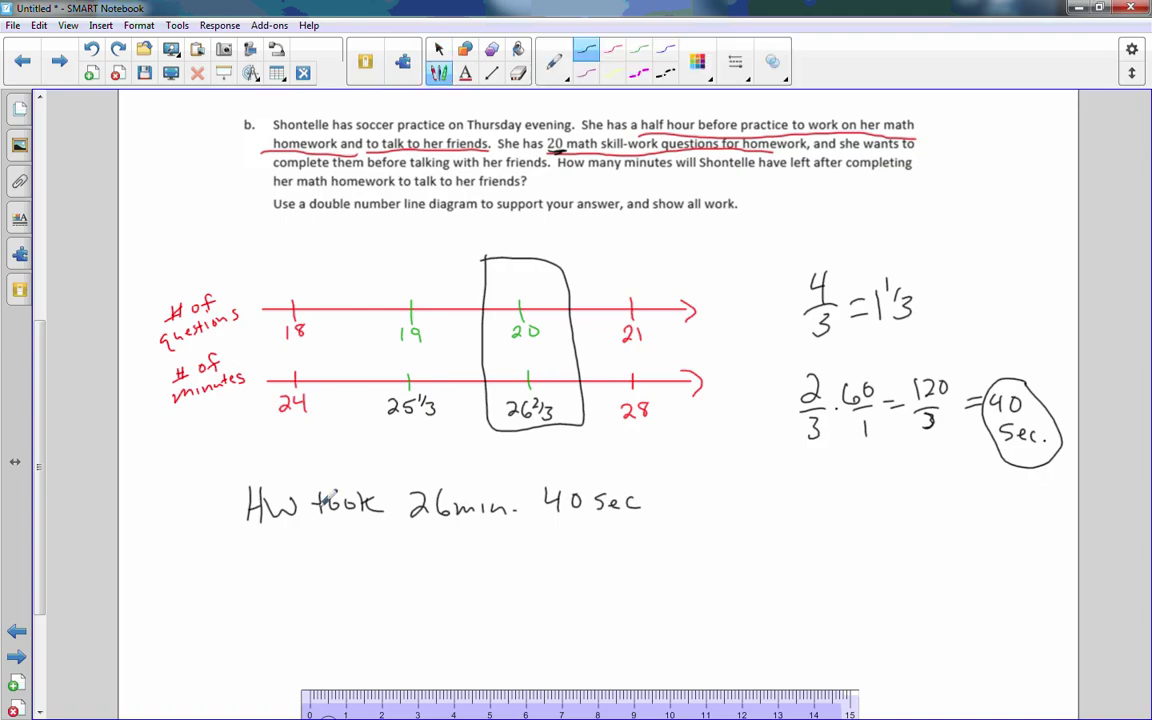
pyautogui.moveTo(266, 447)
pyautogui.mouseDown()
pyautogui.moveTo(280, 476)
pyautogui.moveTo(300, 476)
pyautogui.mouseUp()
pyautogui.moveTo(408, 453)
pyautogui.mouseDown()
pyautogui.moveTo(409, 472)
pyautogui.moveTo(435, 456)
pyautogui.moveTo(510, 470)
pyautogui.mouseUp()
pyautogui.moveTo(577, 458)
pyautogui.mouseDown()
pyautogui.moveTo(568, 470)
pyautogui.moveTo(576, 458)
pyautogui.mouseUp()
pyautogui.moveTo(599, 458)
pyautogui.mouseDown()
pyautogui.moveTo(590, 470)
pyautogui.moveTo(641, 472)
pyautogui.mouseUp()
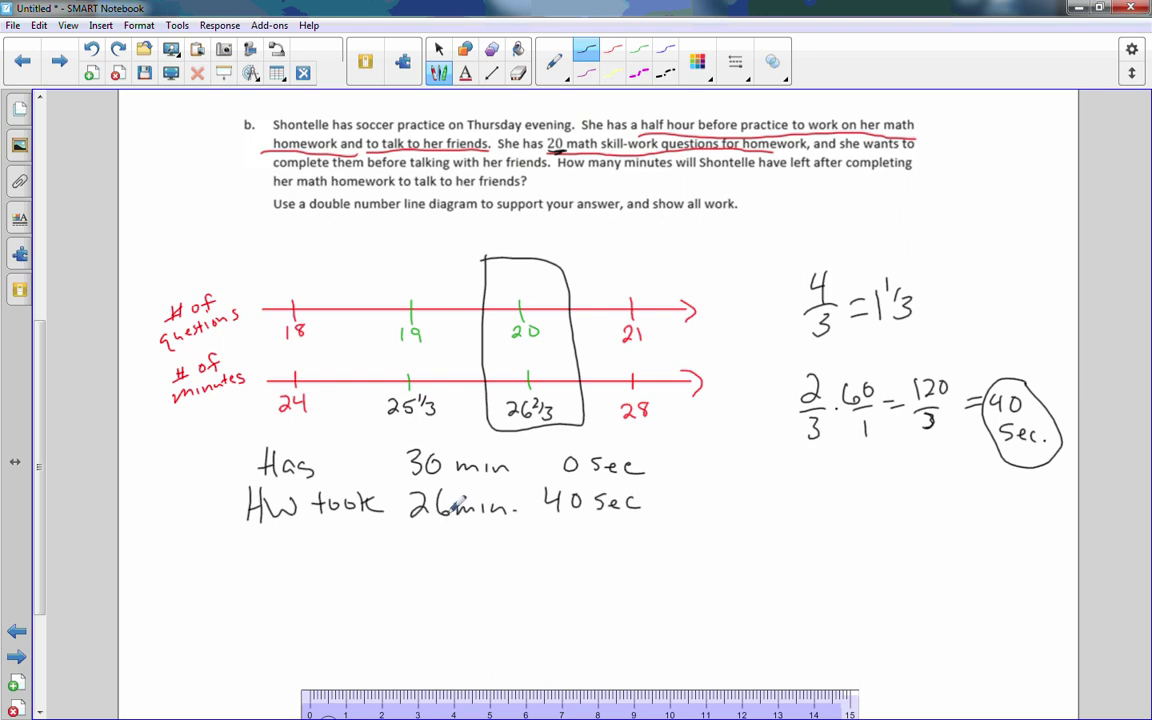
pyautogui.moveTo(213, 527); pyautogui.dragTo(662, 521)
pyautogui.moveTo(183, 509); pyautogui.dragTo(222, 507)
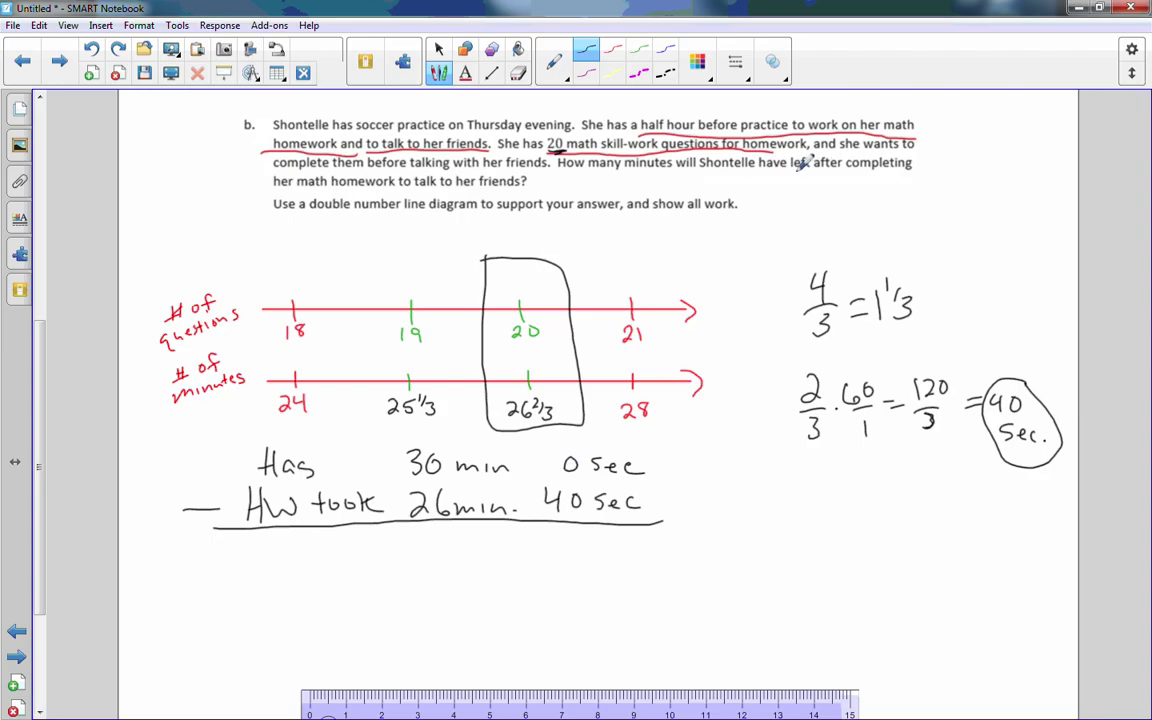
pyautogui.moveTo(796, 170); pyautogui.dragTo(912, 167)
# - In magenta, regroup 30 min 0 sec as 29 min 60 sec and write 3 min 20 sec
pyautogui.click(586, 73)
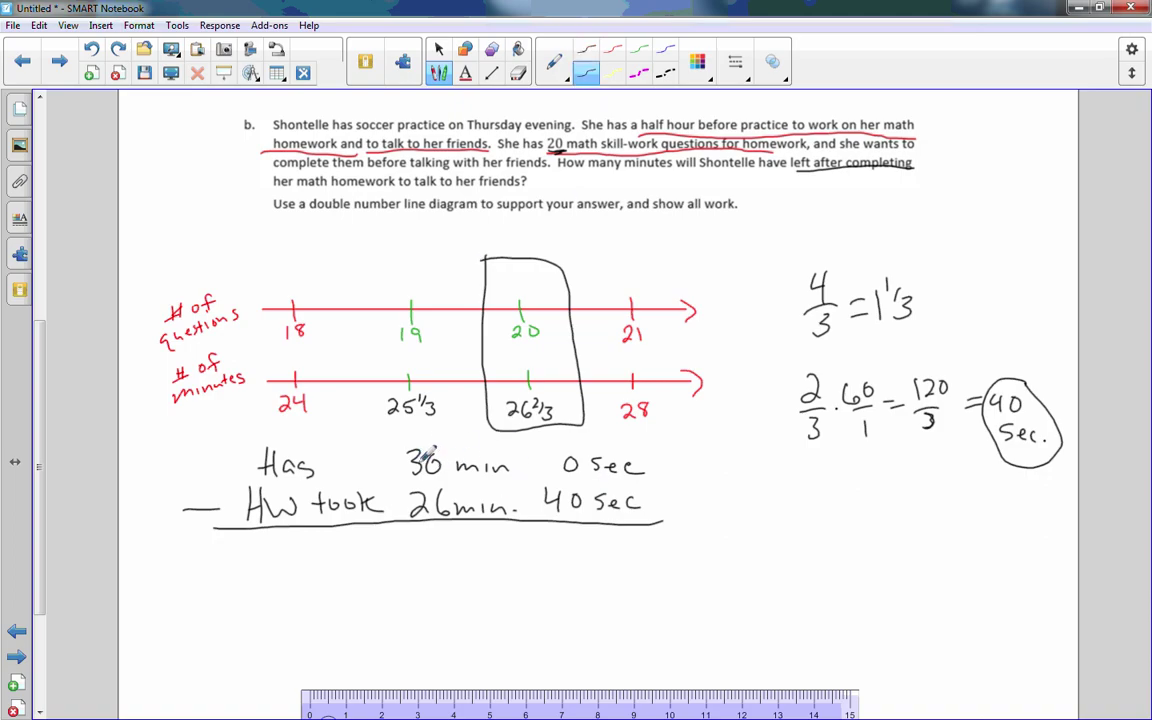
pyautogui.moveTo(409, 447); pyautogui.dragTo(445, 481)
pyautogui.moveTo(414, 436); pyautogui.dragTo(434, 452)
pyautogui.moveTo(556, 456); pyautogui.dragTo(549, 466)
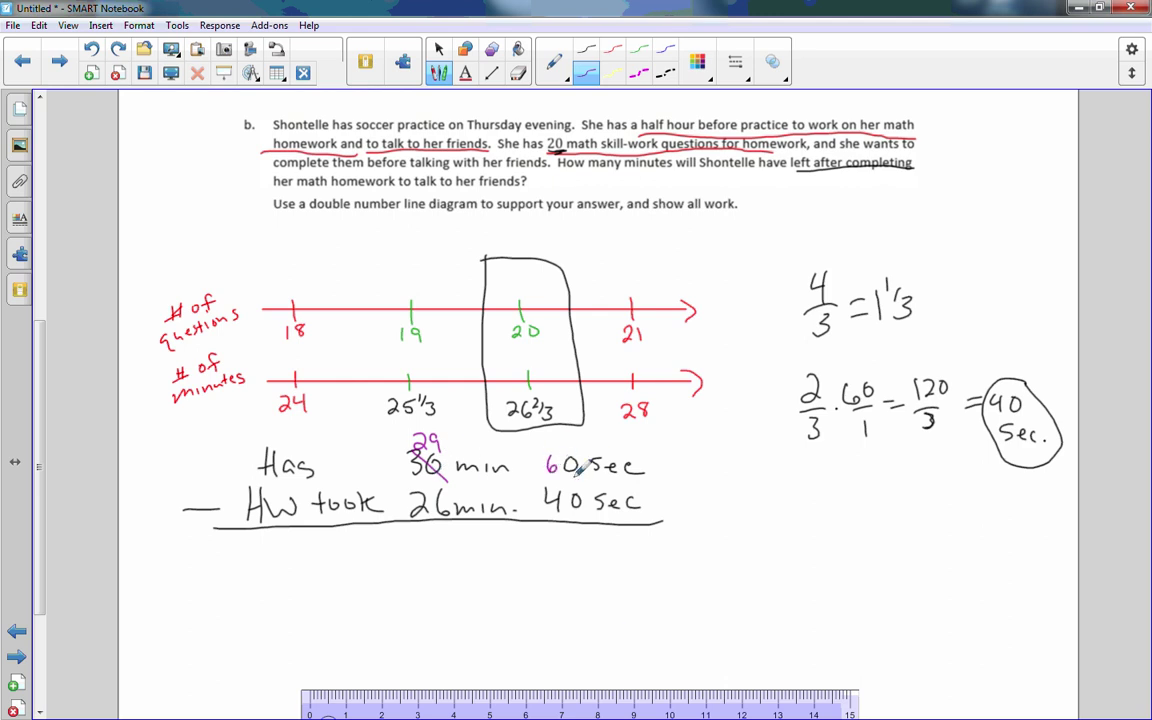
pyautogui.moveTo(550, 538)
pyautogui.mouseDown()
pyautogui.moveTo(563, 551)
pyautogui.moveTo(571, 538)
pyautogui.moveTo(596, 550)
pyautogui.moveTo(625, 541)
pyautogui.moveTo(616, 548)
pyautogui.mouseUp()
pyautogui.moveTo(636, 538); pyautogui.dragTo(629, 548)
pyautogui.moveTo(442, 535)
pyautogui.mouseDown()
pyautogui.moveTo(442, 556)
pyautogui.moveTo(512, 556)
pyautogui.mouseUp()
# - Finish the answer sentence: '3 min. 20 sec to talk to friends.'
pyautogui.click(518, 556)
pyautogui.moveTo(664, 534)
pyautogui.mouseDown()
pyautogui.moveTo(665, 556)
pyautogui.moveTo(674, 541)
pyautogui.mouseUp()
pyautogui.moveTo(680, 543); pyautogui.dragTo(717, 556)
pyautogui.moveTo(708, 543); pyautogui.dragTo(742, 556)
pyautogui.moveTo(752, 532); pyautogui.dragTo(762, 556)
pyautogui.moveTo(772, 540)
pyautogui.mouseDown()
pyautogui.moveTo(772, 556)
pyautogui.moveTo(790, 553)
pyautogui.mouseUp()
pyautogui.moveTo(782, 542); pyautogui.dragTo(798, 541)
pyautogui.moveTo(803, 541); pyautogui.dragTo(826, 556)
pyautogui.moveTo(820, 543)
pyautogui.mouseDown()
pyautogui.moveTo(852, 541)
pyautogui.moveTo(862, 556)
pyautogui.mouseUp()
pyautogui.moveTo(868, 549); pyautogui.dragTo(927, 555)
pyautogui.moveTo(962, 555); pyautogui.dragTo(961, 562)
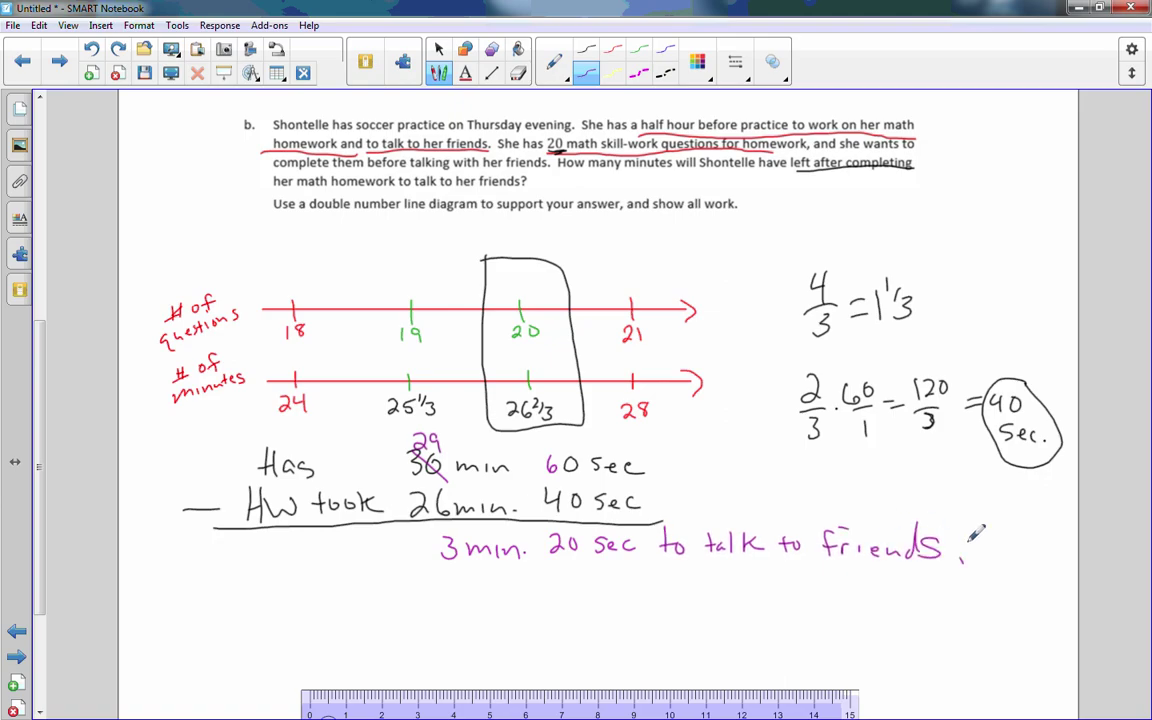
# - Go to the next page with the Lesson 12 Summary and Problem Set
pyautogui.scroll(-1, 975, 535)
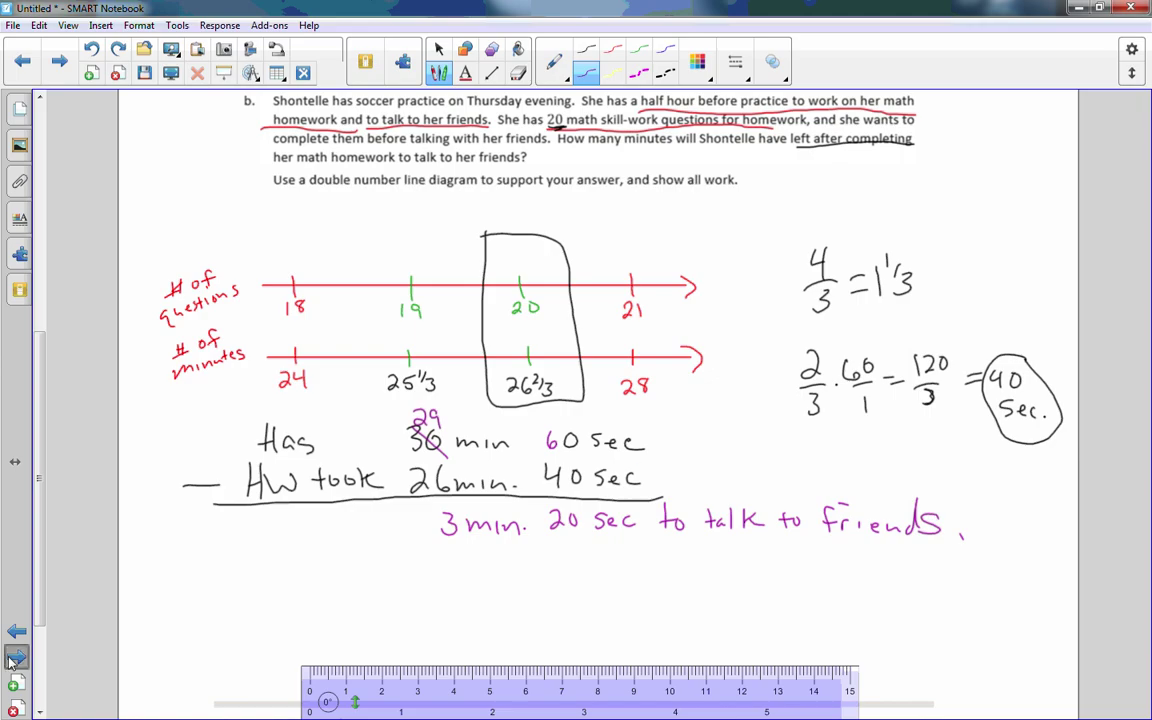
pyautogui.press('pagedown')
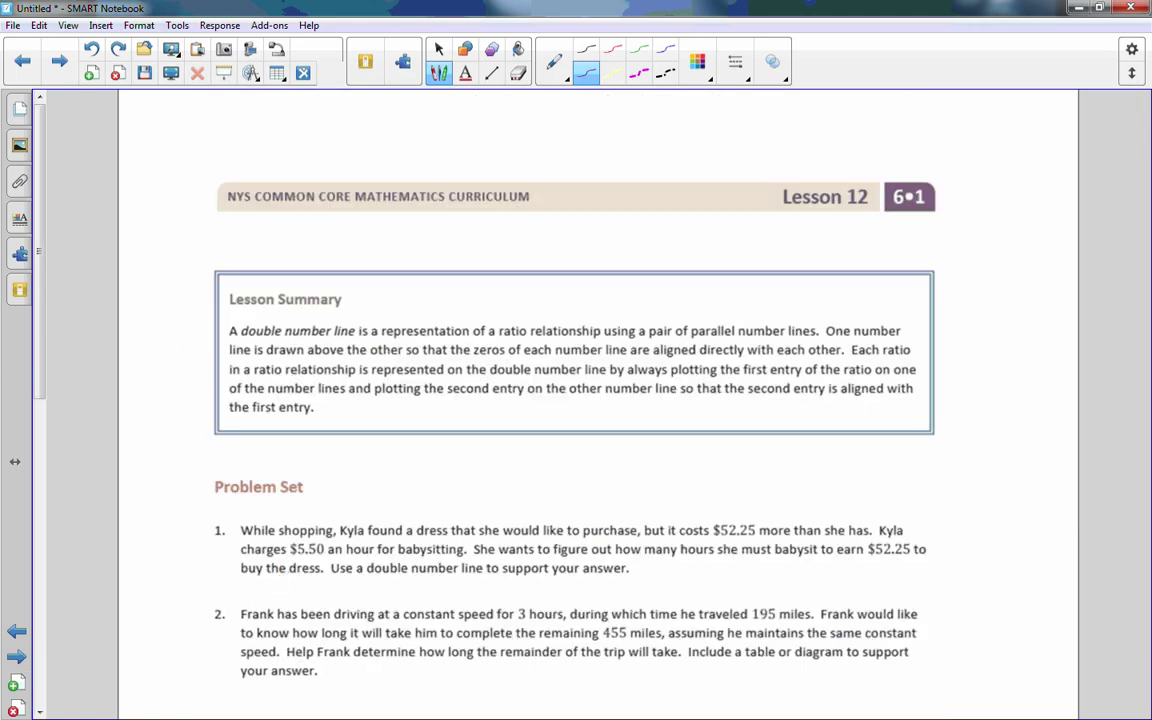